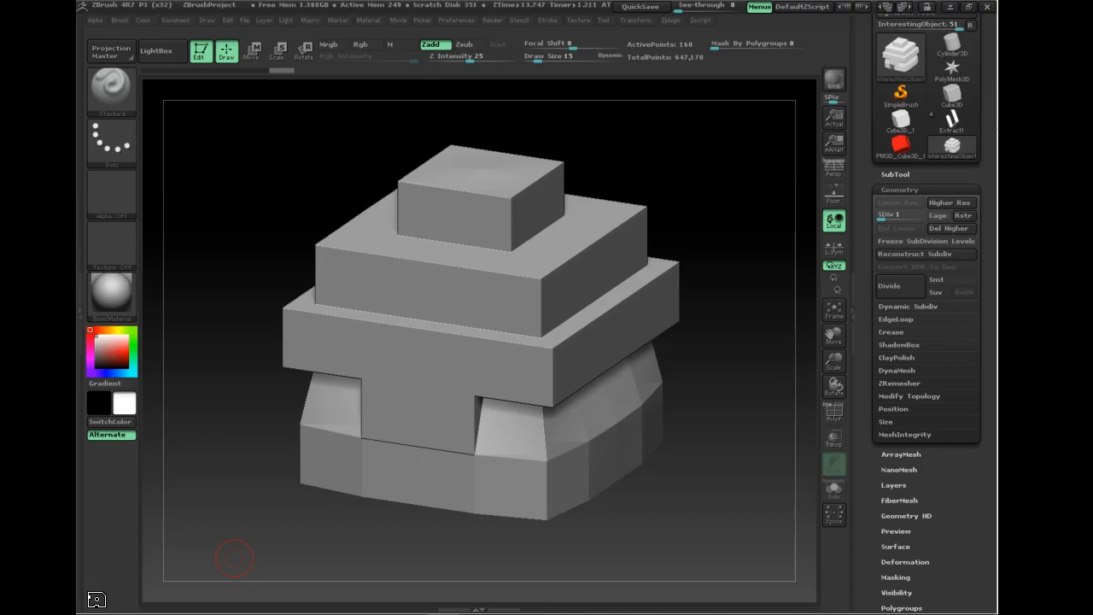
- Examine the stepped model from several angles, briefly displaying its polyframe to check the polygroups
{"action": "mouse_move", "coordinate": [695, 379]}
{"action": "left_mouse_down"}
{"action": "mouse_move", "coordinate": [718, 410]}
{"action": "mouse_move", "coordinate": [693, 449]}
{"action": "mouse_move", "coordinate": [681, 439]}
{"action": "mouse_move", "coordinate": [698, 373]}
{"action": "mouse_move", "coordinate": [689, 359]}
{"action": "left_mouse_up"}
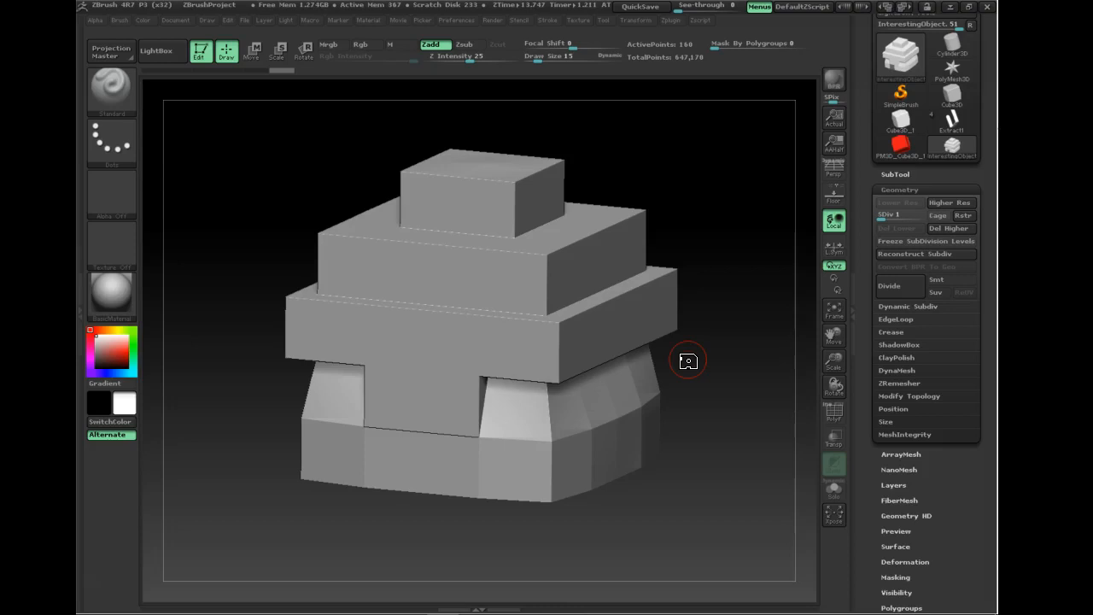
{"action": "mouse_move", "coordinate": [712, 391]}
{"action": "left_mouse_down"}
{"action": "mouse_move", "coordinate": [710, 410]}
{"action": "mouse_move", "coordinate": [708, 399]}
{"action": "left_mouse_up"}
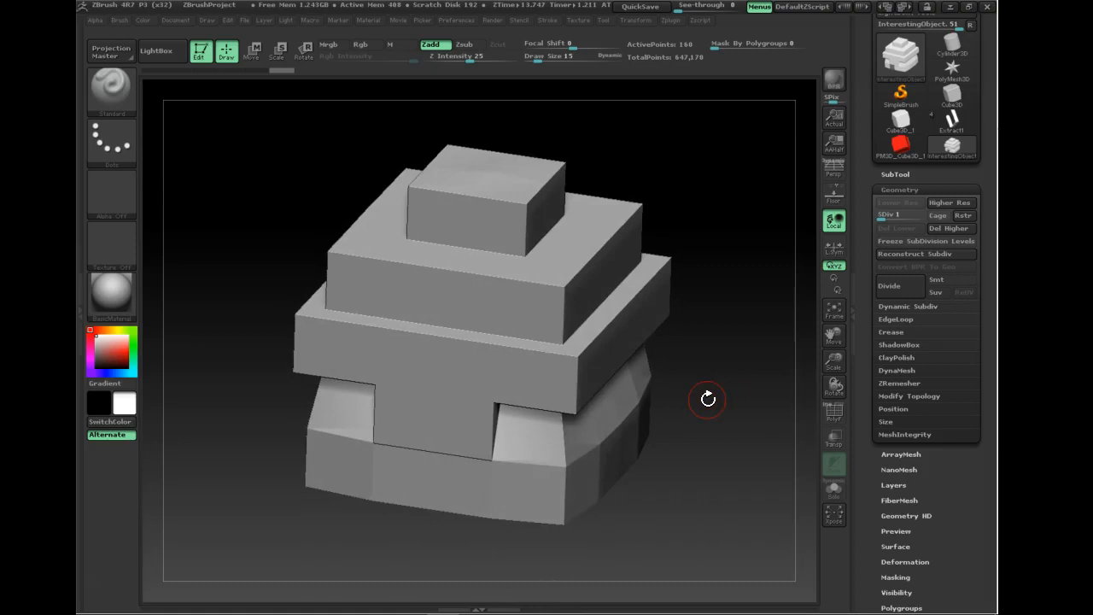
{"action": "left_click_drag", "start_coordinate": [708, 398], "coordinate": [726, 450]}
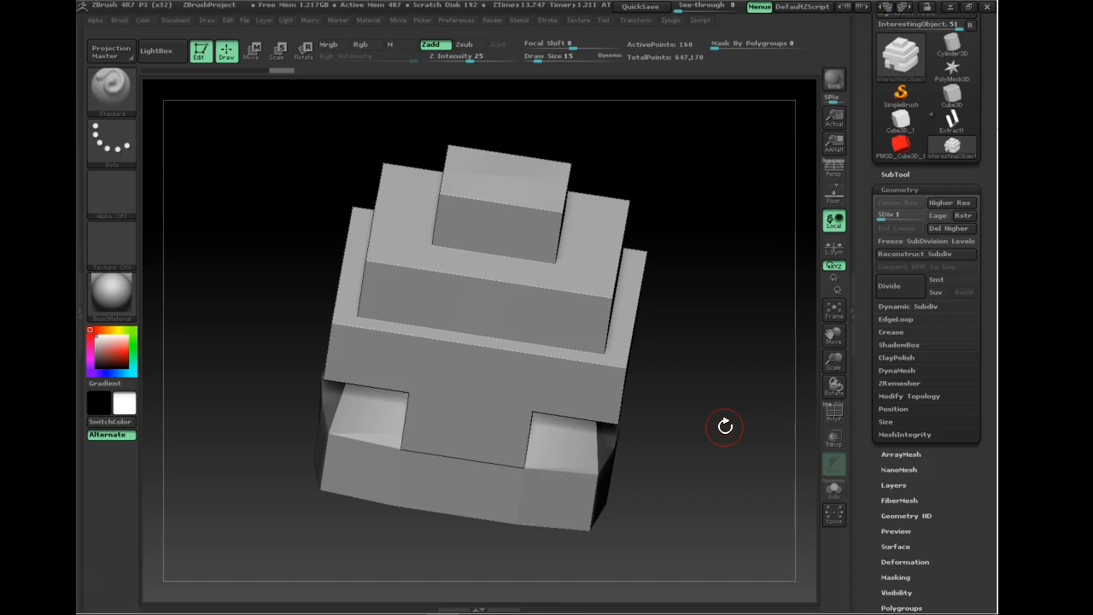
{"action": "left_click_drag", "start_coordinate": [705, 503], "coordinate": [695, 437]}
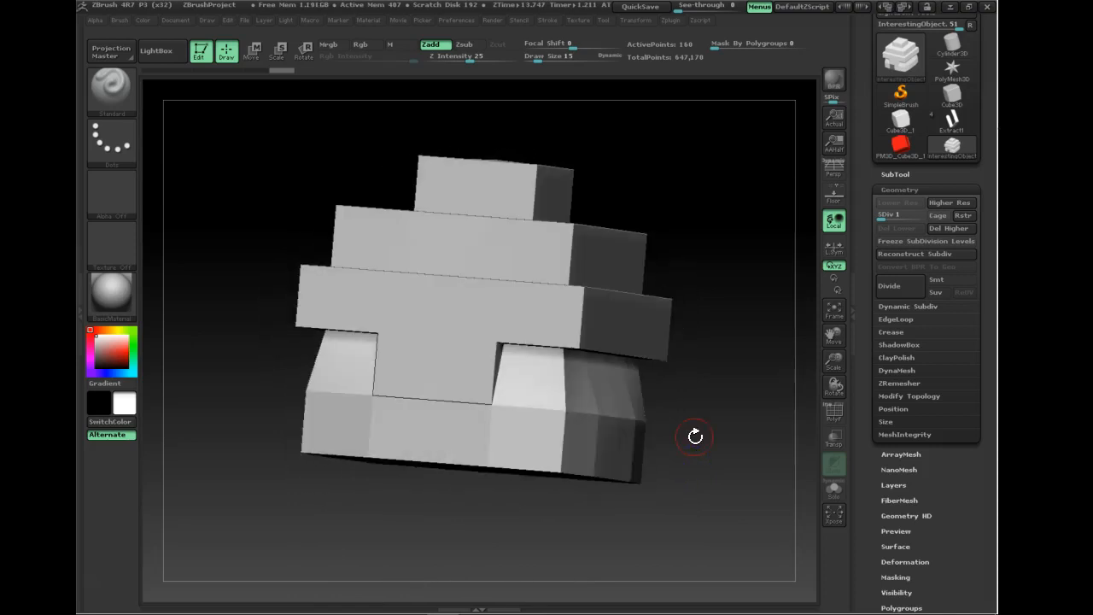
{"action": "left_click_drag", "start_coordinate": [695, 436], "coordinate": [723, 321]}
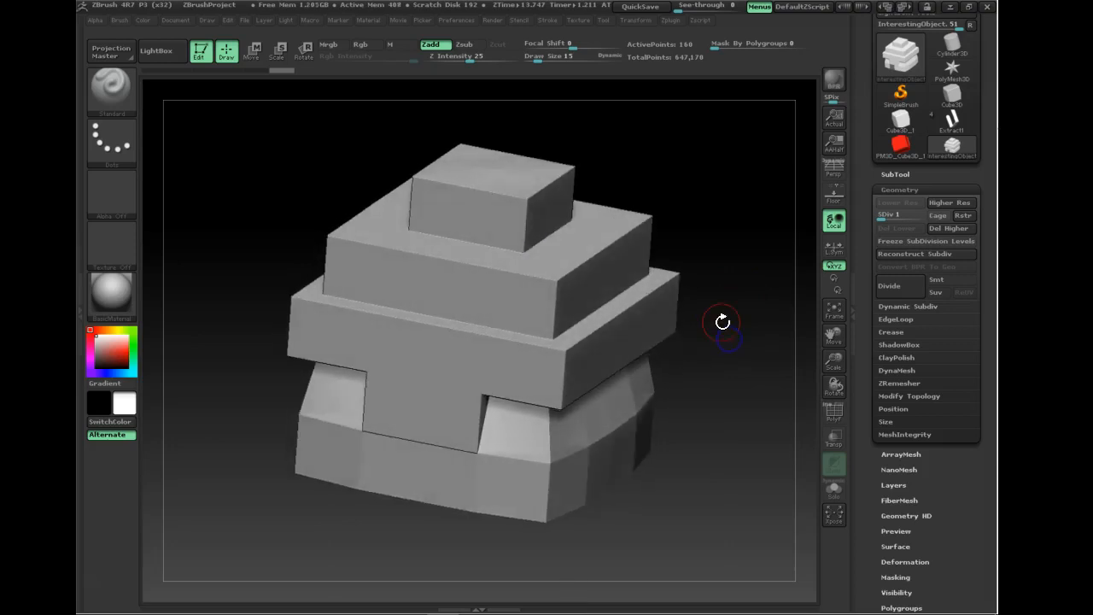
{"action": "left_click", "coordinate": [835, 415]}
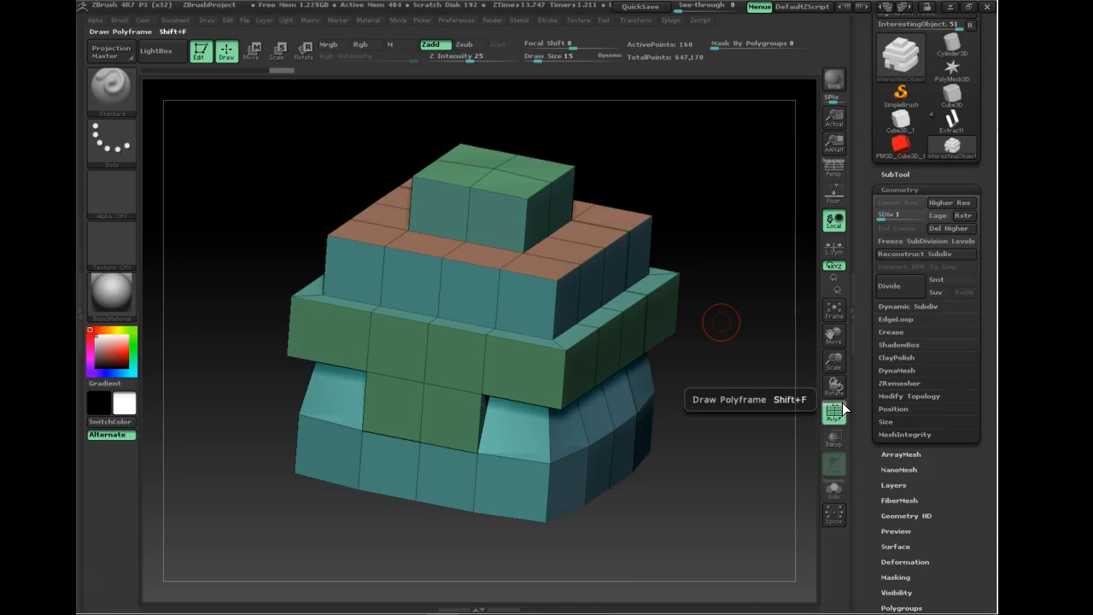
{"action": "mouse_move", "coordinate": [723, 469]}
{"action": "left_mouse_down"}
{"action": "mouse_move", "coordinate": [678, 492]}
{"action": "mouse_move", "coordinate": [729, 486]}
{"action": "mouse_move", "coordinate": [716, 482]}
{"action": "left_mouse_up"}
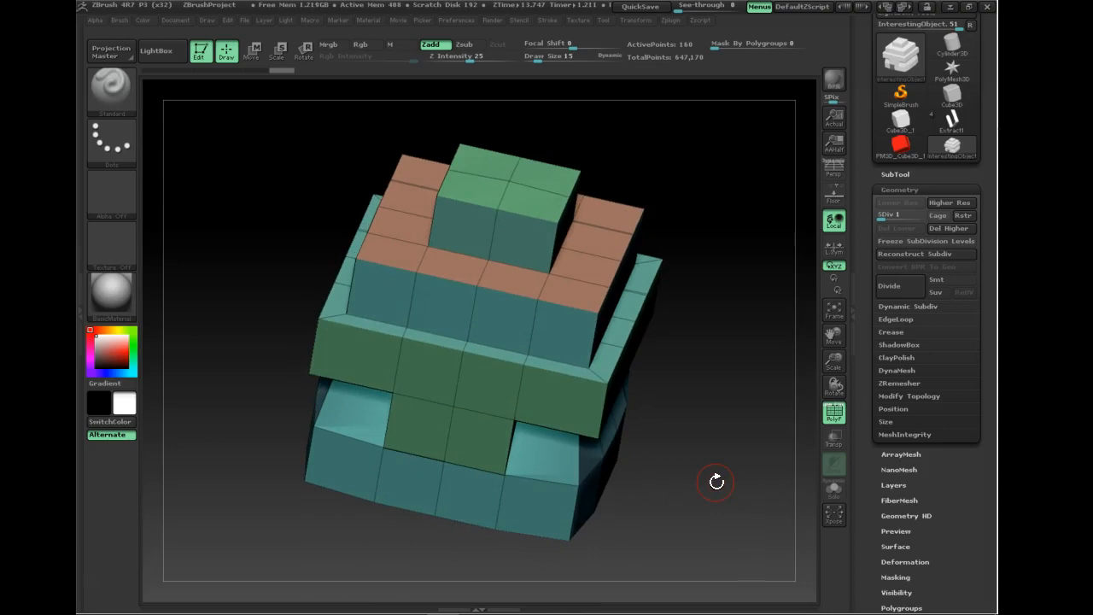
{"action": "left_click", "coordinate": [834, 412]}
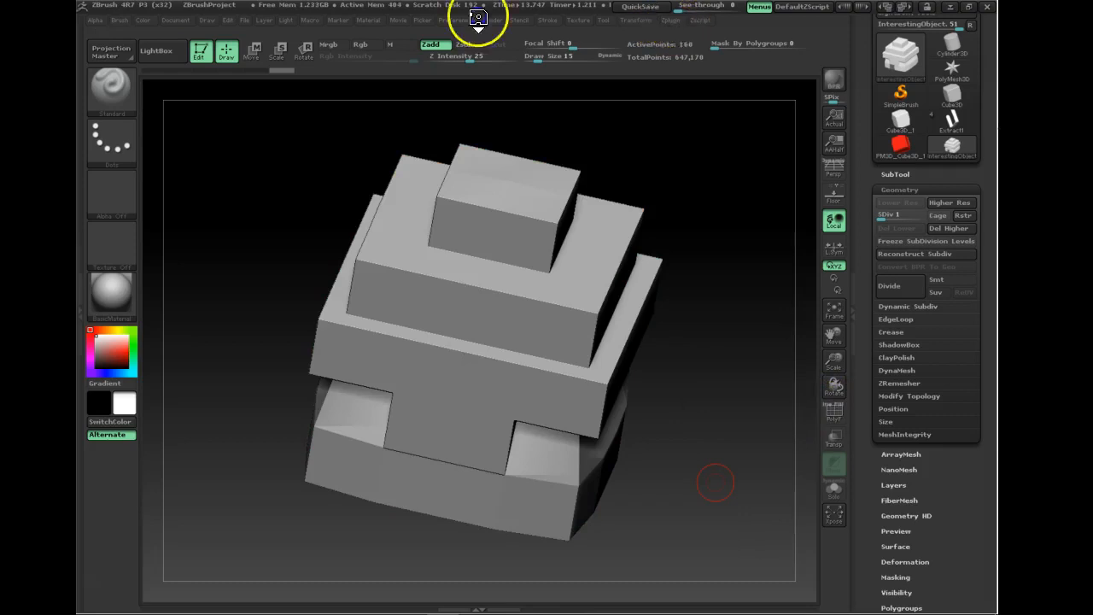
- Try to flatten the subdivided stepped model's UVs with UV Master
{"action": "left_click", "coordinate": [672, 19]}
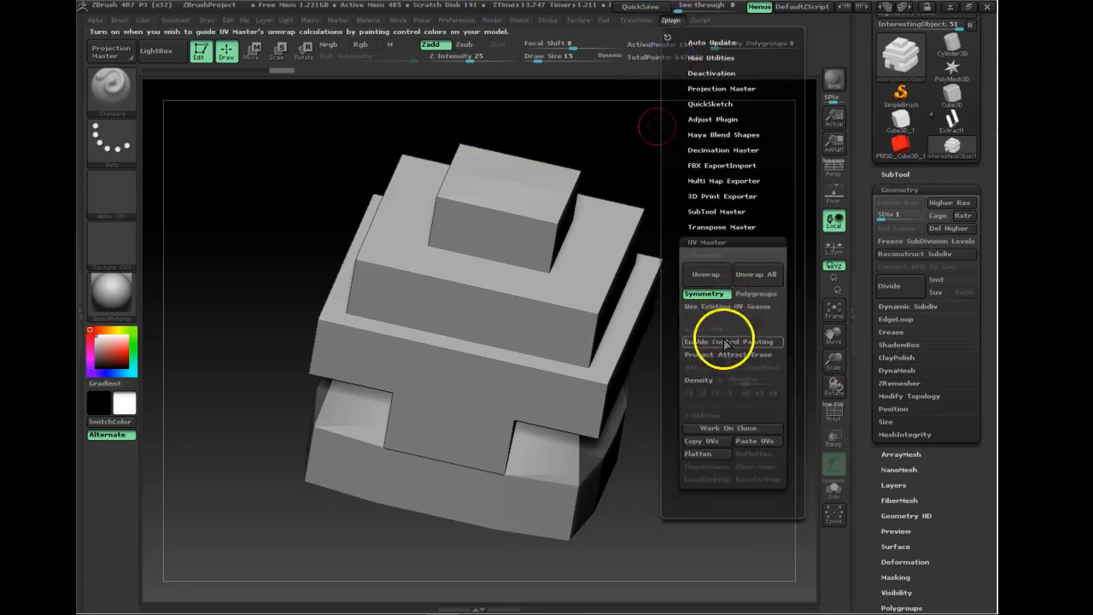
{"action": "left_click", "coordinate": [708, 456]}
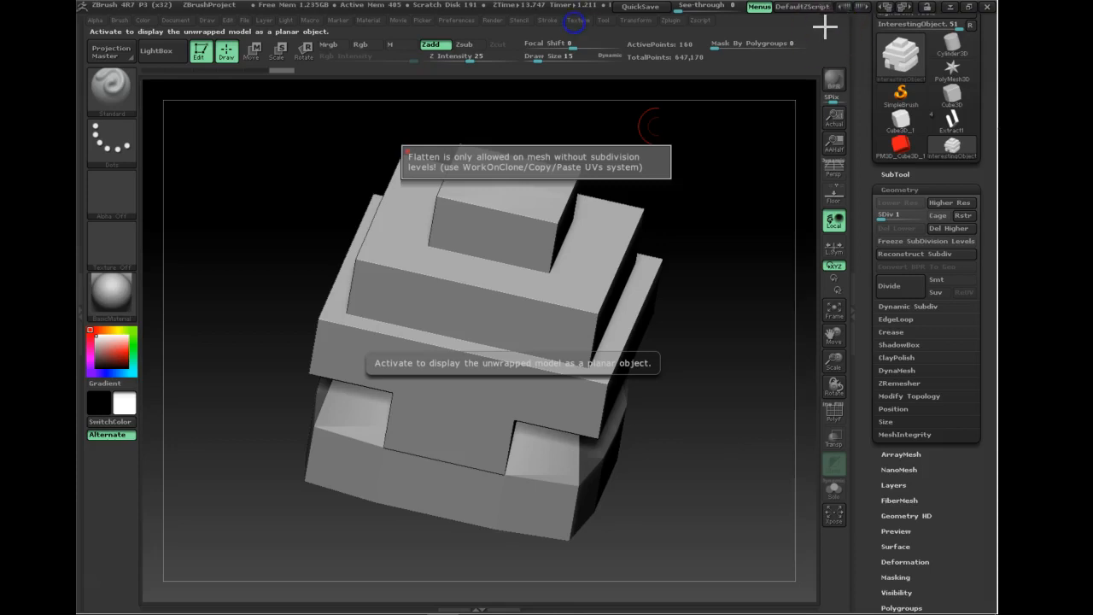
{"action": "mouse_move", "coordinate": [716, 346]}
{"action": "left_mouse_down"}
{"action": "mouse_move", "coordinate": [713, 356]}
{"action": "mouse_move", "coordinate": [703, 313]}
{"action": "mouse_move", "coordinate": [700, 349]}
{"action": "mouse_move", "coordinate": [708, 334]}
{"action": "left_mouse_up"}
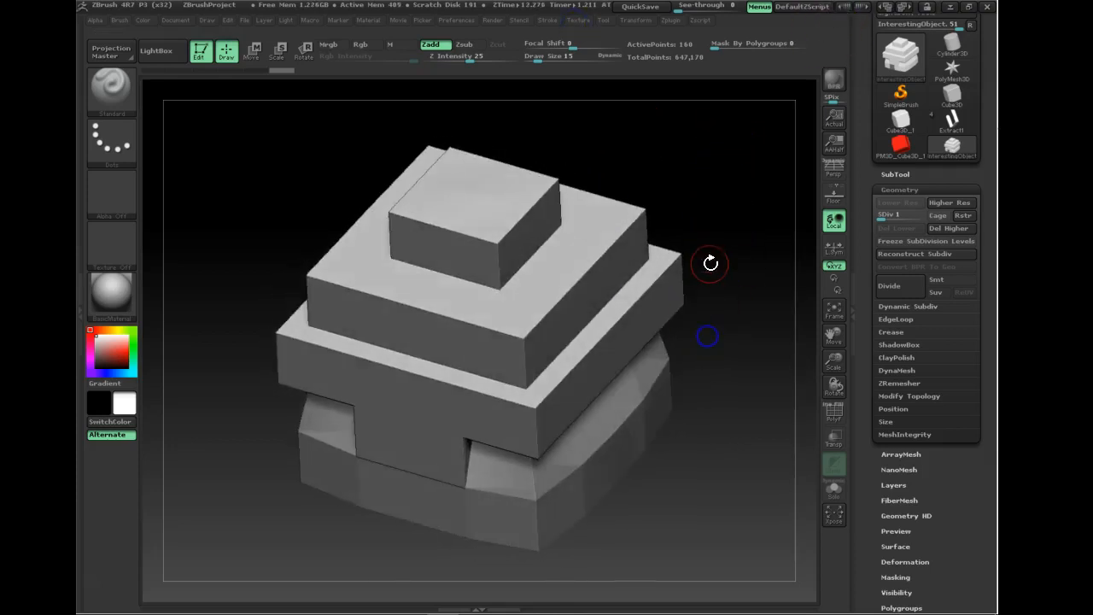
- Create a UV Master working clone of the stepped model with Work On Clone
{"action": "left_click", "coordinate": [678, 23]}
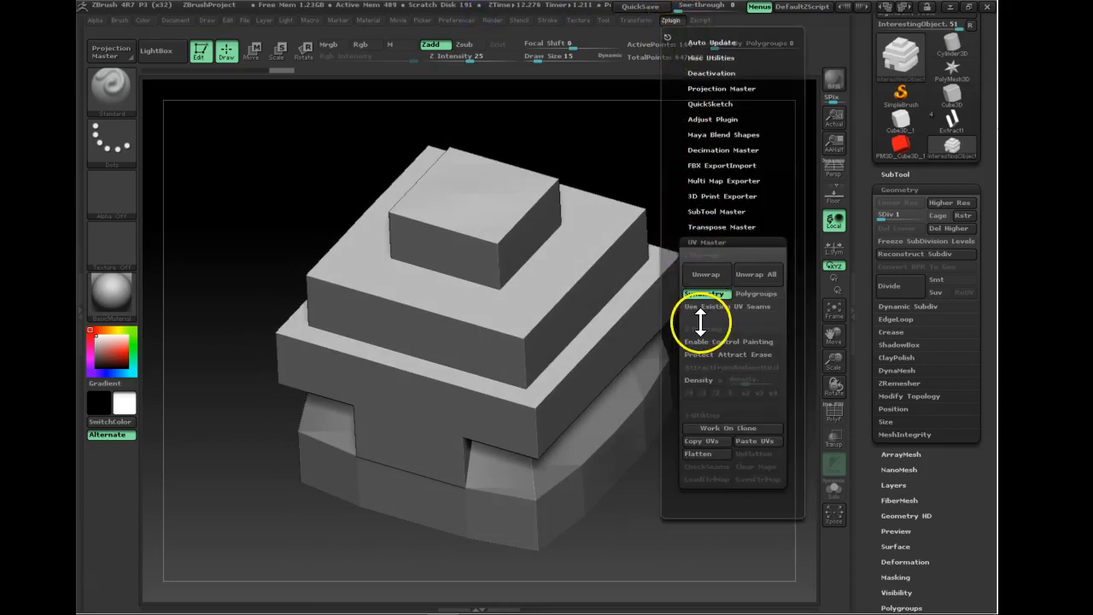
{"action": "left_click", "coordinate": [731, 428]}
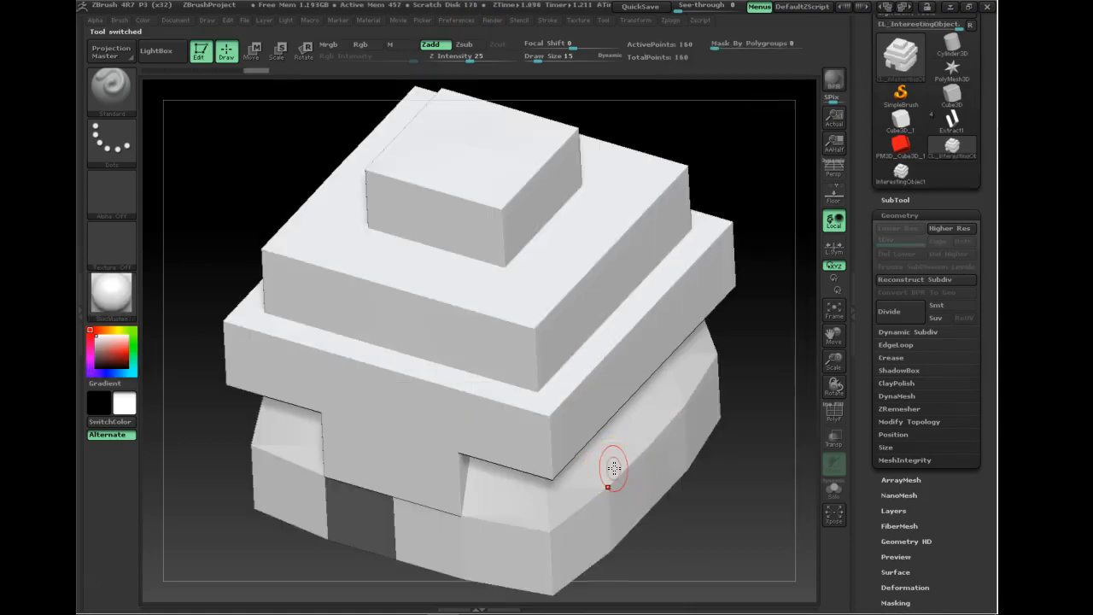
{"action": "left_click_drag", "start_coordinate": [751, 457], "coordinate": [752, 455]}
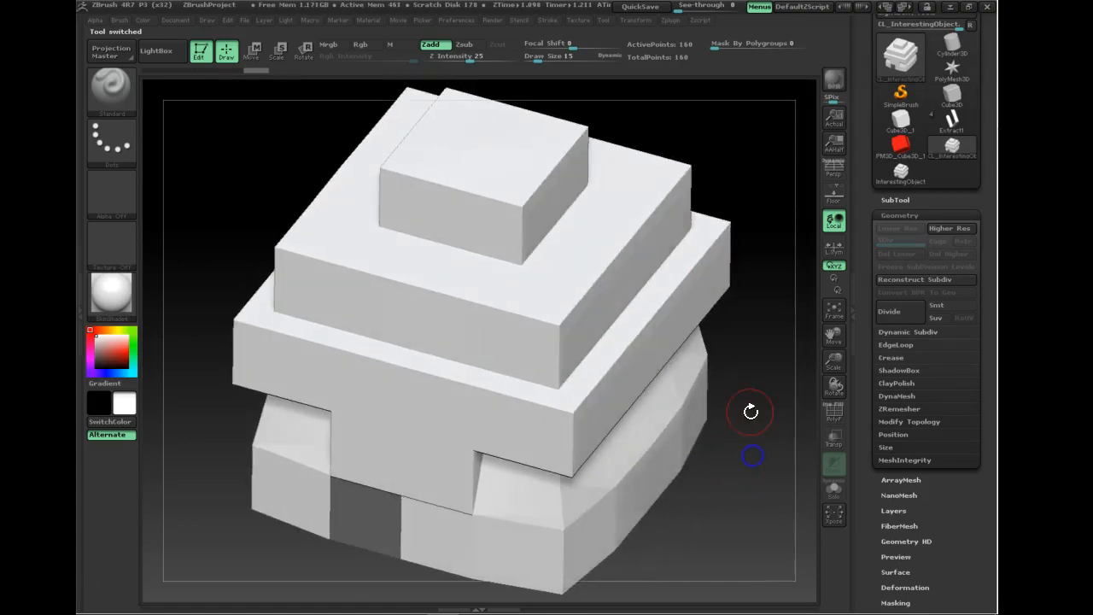
- Flatten the clone to view its existing UV layout, and unflatten it to return to the 3D model
{"action": "left_click", "coordinate": [672, 21]}
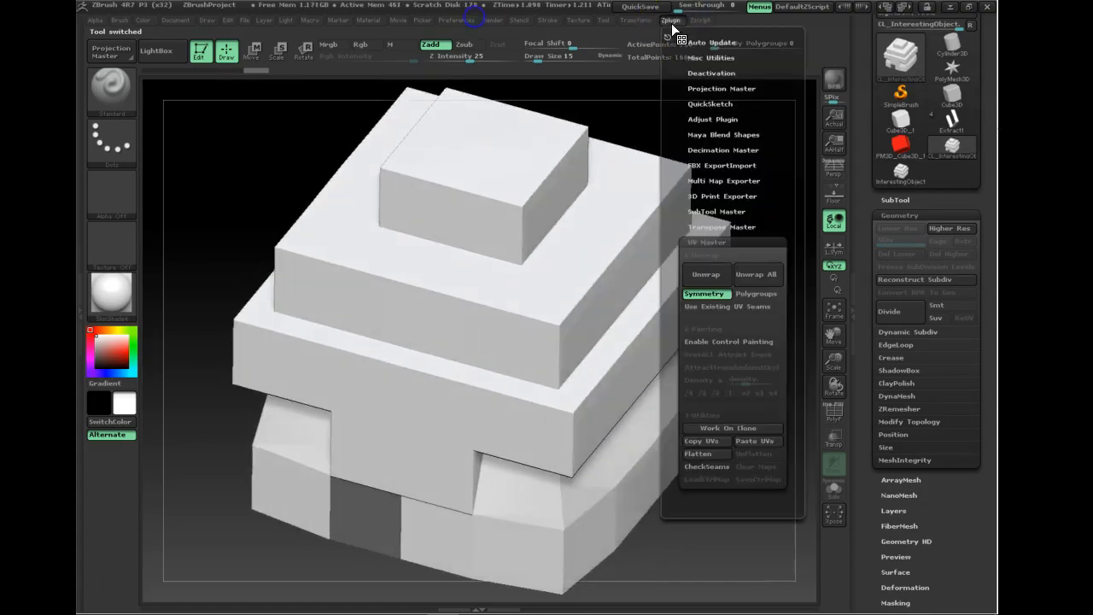
{"action": "left_click", "coordinate": [699, 451]}
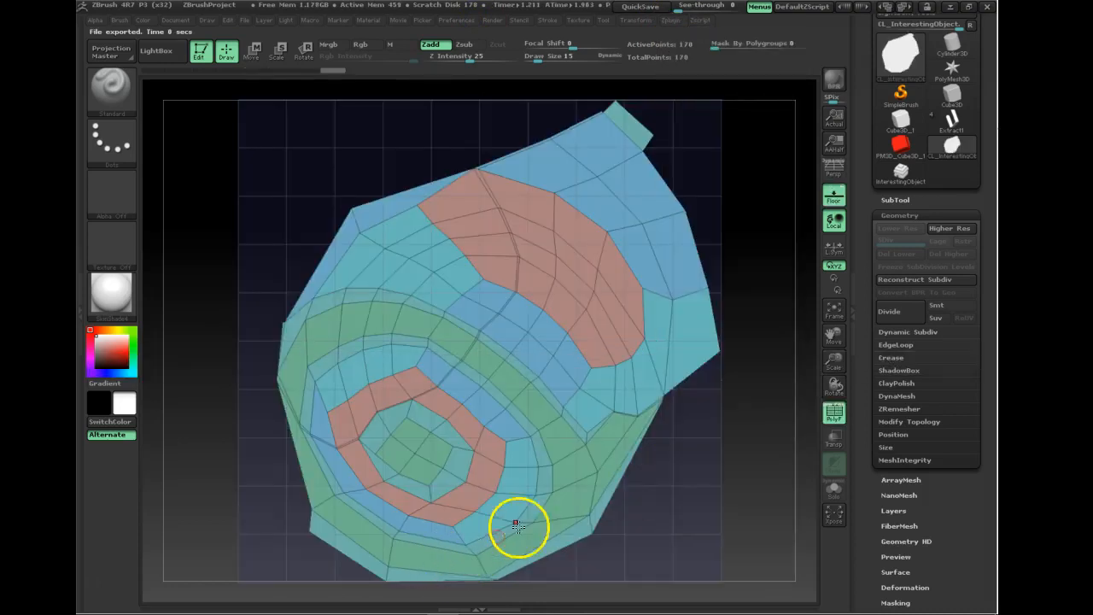
{"action": "mouse_move", "coordinate": [745, 453]}
{"action": "left_mouse_down"}
{"action": "mouse_move", "coordinate": [739, 474]}
{"action": "mouse_move", "coordinate": [732, 416]}
{"action": "mouse_move", "coordinate": [720, 410]}
{"action": "mouse_move", "coordinate": [756, 453]}
{"action": "mouse_move", "coordinate": [771, 427]}
{"action": "mouse_move", "coordinate": [727, 396]}
{"action": "mouse_move", "coordinate": [743, 439]}
{"action": "left_mouse_up"}
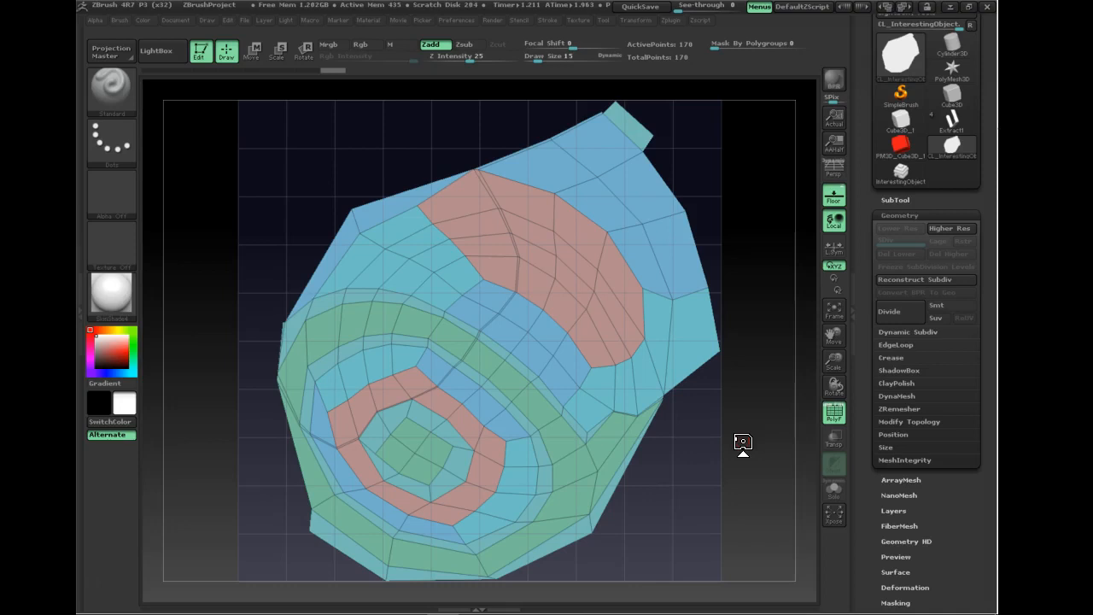
{"action": "left_click", "coordinate": [672, 20]}
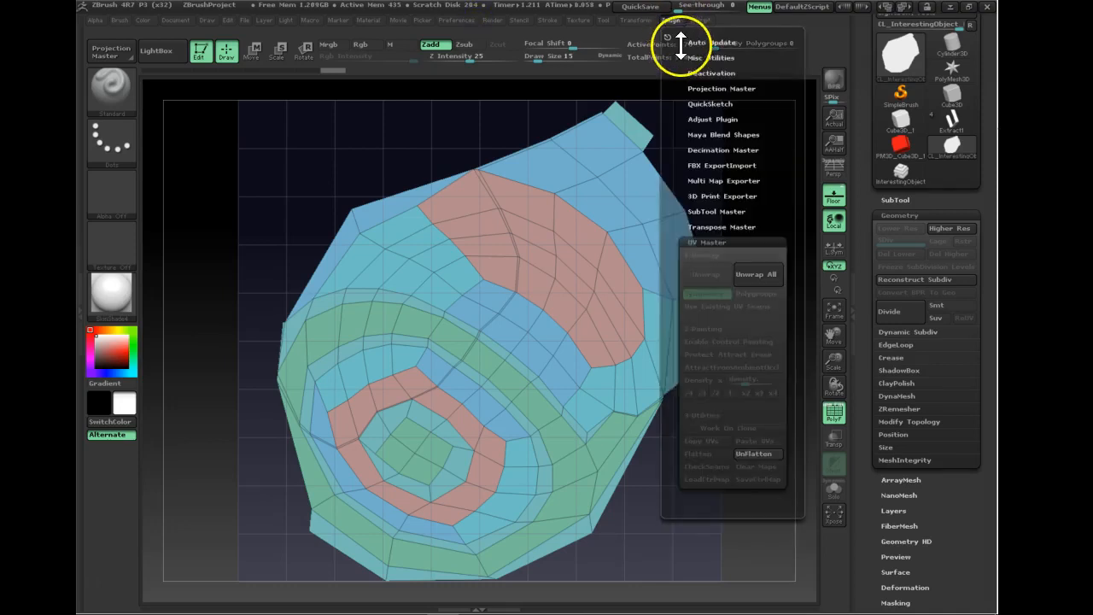
{"action": "left_click", "coordinate": [757, 454]}
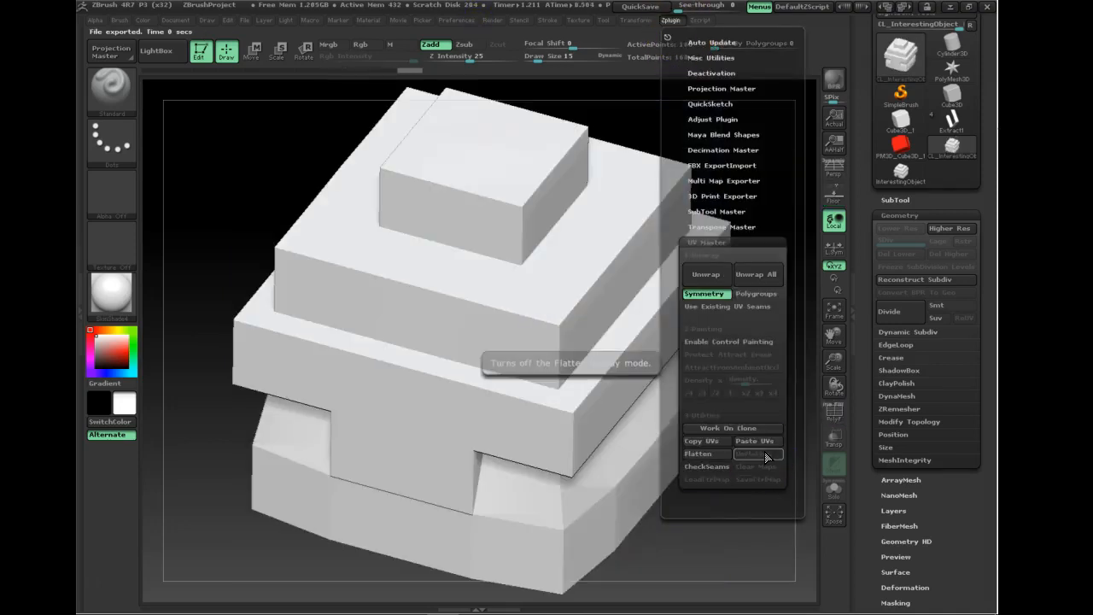
- Regroup the clone's polygons with Groups By Normals and display its polyframe
{"action": "left_click_drag", "start_coordinate": [724, 465], "coordinate": [736, 441]}
{"action": "left_click_drag", "start_coordinate": [829, 367], "coordinate": [830, 337]}
{"action": "left_click_drag", "start_coordinate": [722, 415], "coordinate": [712, 464]}
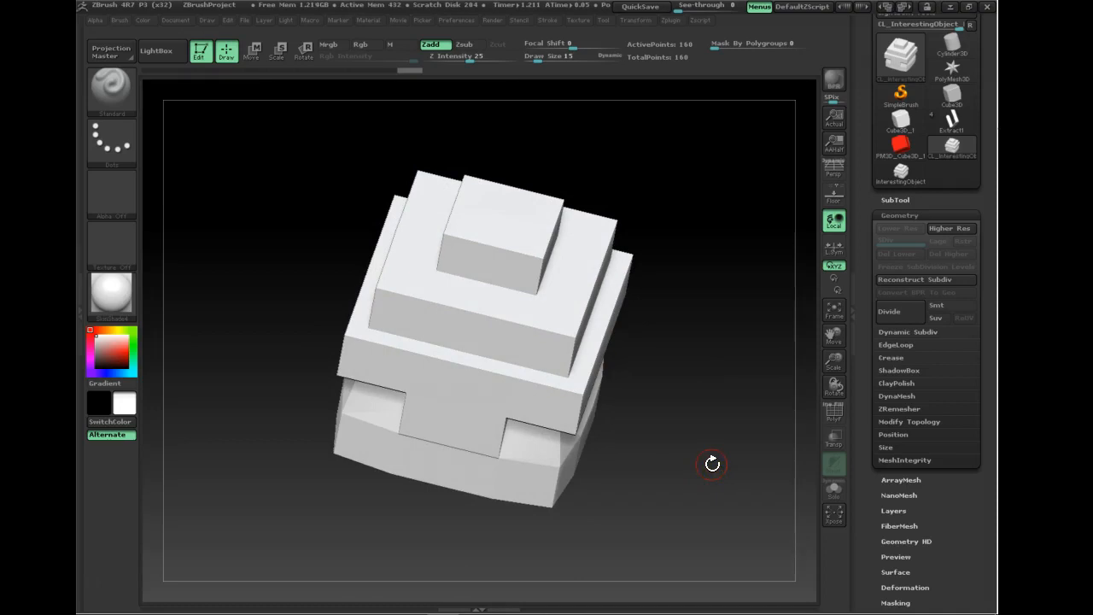
{"action": "left_click_drag", "start_coordinate": [712, 464], "coordinate": [644, 410]}
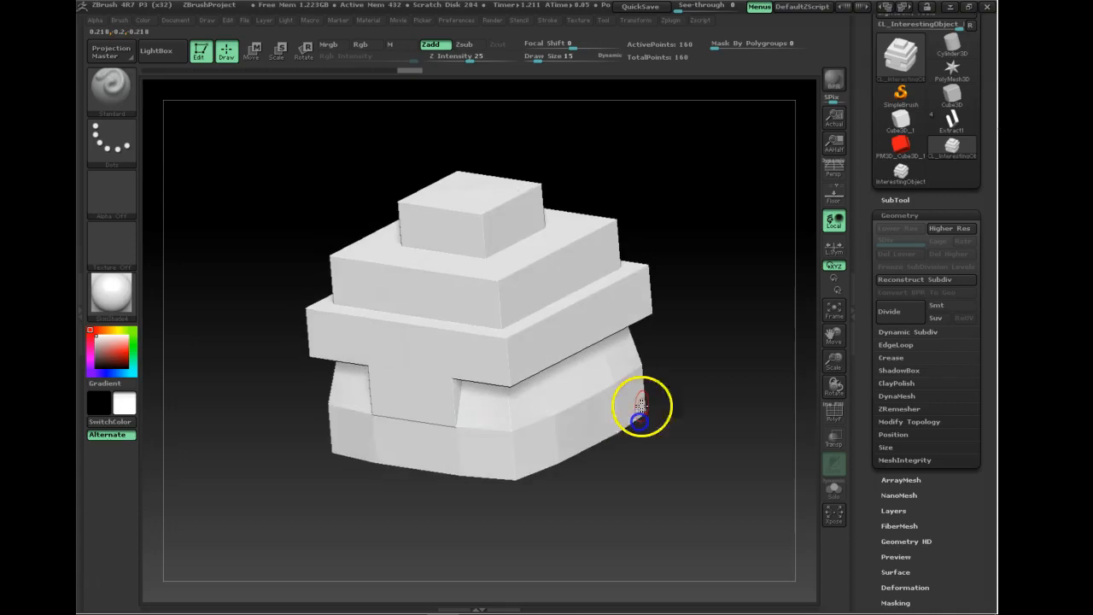
{"action": "left_click", "coordinate": [928, 214]}
{"action": "left_click", "coordinate": [923, 384]}
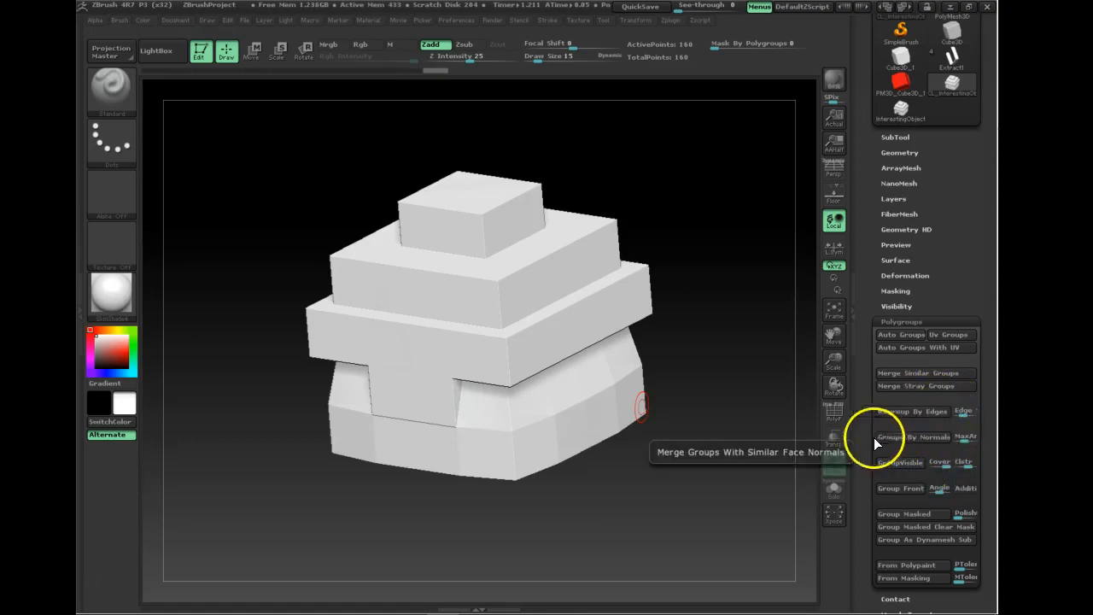
{"action": "left_click", "coordinate": [840, 411]}
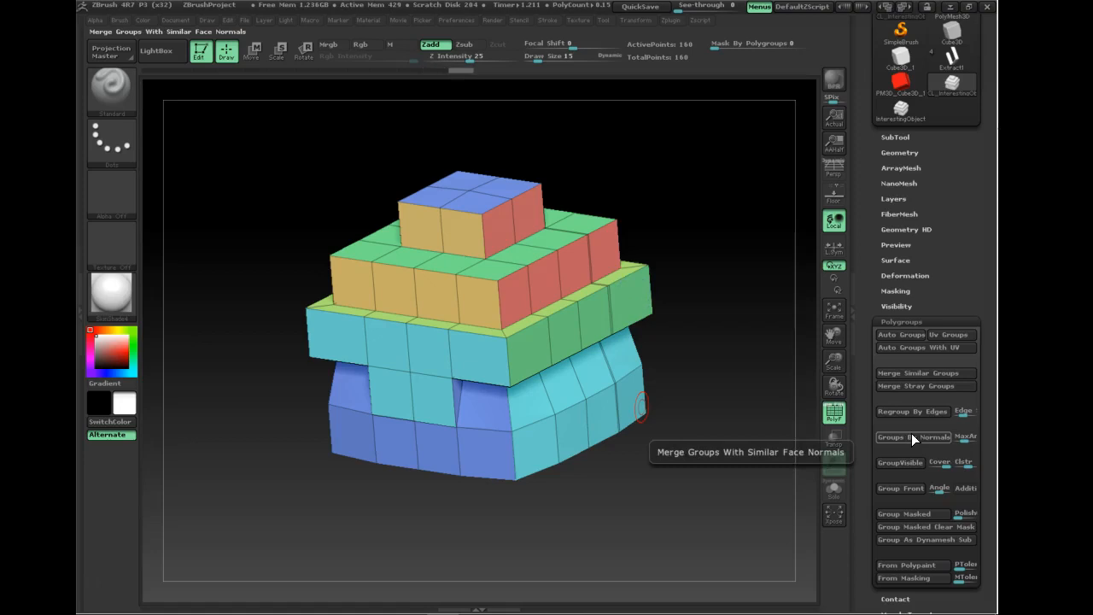
- Enable the Polygroups option in UV Master, keeping Symmetry on, and unwrap the clone
{"action": "left_click_drag", "start_coordinate": [642, 487], "coordinate": [701, 477]}
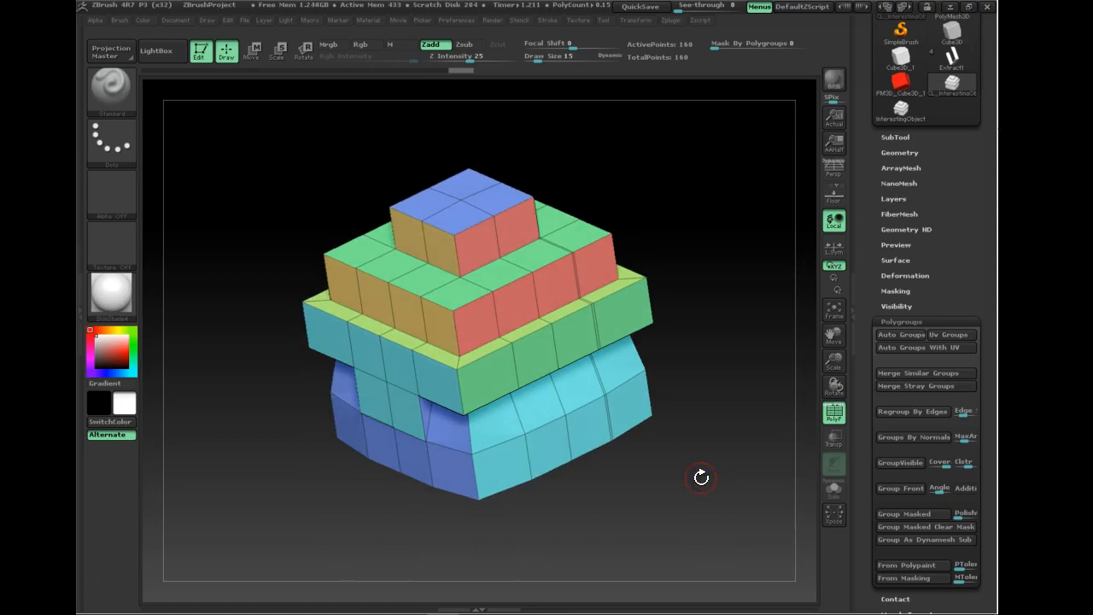
{"action": "mouse_move", "coordinate": [701, 477]}
{"action": "left_mouse_down"}
{"action": "mouse_move", "coordinate": [473, 334]}
{"action": "mouse_move", "coordinate": [658, 453]}
{"action": "mouse_move", "coordinate": [667, 427]}
{"action": "mouse_move", "coordinate": [688, 494]}
{"action": "left_mouse_up"}
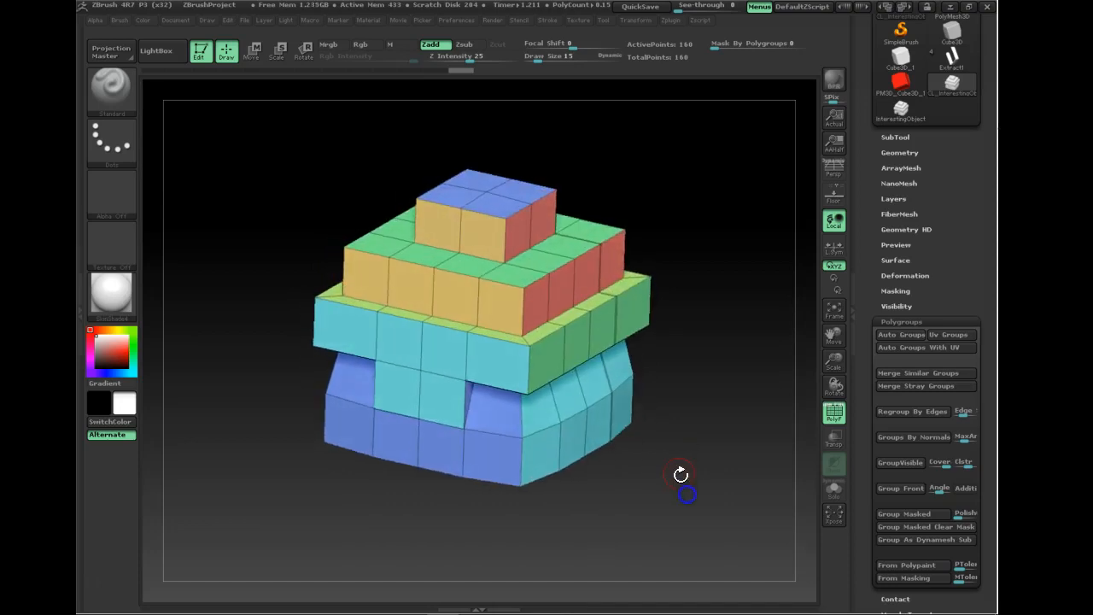
{"action": "left_click", "coordinate": [671, 21]}
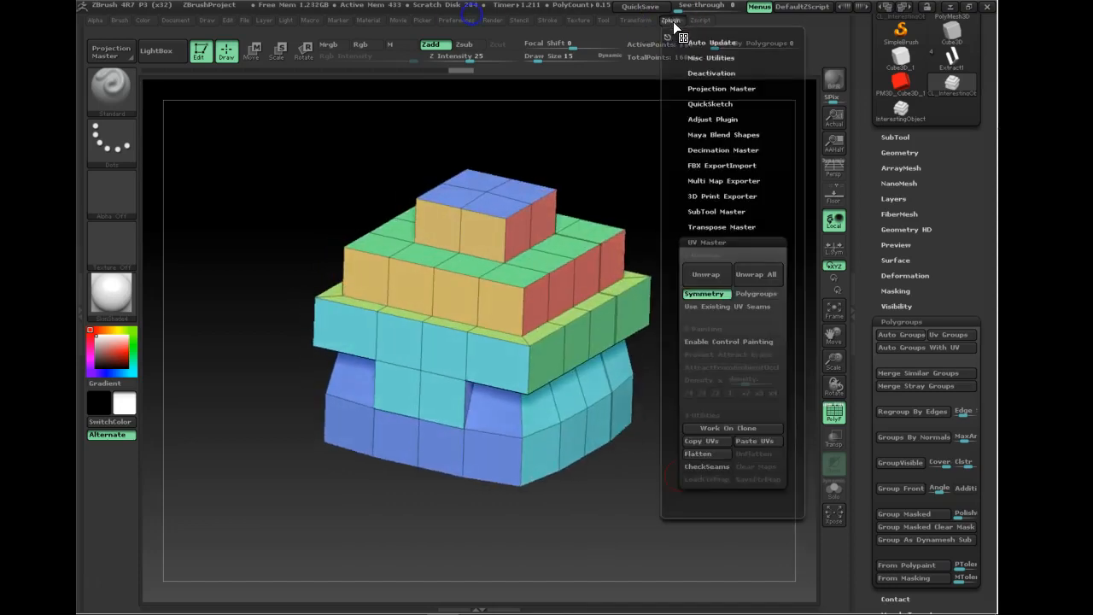
{"action": "left_click", "coordinate": [767, 293]}
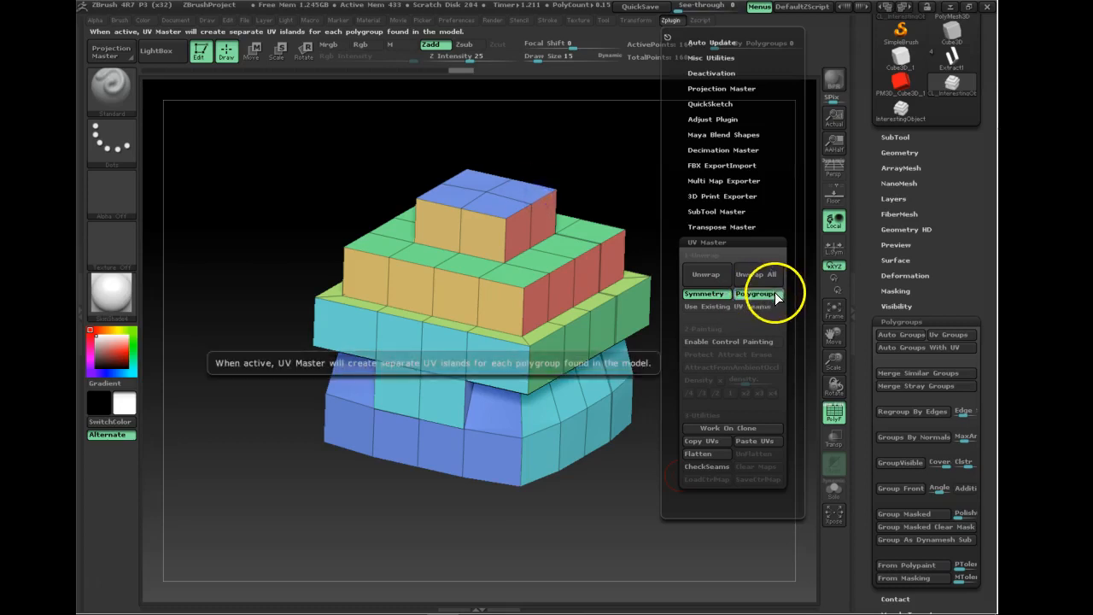
{"action": "left_click", "coordinate": [710, 276]}
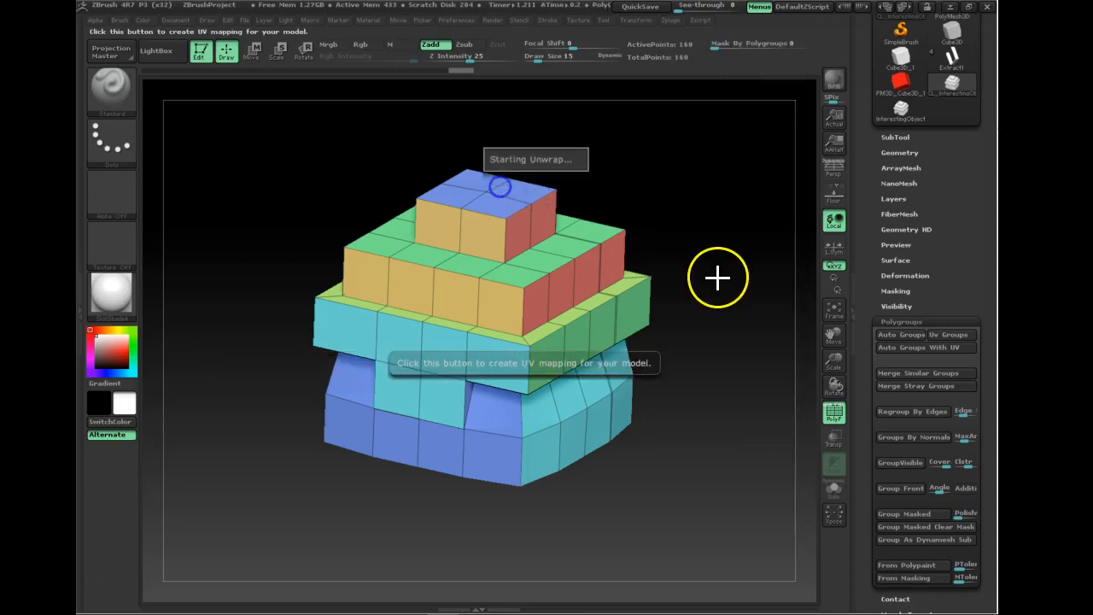
- Flatten the unwrapped clone to inspect its separate UV islands, and unflatten it again
{"action": "left_click", "coordinate": [674, 24]}
{"action": "left_click", "coordinate": [676, 26]}
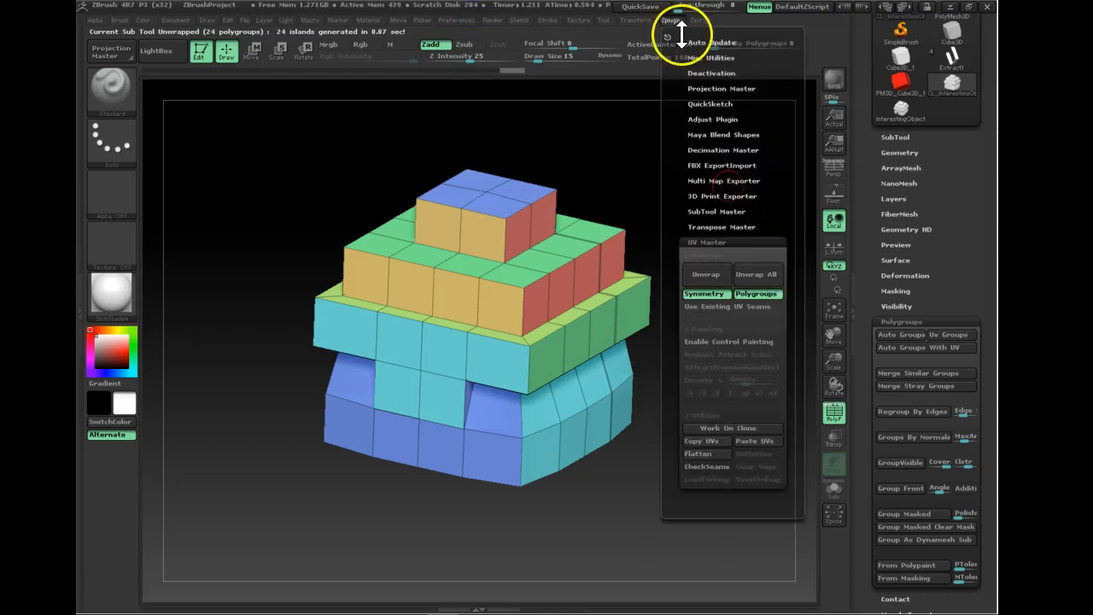
{"action": "left_click", "coordinate": [701, 452]}
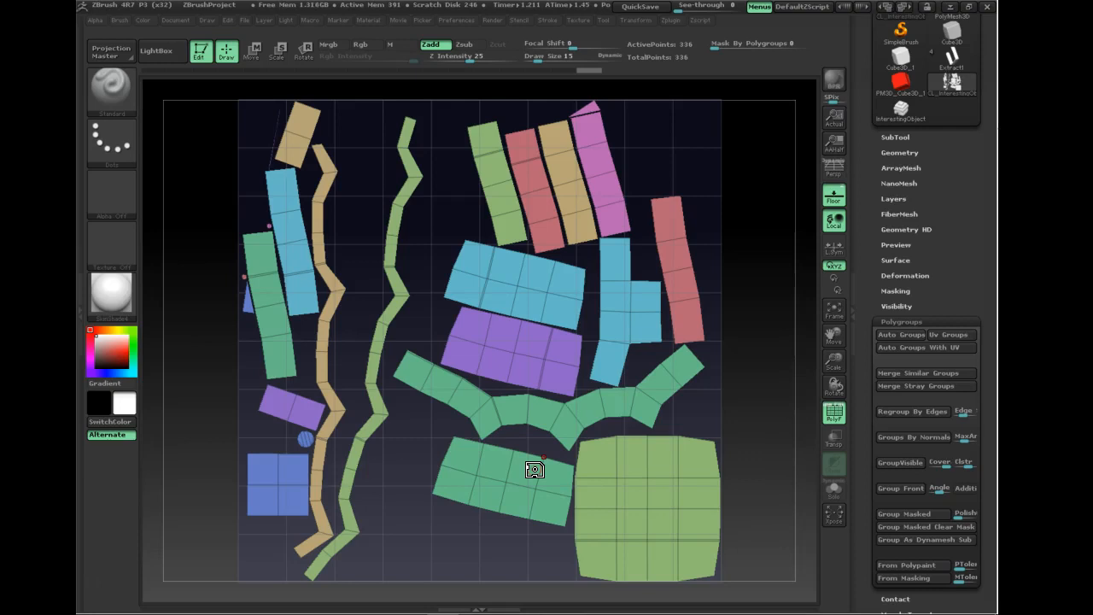
{"action": "left_click", "coordinate": [672, 20]}
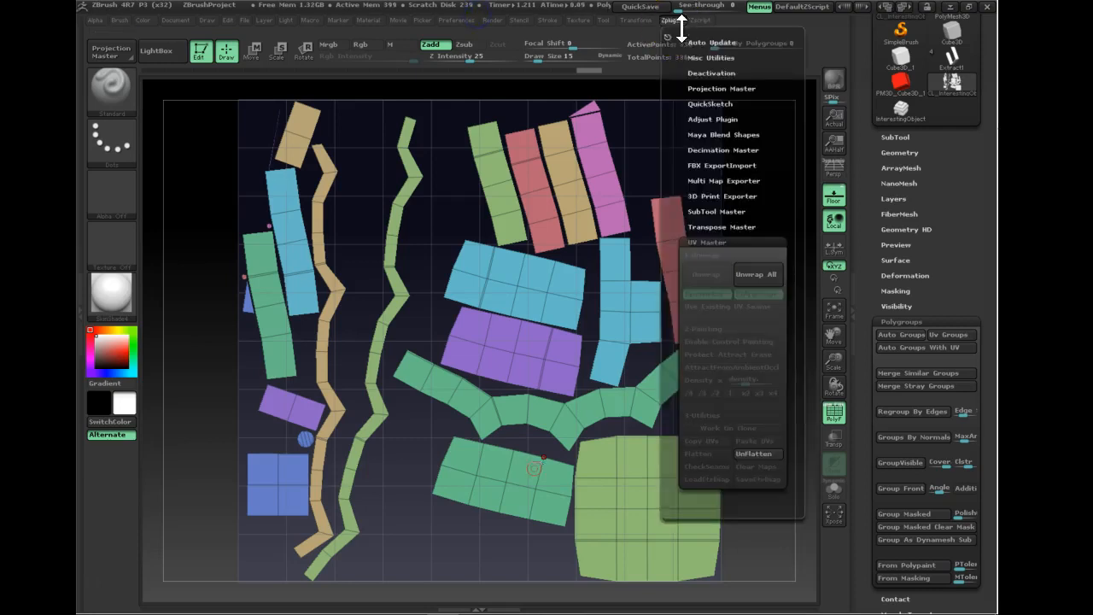
{"action": "left_click", "coordinate": [758, 454]}
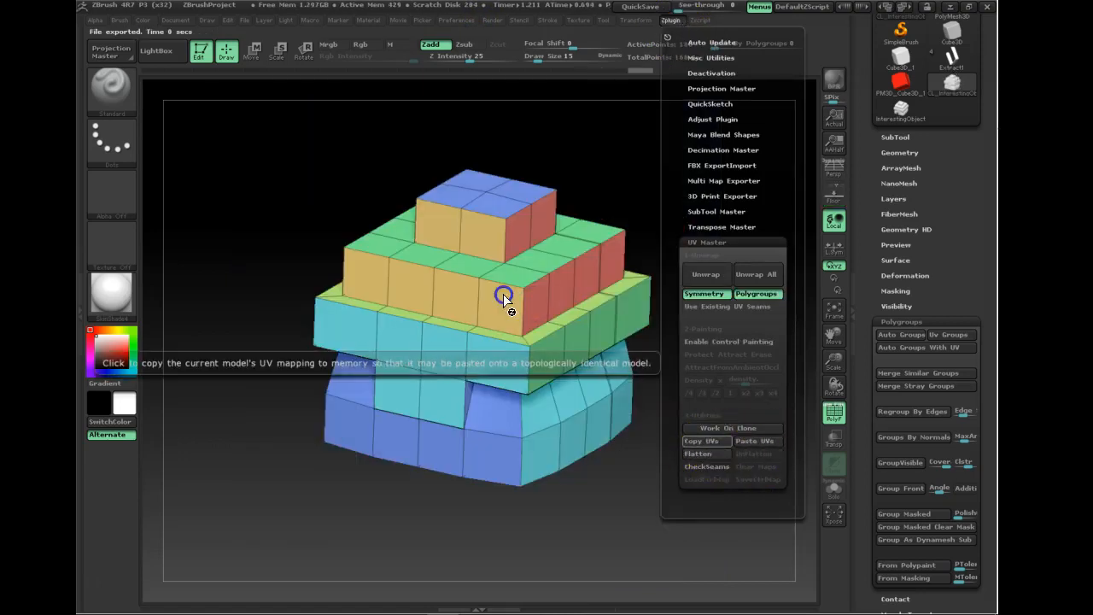
- Transfer the clone's copied UVs to the original InterestingObject tool with Paste UVs
{"action": "left_click", "coordinate": [902, 114]}
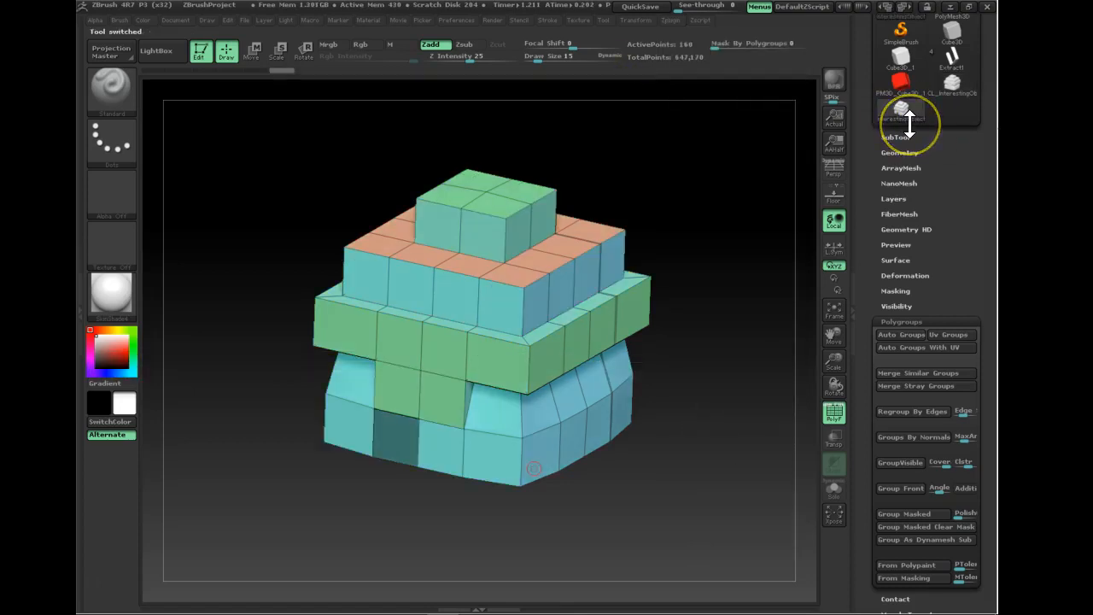
{"action": "left_click", "coordinate": [669, 21]}
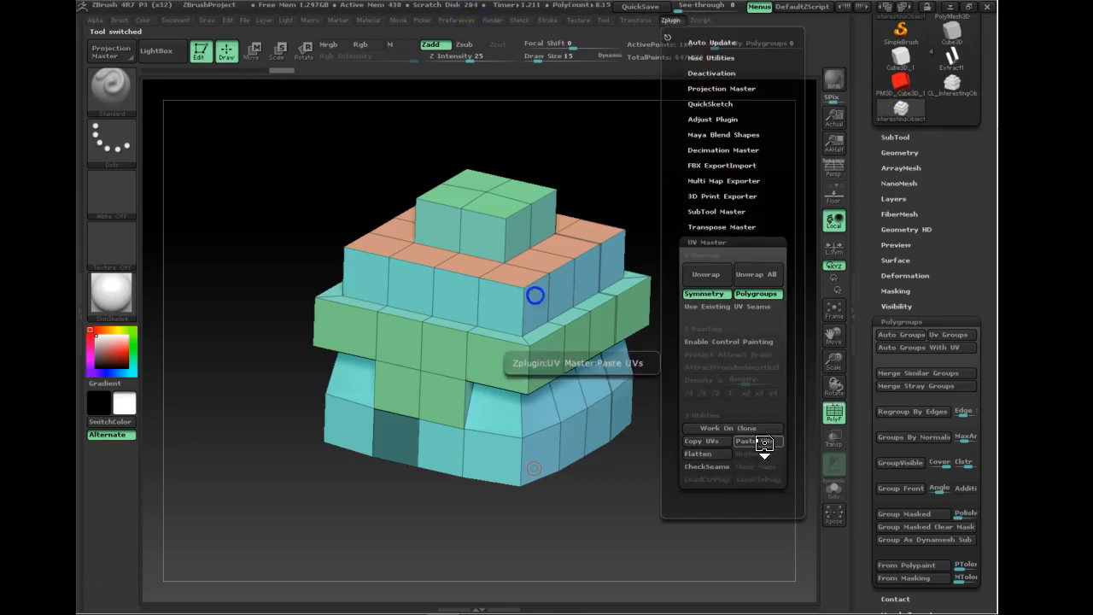
{"action": "left_click", "coordinate": [696, 467]}
{"action": "mouse_move", "coordinate": [602, 479]}
{"action": "left_mouse_down"}
{"action": "mouse_move", "coordinate": [627, 495]}
{"action": "mouse_move", "coordinate": [637, 449]}
{"action": "mouse_move", "coordinate": [691, 398]}
{"action": "mouse_move", "coordinate": [635, 447]}
{"action": "mouse_move", "coordinate": [676, 443]}
{"action": "mouse_move", "coordinate": [683, 467]}
{"action": "mouse_move", "coordinate": [707, 431]}
{"action": "mouse_move", "coordinate": [683, 469]}
{"action": "mouse_move", "coordinate": [647, 446]}
{"action": "mouse_move", "coordinate": [690, 450]}
{"action": "left_mouse_up"}
{"action": "key", "text": "ctrl"}
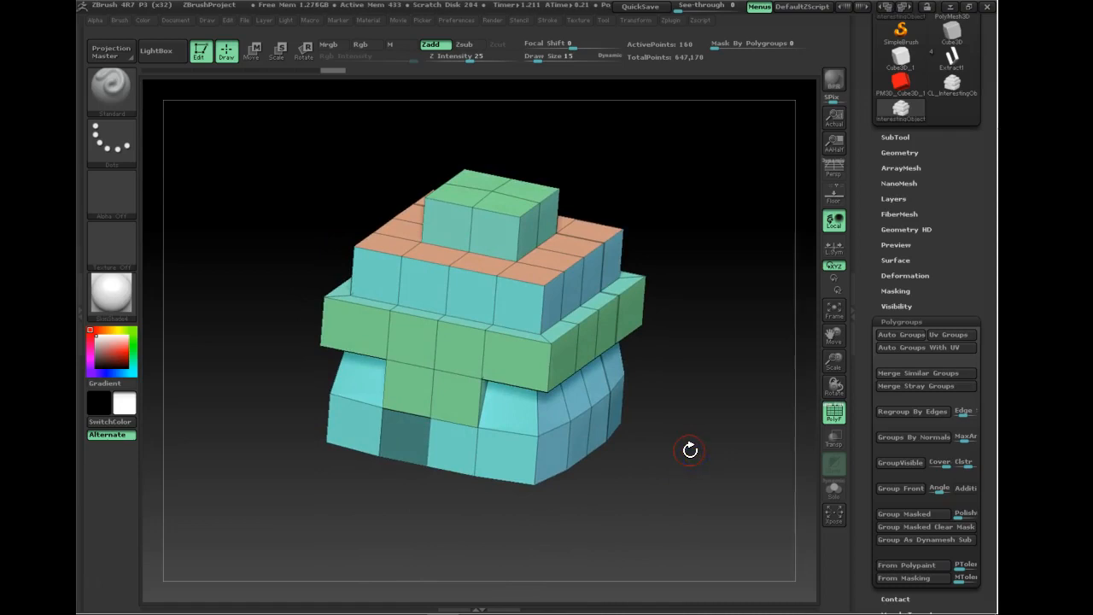
- Show the painted model's polyframe at subdivision level 1, and return to level 7 with the polyframe hidden
{"action": "left_click", "coordinate": [105, 587]}
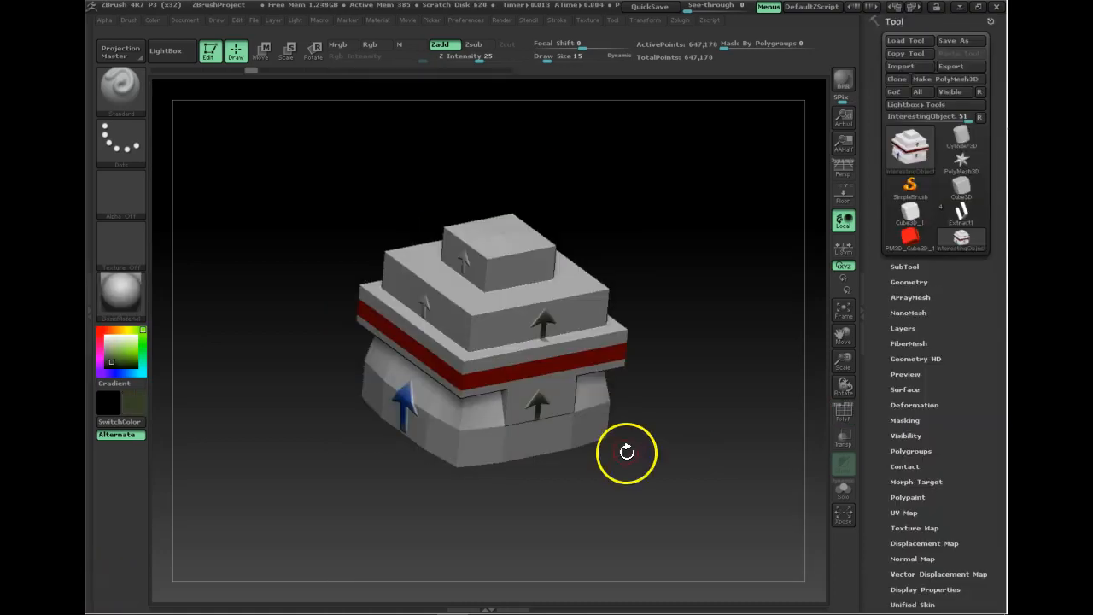
{"action": "mouse_move", "coordinate": [705, 417]}
{"action": "left_mouse_down"}
{"action": "mouse_move", "coordinate": [692, 449]}
{"action": "mouse_move", "coordinate": [649, 464]}
{"action": "mouse_move", "coordinate": [732, 415]}
{"action": "mouse_move", "coordinate": [708, 352]}
{"action": "mouse_move", "coordinate": [685, 478]}
{"action": "mouse_move", "coordinate": [729, 456]}
{"action": "mouse_move", "coordinate": [731, 412]}
{"action": "mouse_move", "coordinate": [700, 410]}
{"action": "mouse_move", "coordinate": [701, 400]}
{"action": "left_mouse_up"}
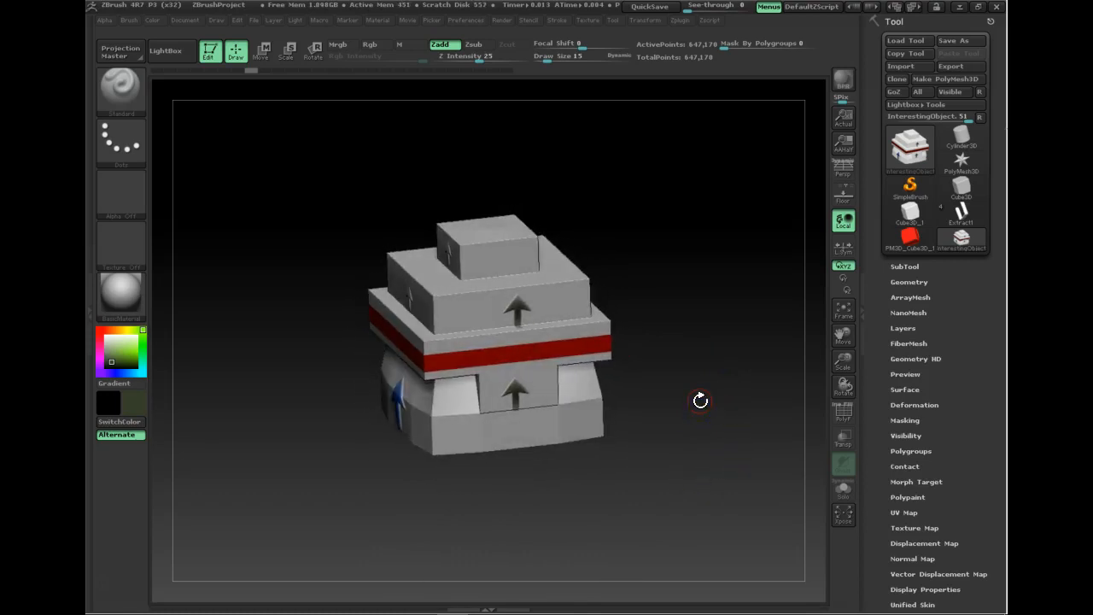
{"action": "left_click", "coordinate": [911, 266]}
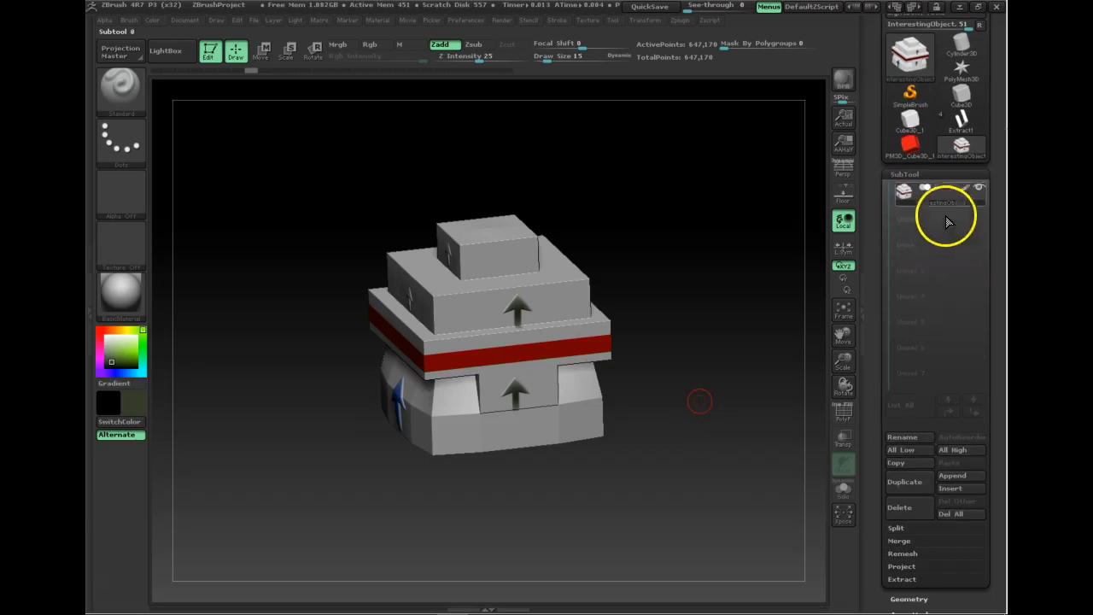
{"action": "left_click", "coordinate": [946, 174]}
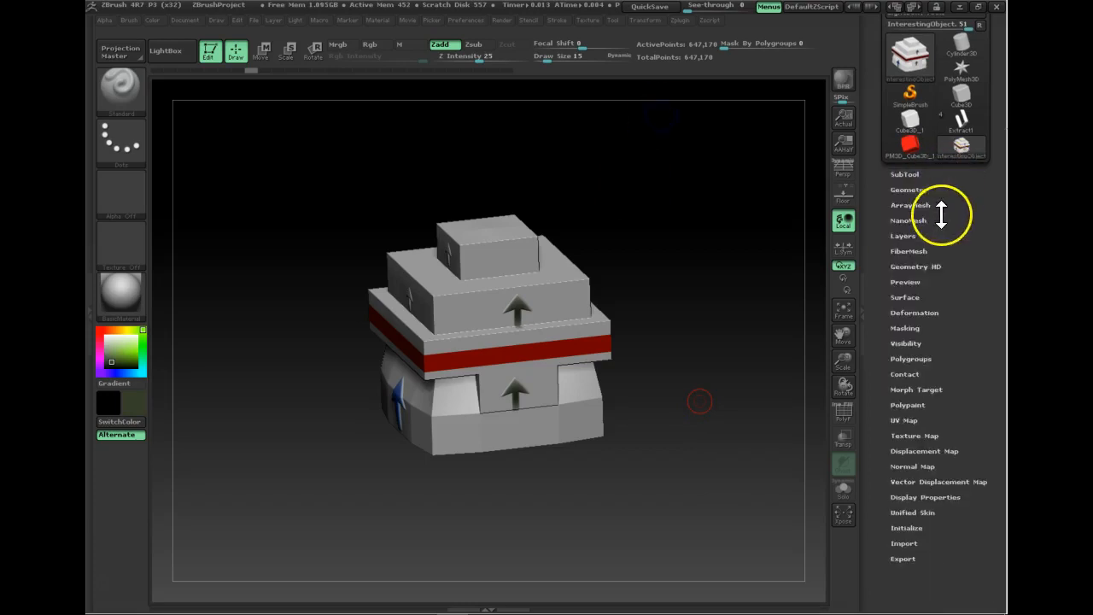
{"action": "left_click", "coordinate": [922, 190]}
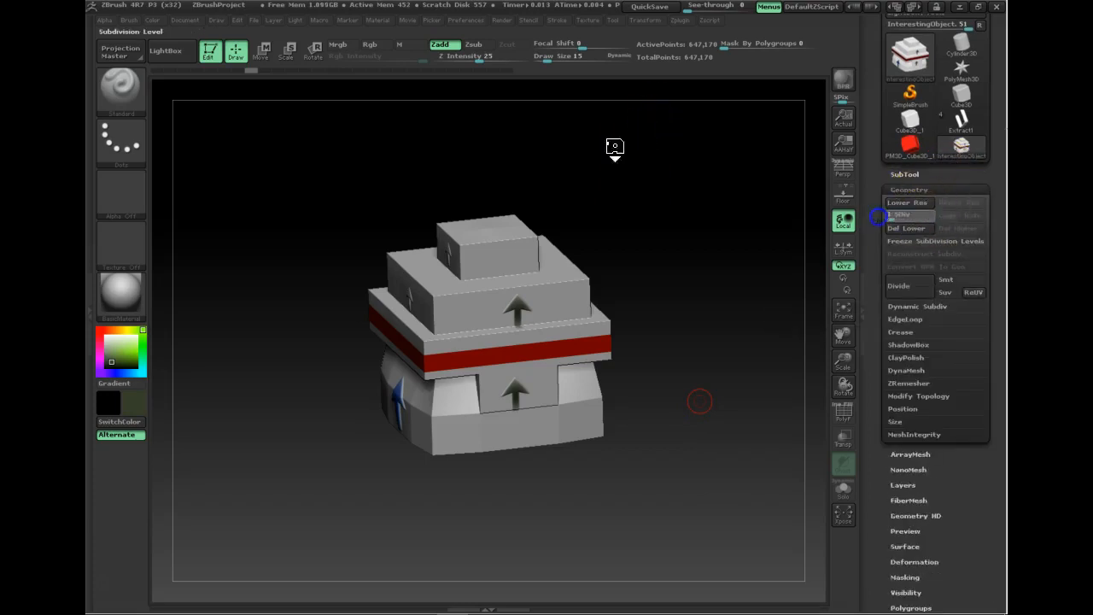
{"action": "key", "text": "shift+f"}
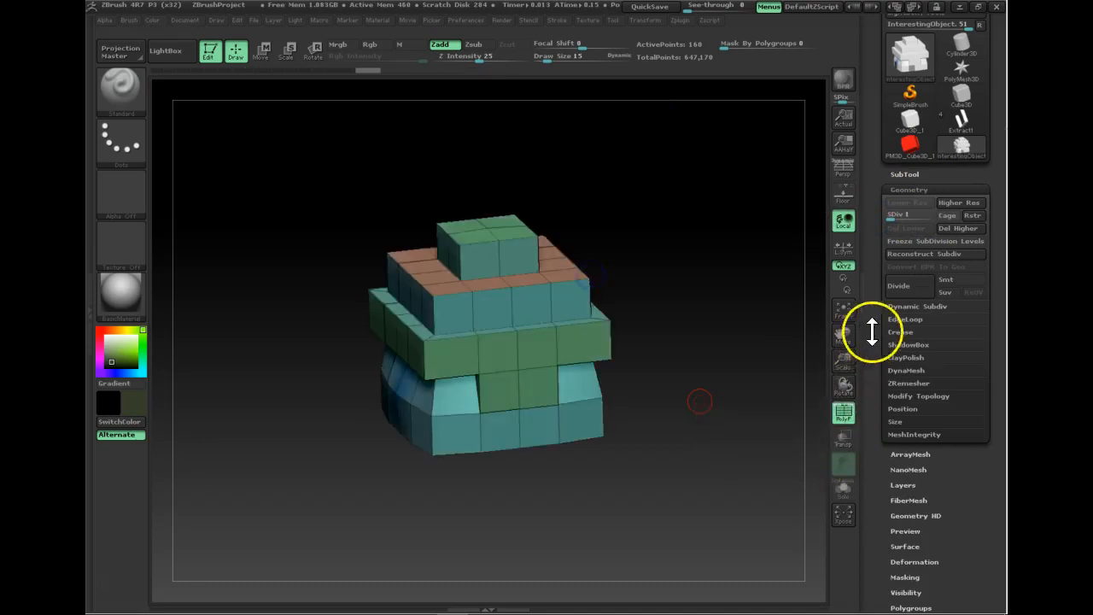
{"action": "left_click_drag", "start_coordinate": [897, 218], "coordinate": [939, 222]}
{"action": "left_click", "coordinate": [843, 413]}
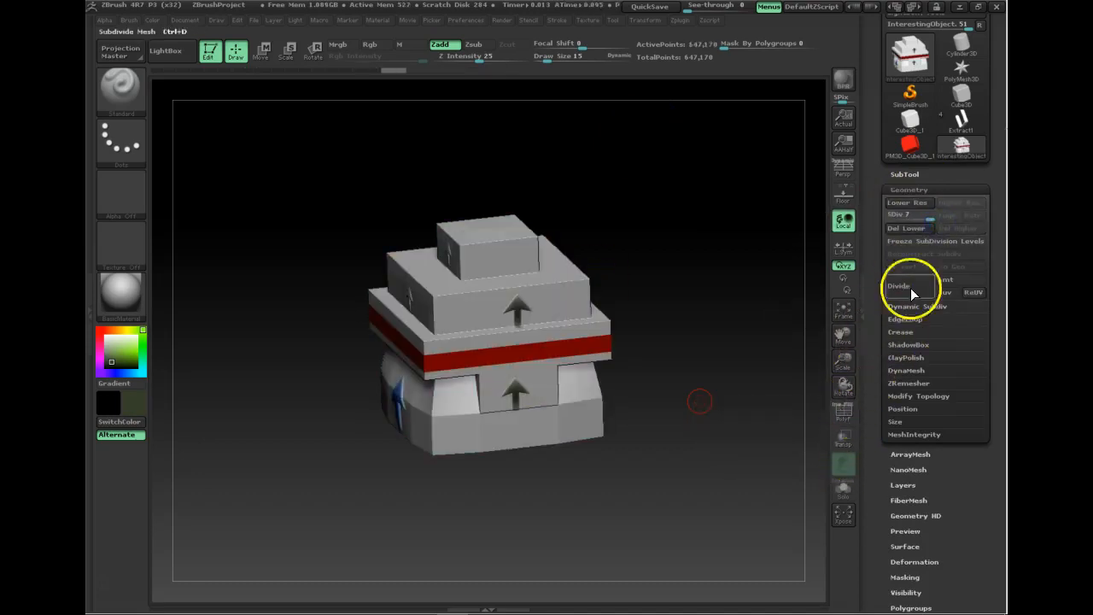
{"action": "left_click", "coordinate": [937, 186]}
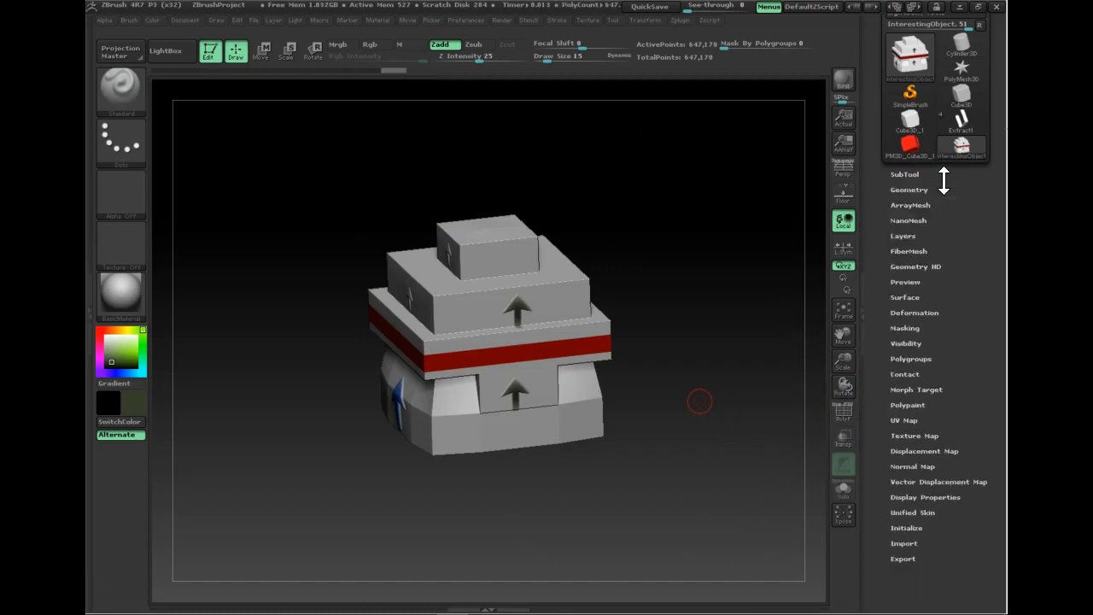
- Review the model's Polypaint, Export and Texture Map settings and the Multi Map Exporter options
{"action": "mouse_move", "coordinate": [525, 495]}
{"action": "left_mouse_down"}
{"action": "mouse_move", "coordinate": [558, 490]}
{"action": "mouse_move", "coordinate": [523, 495]}
{"action": "left_mouse_up"}
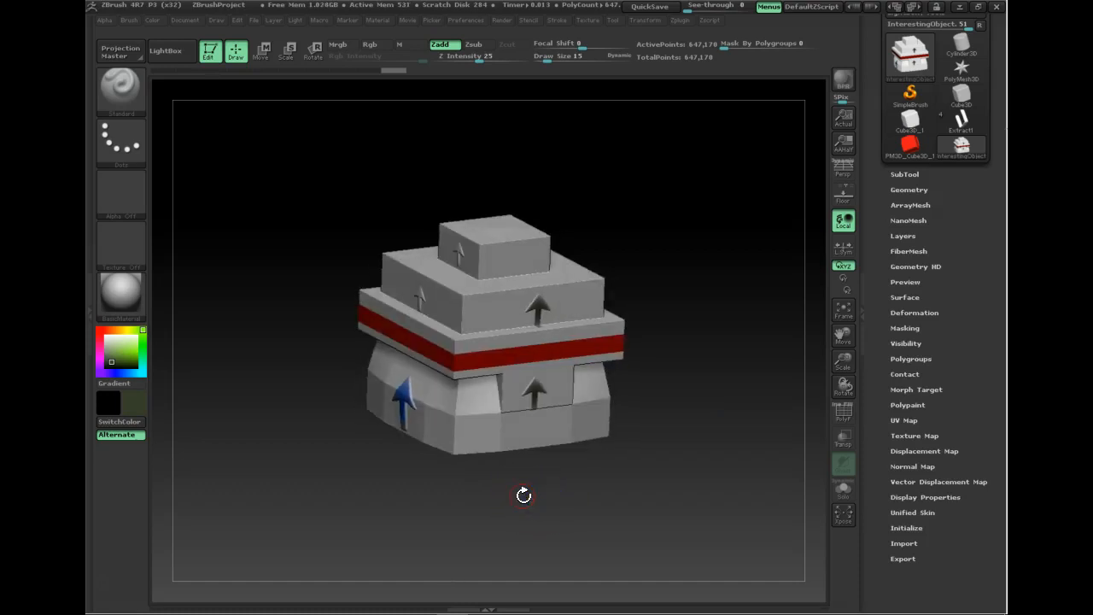
{"action": "left_click", "coordinate": [922, 405]}
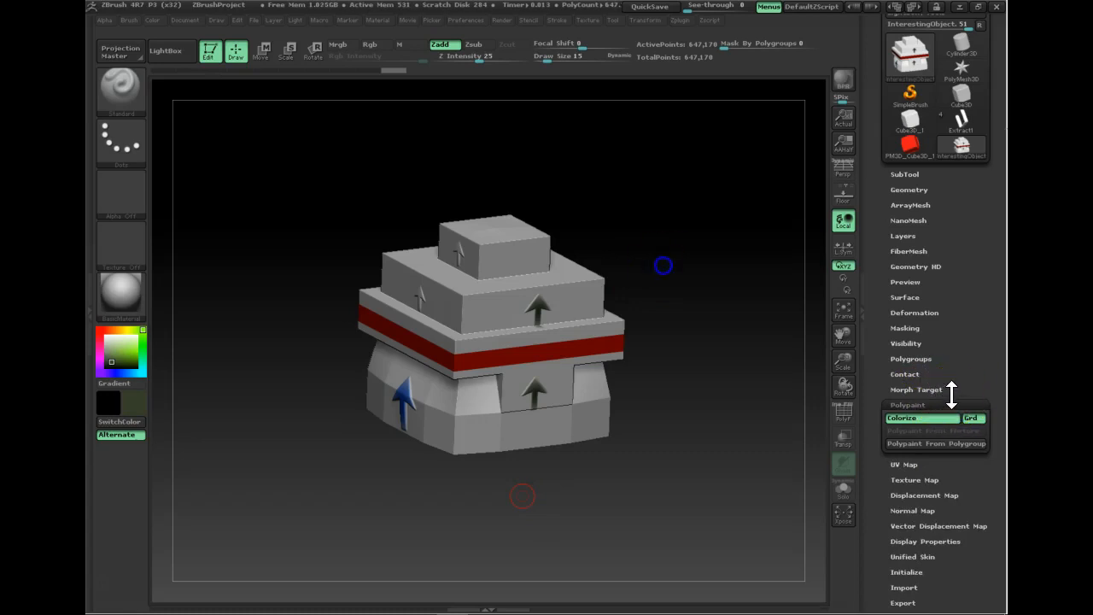
{"action": "left_click", "coordinate": [952, 402]}
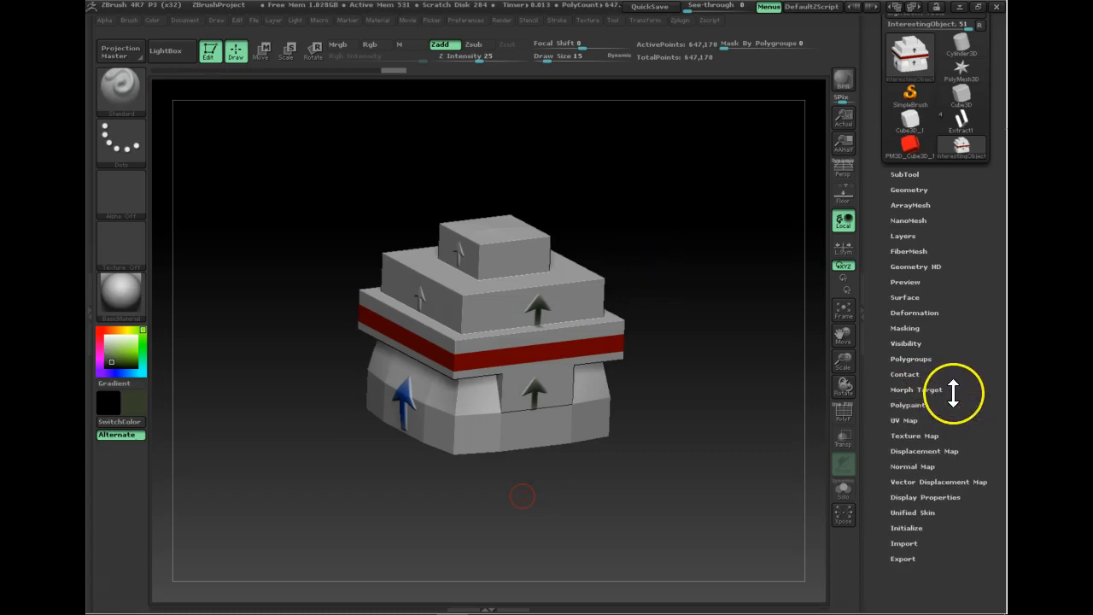
{"action": "left_click_drag", "start_coordinate": [655, 283], "coordinate": [663, 322]}
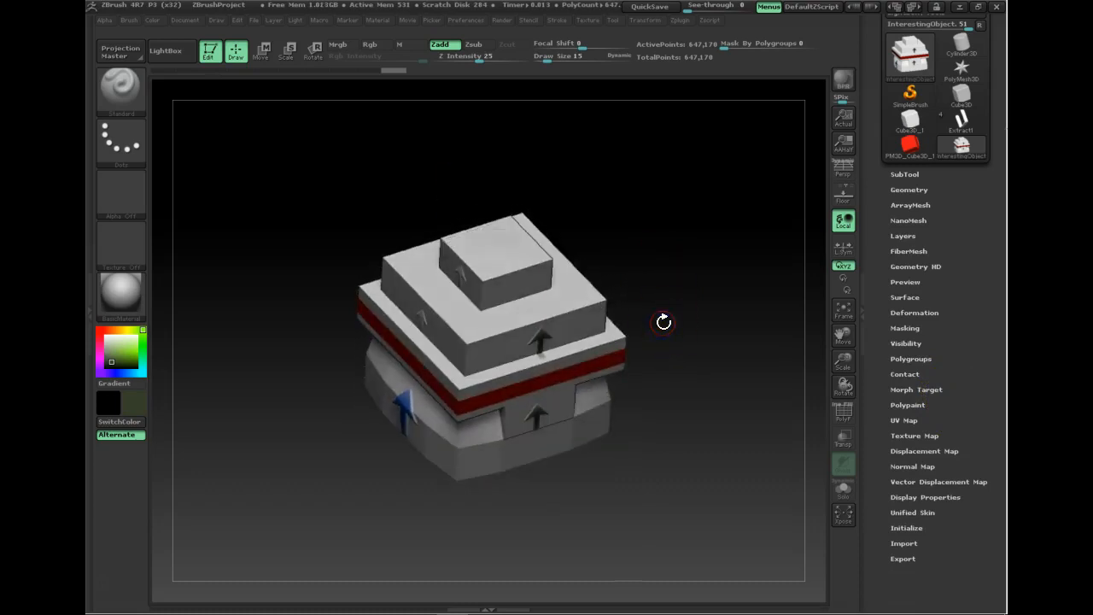
{"action": "left_click", "coordinate": [679, 20]}
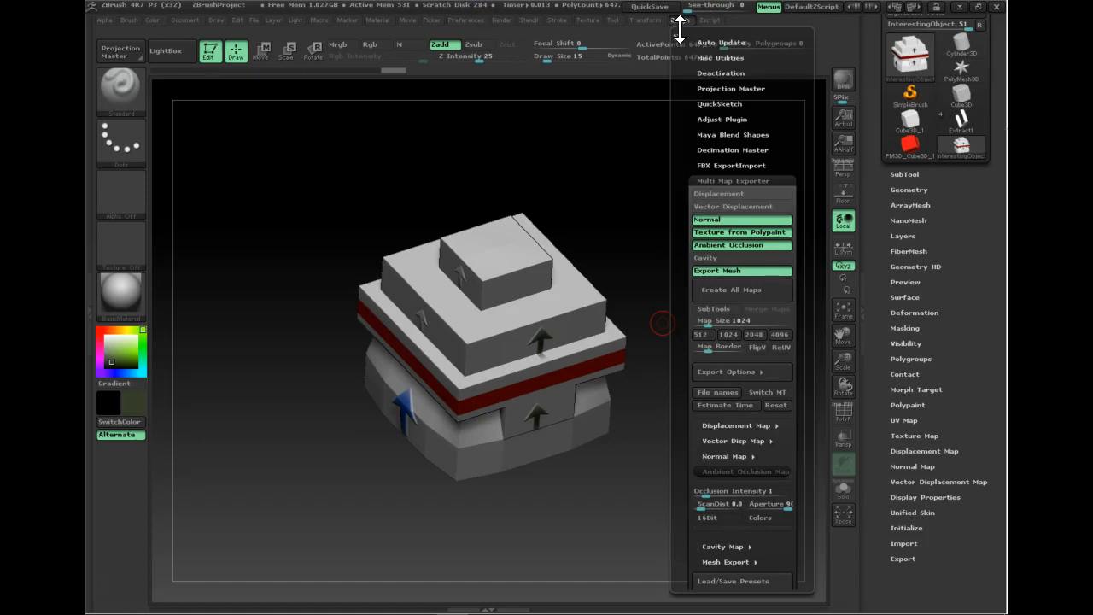
{"action": "left_click", "coordinate": [759, 180]}
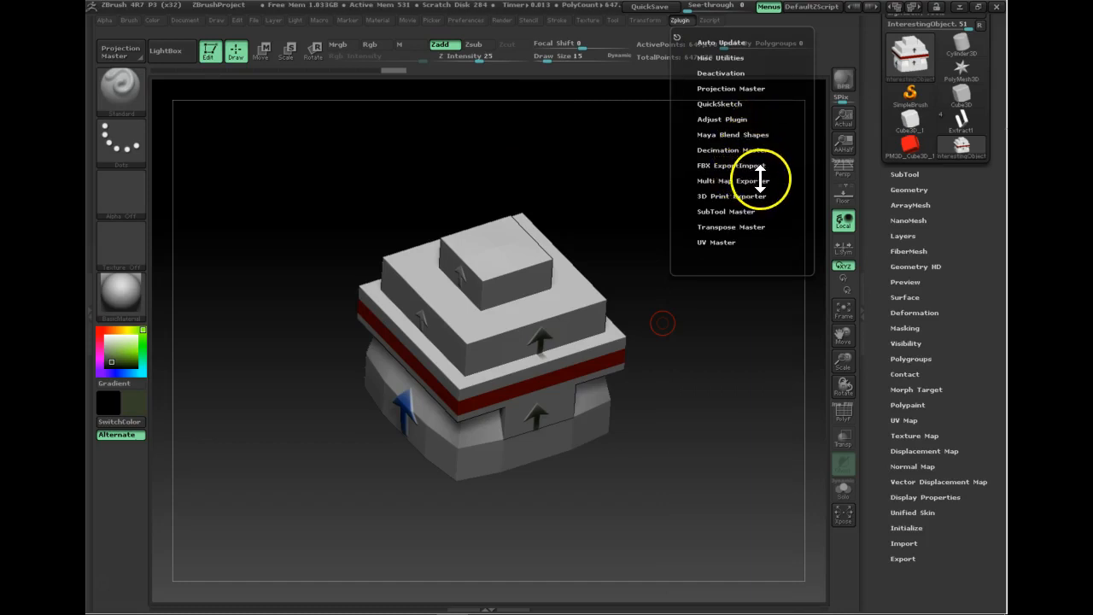
{"action": "left_click", "coordinate": [759, 179]}
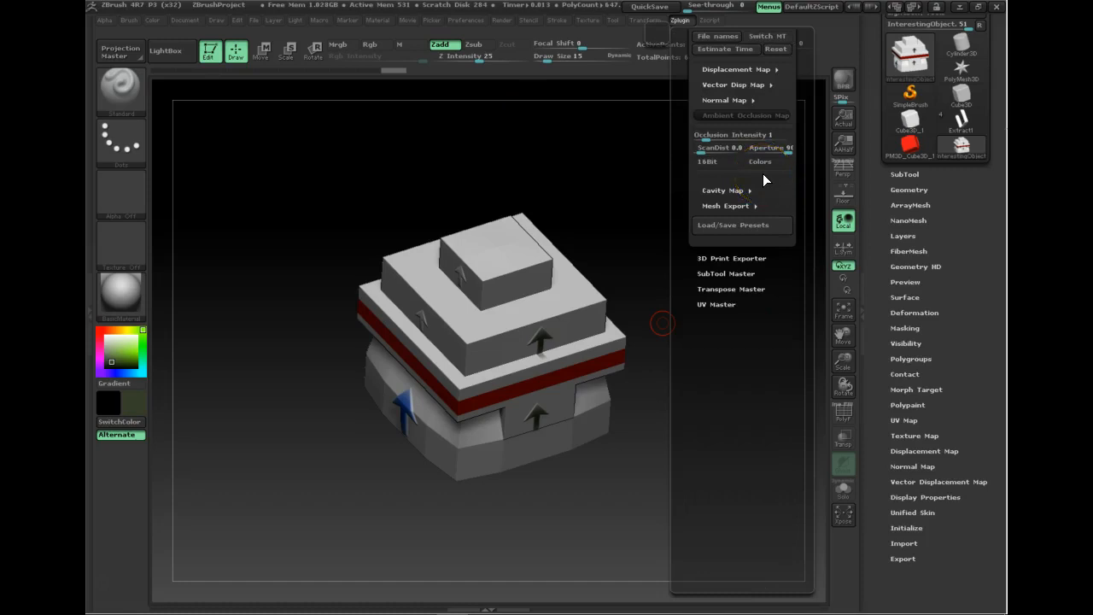
{"action": "left_click_drag", "start_coordinate": [788, 353], "coordinate": [781, 361]}
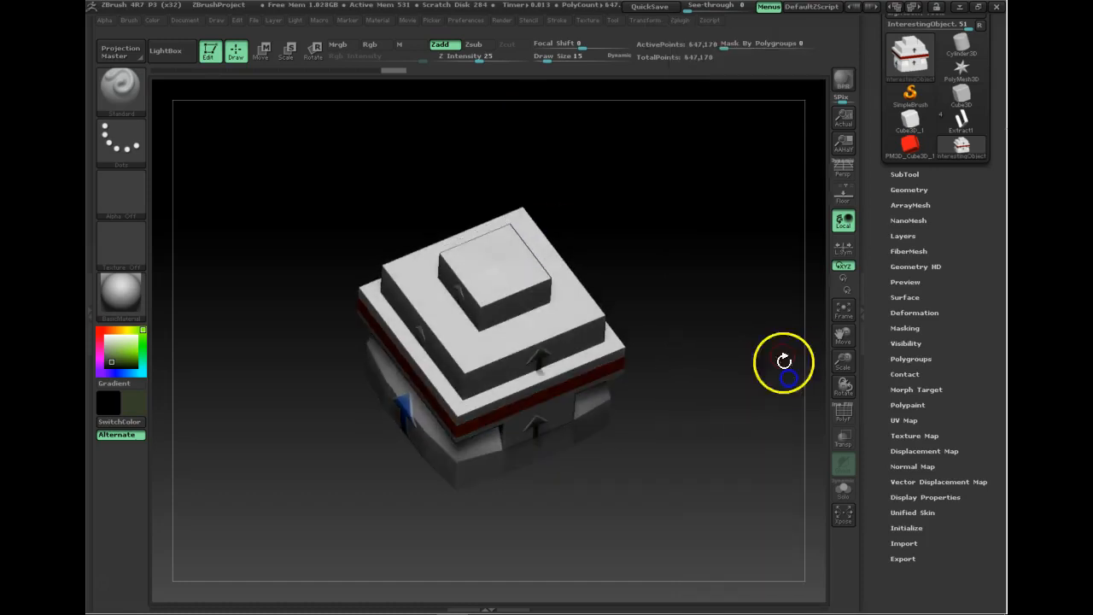
{"action": "left_click", "coordinate": [682, 20]}
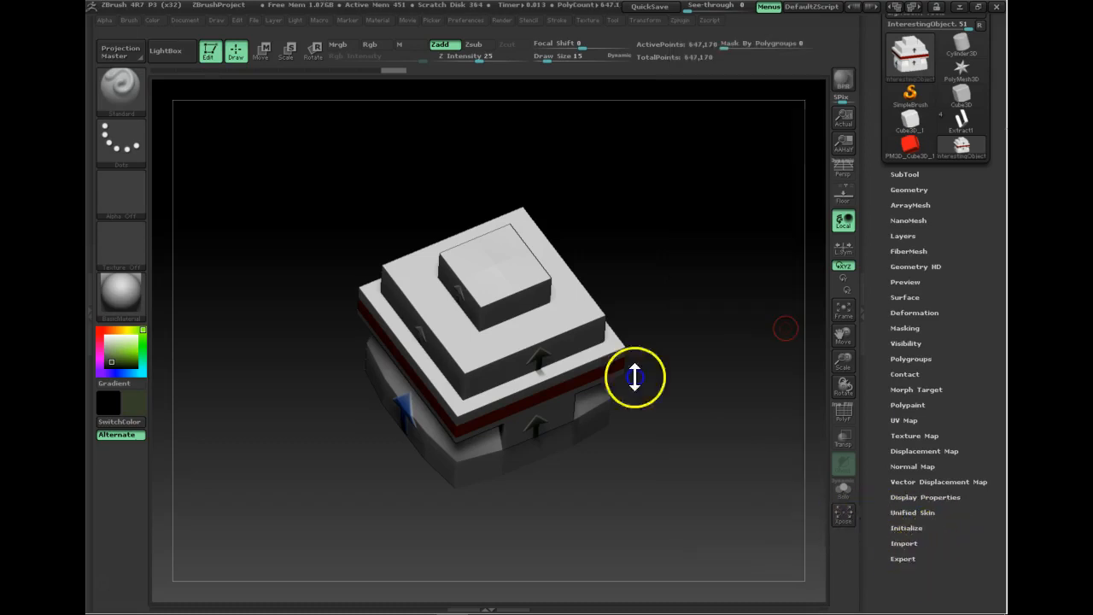
{"action": "left_click", "coordinate": [903, 559]}
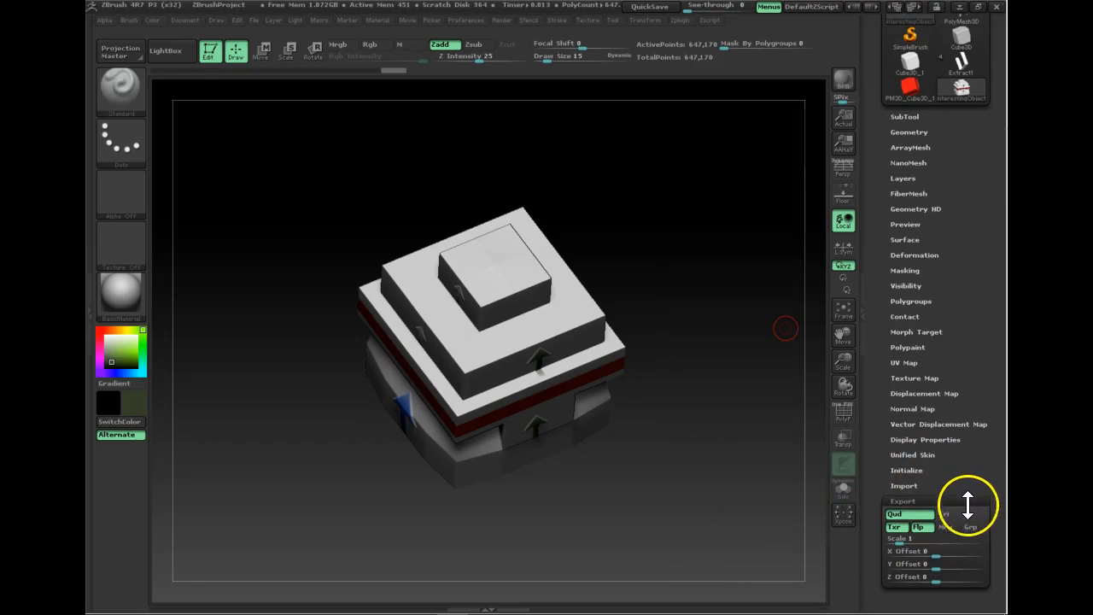
{"action": "left_click", "coordinate": [966, 503]}
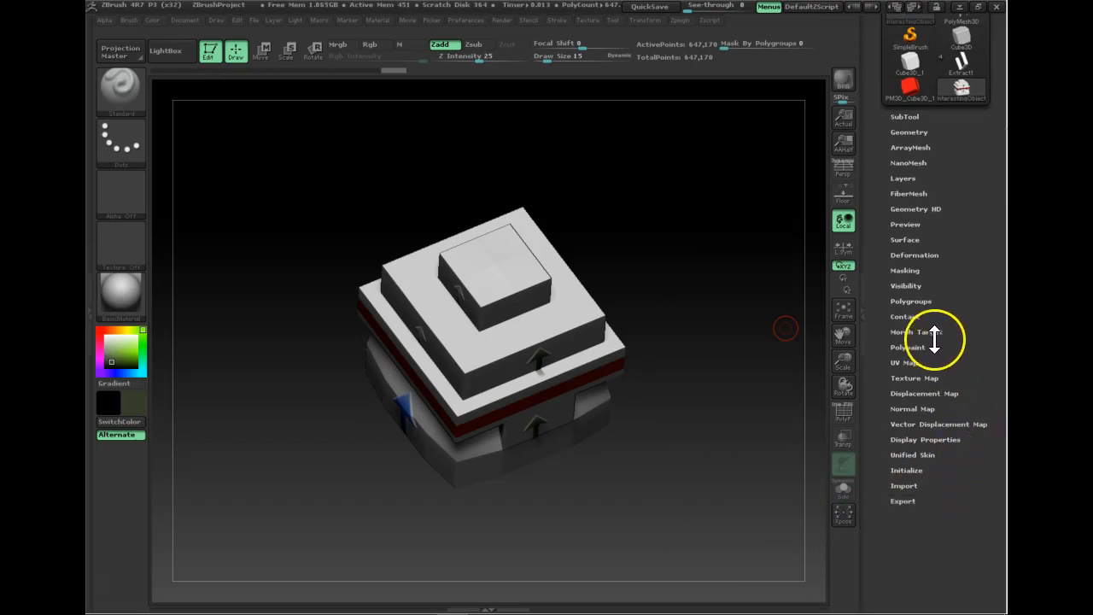
{"action": "left_click", "coordinate": [927, 376]}
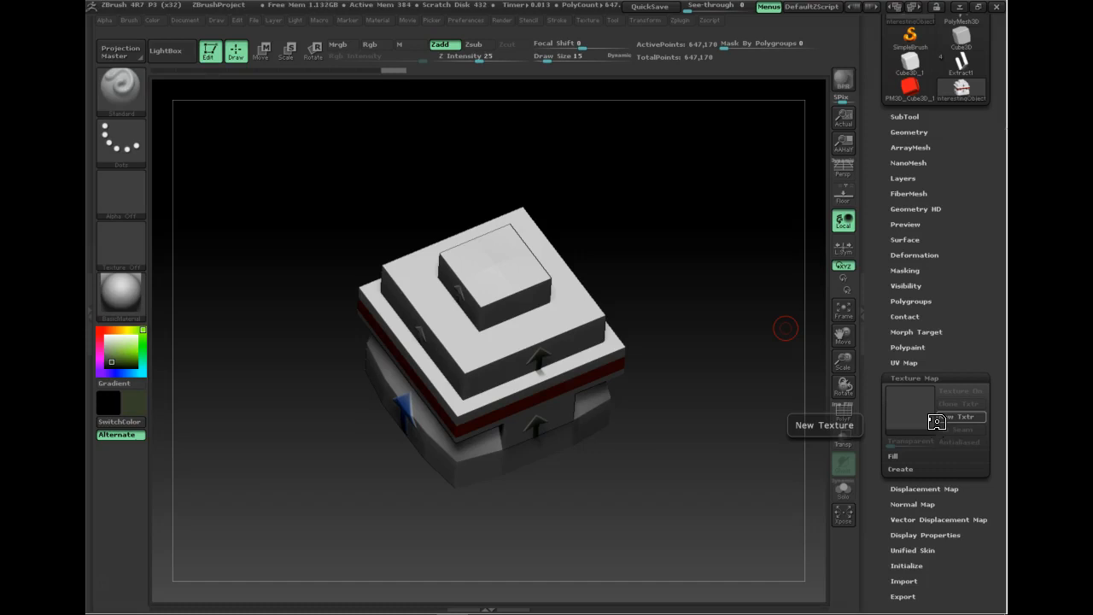
{"action": "left_click_drag", "start_coordinate": [641, 285], "coordinate": [643, 222]}
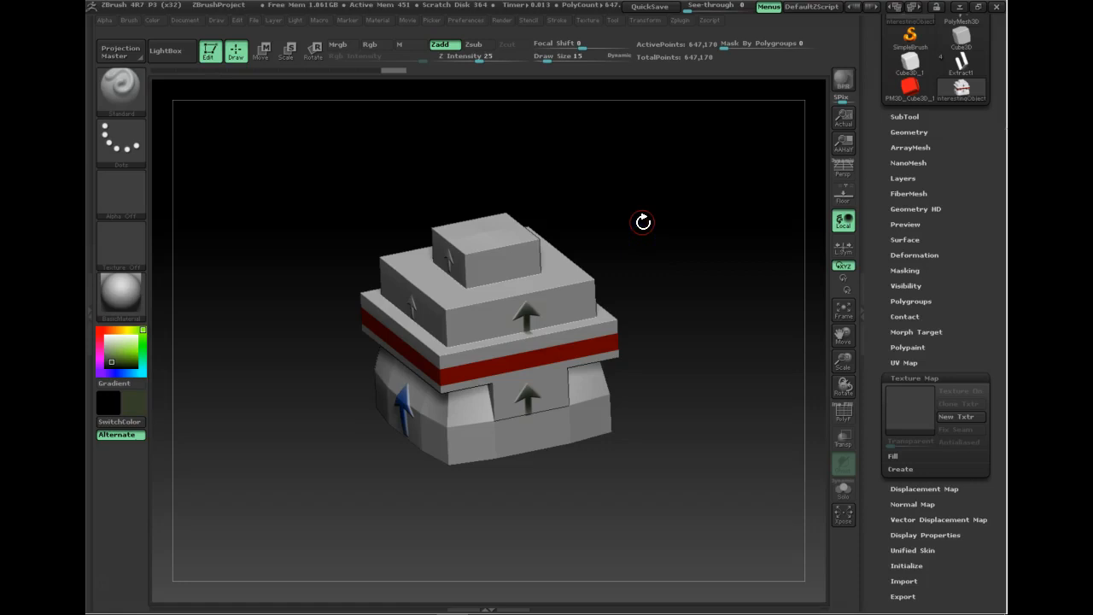
{"action": "left_click", "coordinate": [683, 19]}
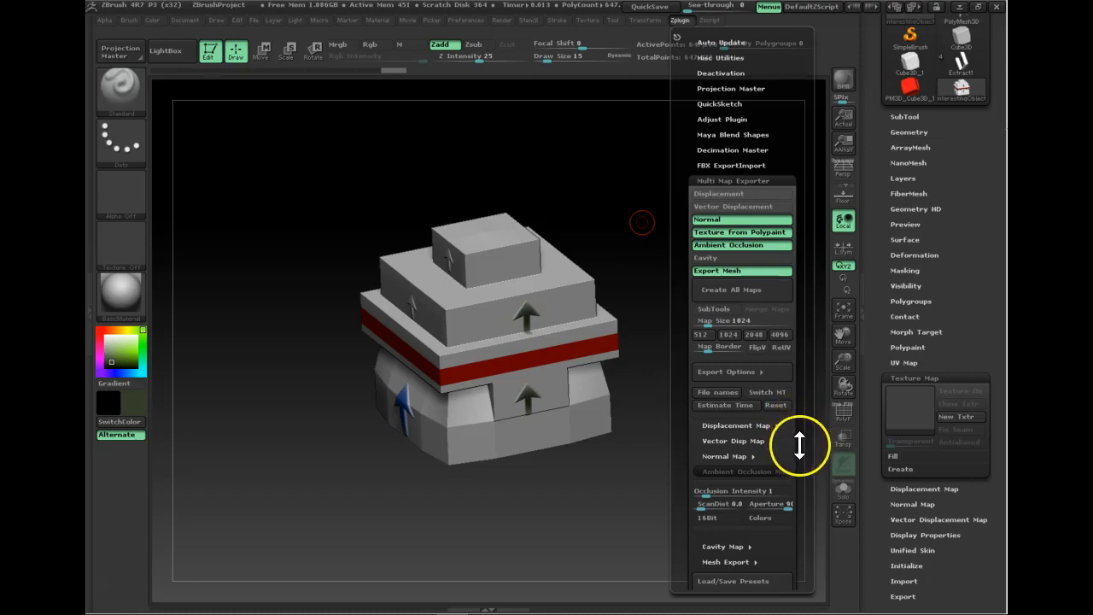
{"action": "mouse_move", "coordinate": [798, 436]}
{"action": "left_mouse_down"}
{"action": "mouse_move", "coordinate": [793, 406]}
{"action": "mouse_move", "coordinate": [796, 448]}
{"action": "left_mouse_up"}
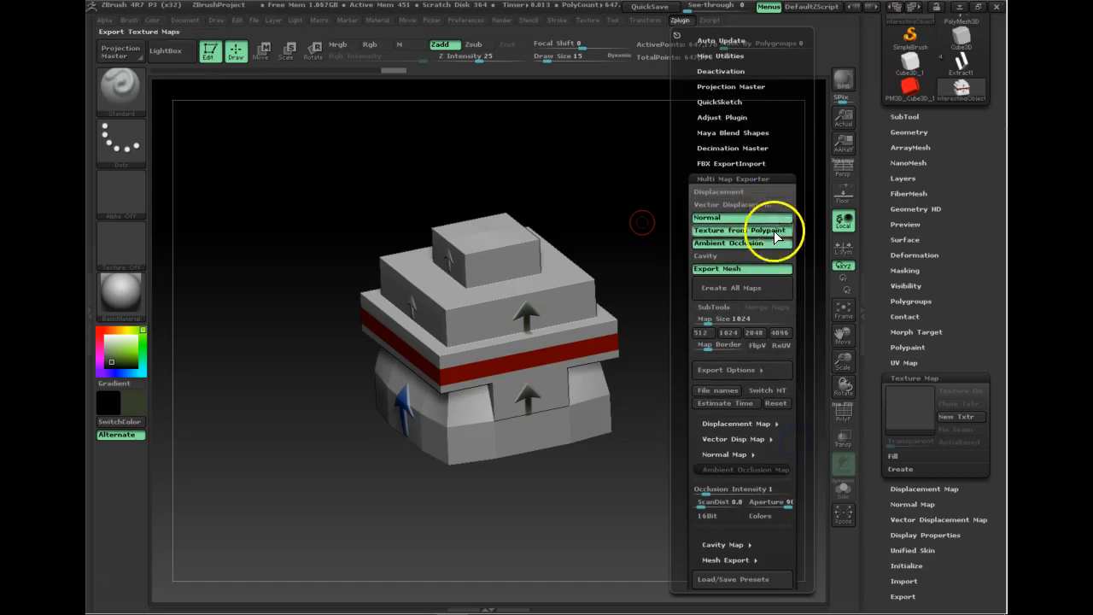
{"action": "left_click", "coordinate": [747, 291]}
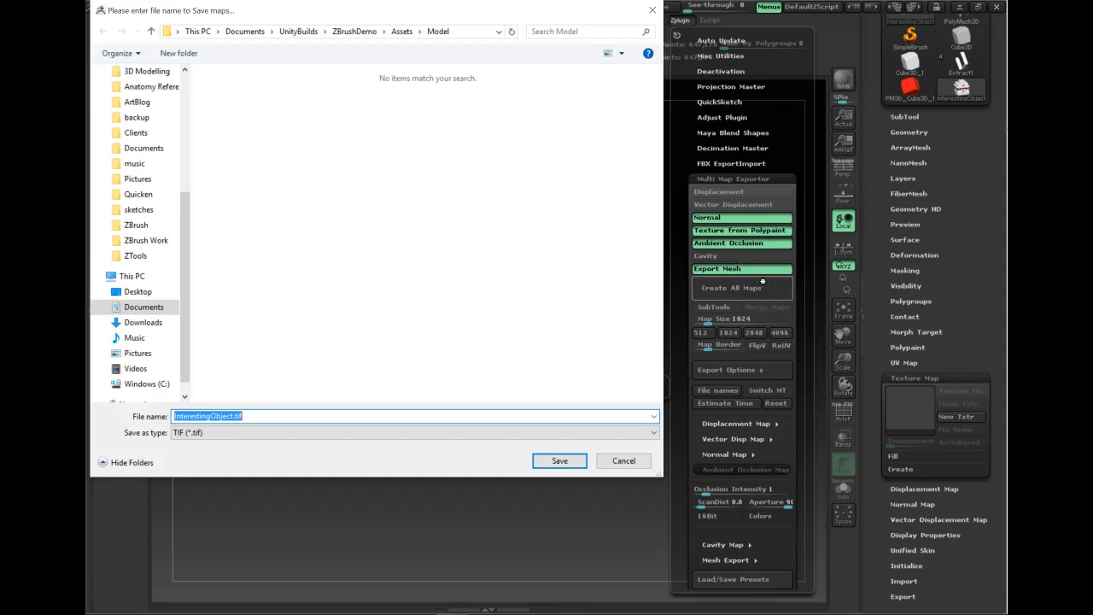
{"action": "left_click", "coordinate": [625, 461]}
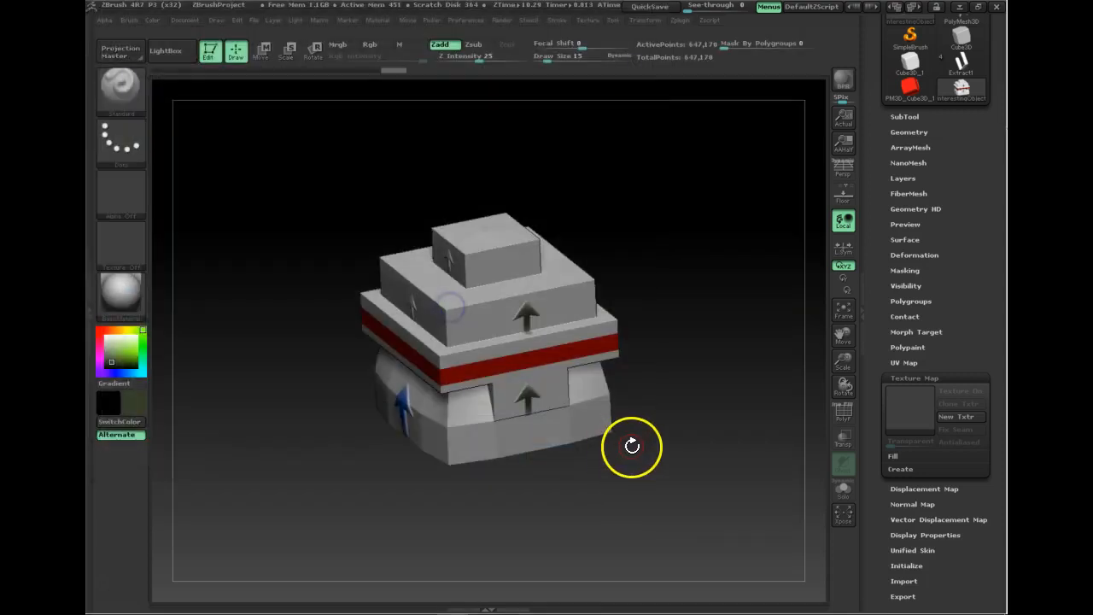
- Export the mesh with normal, polypaint texture and ambient occlusion maps using Multi Map Exporter, saving as InterestingObject.tif in the Assets > Model folder
{"action": "left_click", "coordinate": [905, 116]}
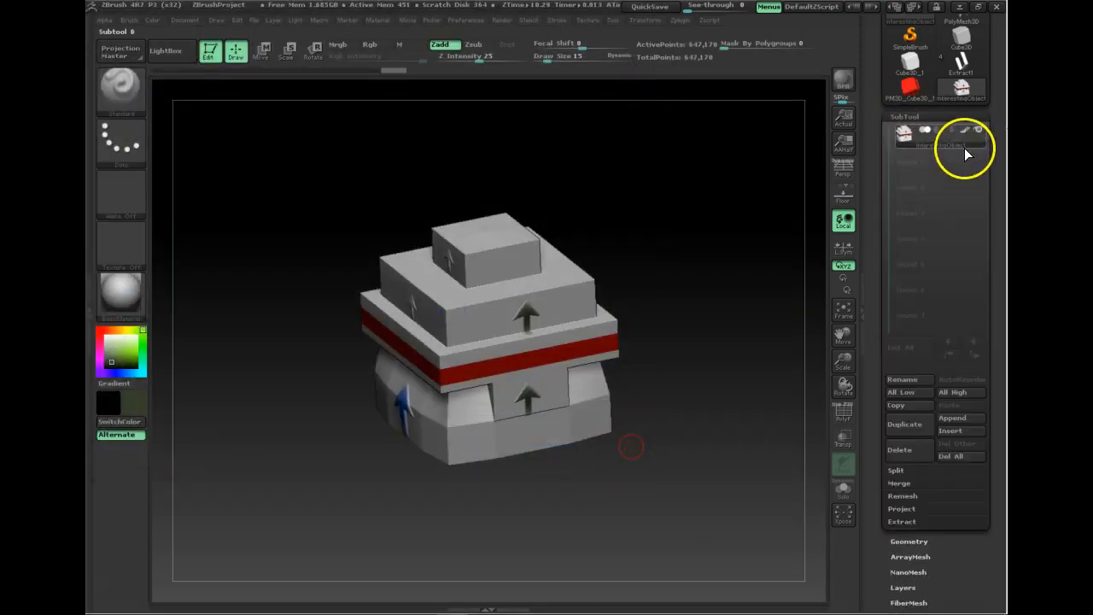
{"action": "mouse_move", "coordinate": [964, 148]}
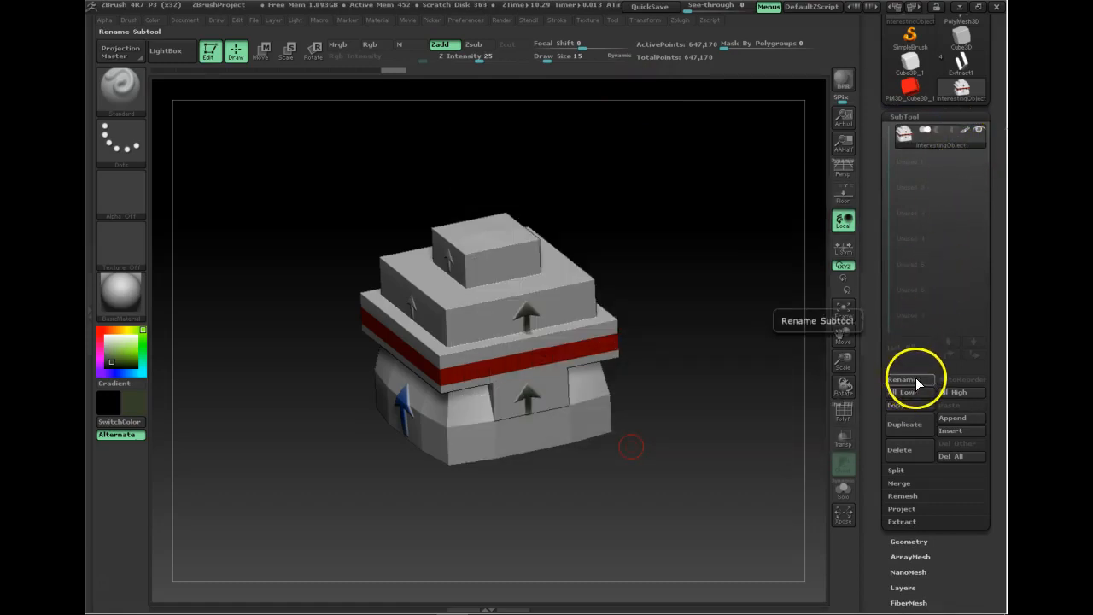
{"action": "left_click", "coordinate": [682, 23]}
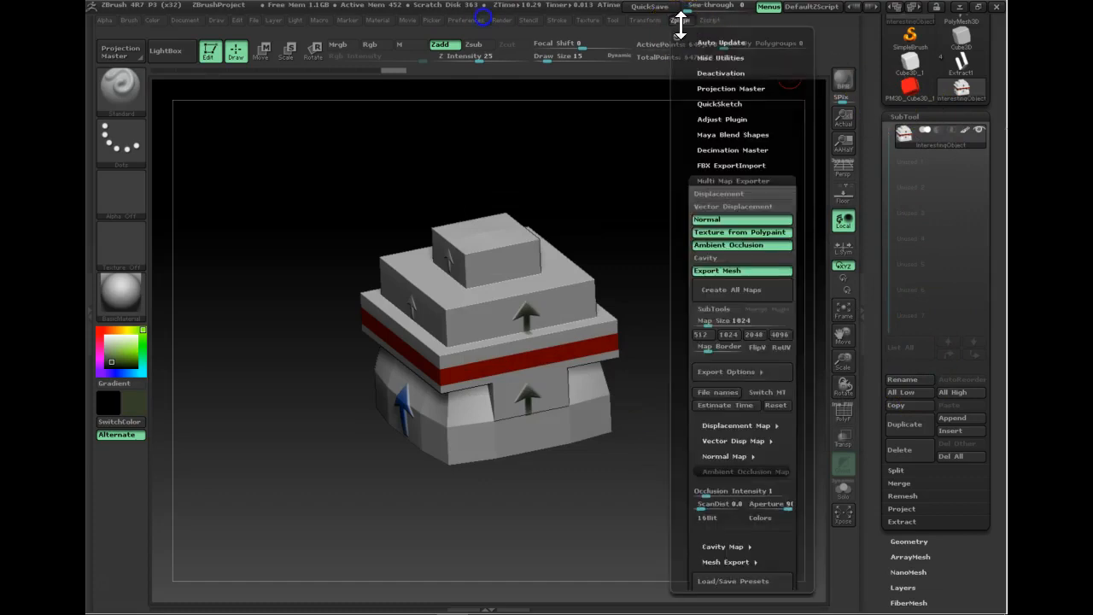
{"action": "left_click", "coordinate": [743, 289]}
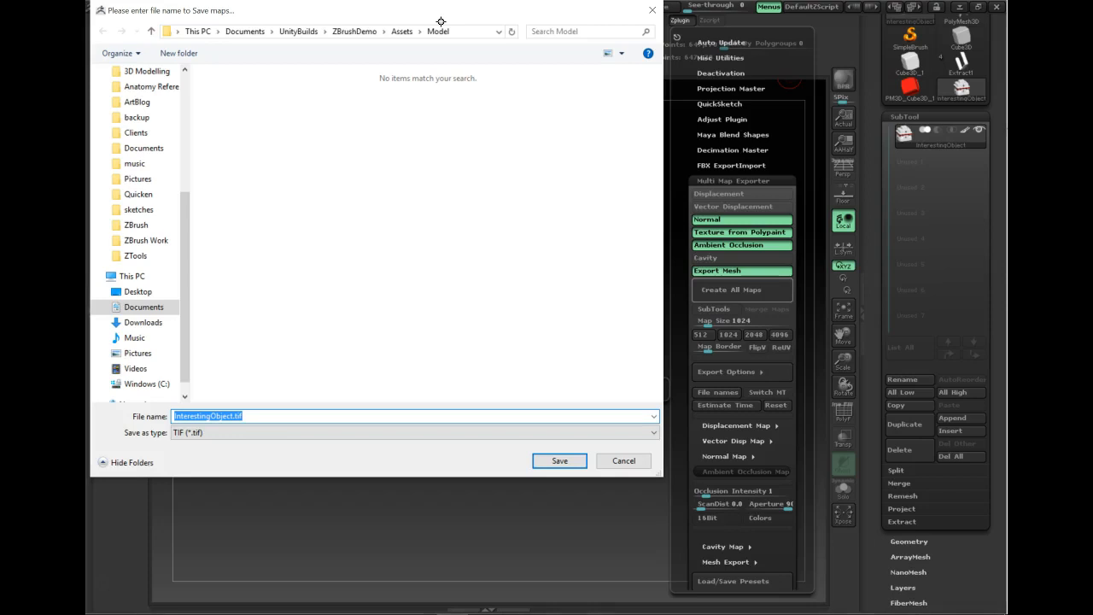
{"action": "left_click", "coordinate": [561, 459]}
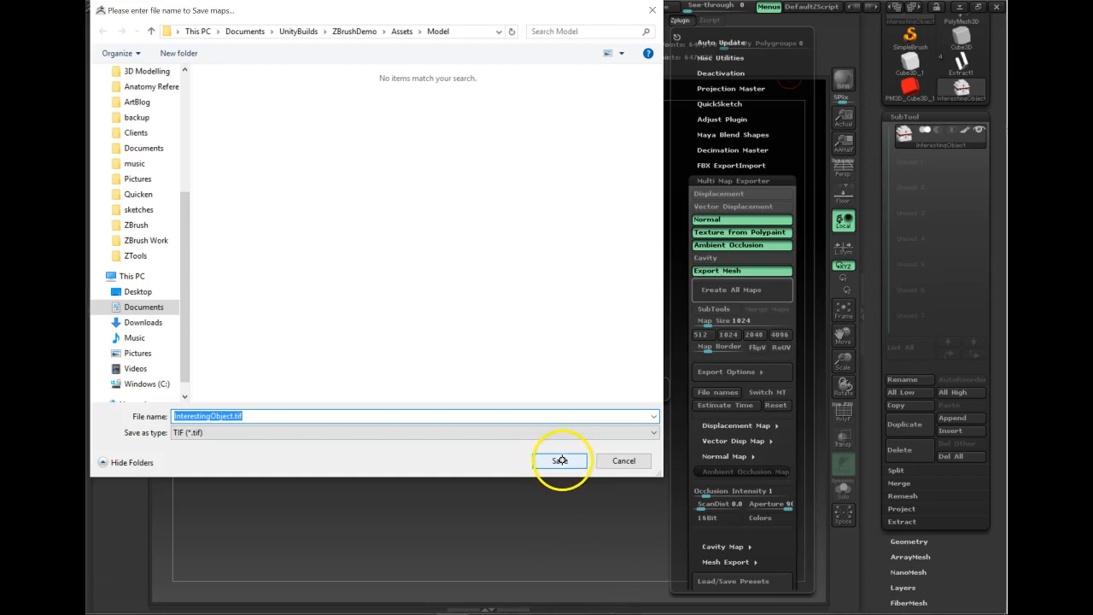
{"action": "left_click", "coordinate": [561, 459]}
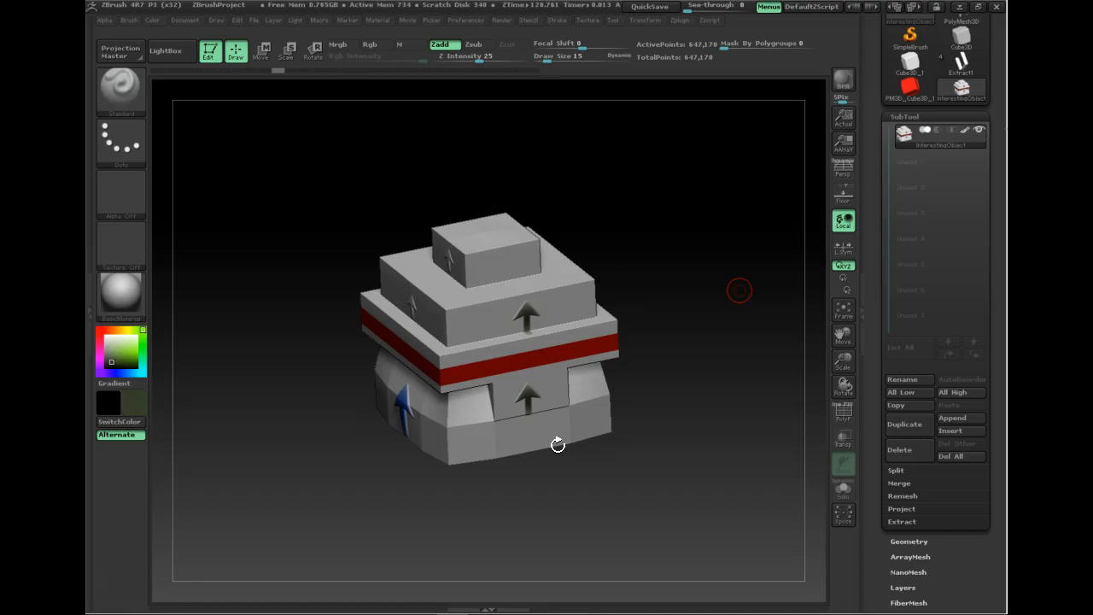
{"action": "mouse_move", "coordinate": [654, 368]}
{"action": "left_mouse_down"}
{"action": "mouse_move", "coordinate": [676, 368]}
{"action": "mouse_move", "coordinate": [687, 347]}
{"action": "mouse_move", "coordinate": [629, 305]}
{"action": "mouse_move", "coordinate": [629, 383]}
{"action": "mouse_move", "coordinate": [663, 379]}
{"action": "mouse_move", "coordinate": [666, 352]}
{"action": "left_mouse_up"}
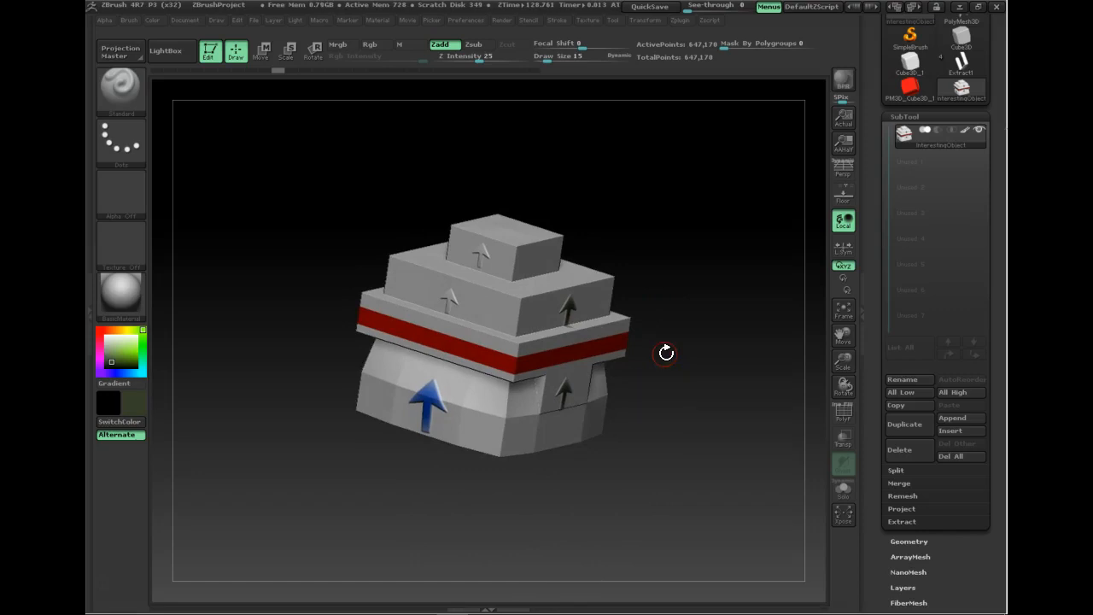
- Switch to Unity and examine the exported files in the Model assets folder, selecting InterestingObject.mtl
{"action": "key", "text": "alt+Tab"}
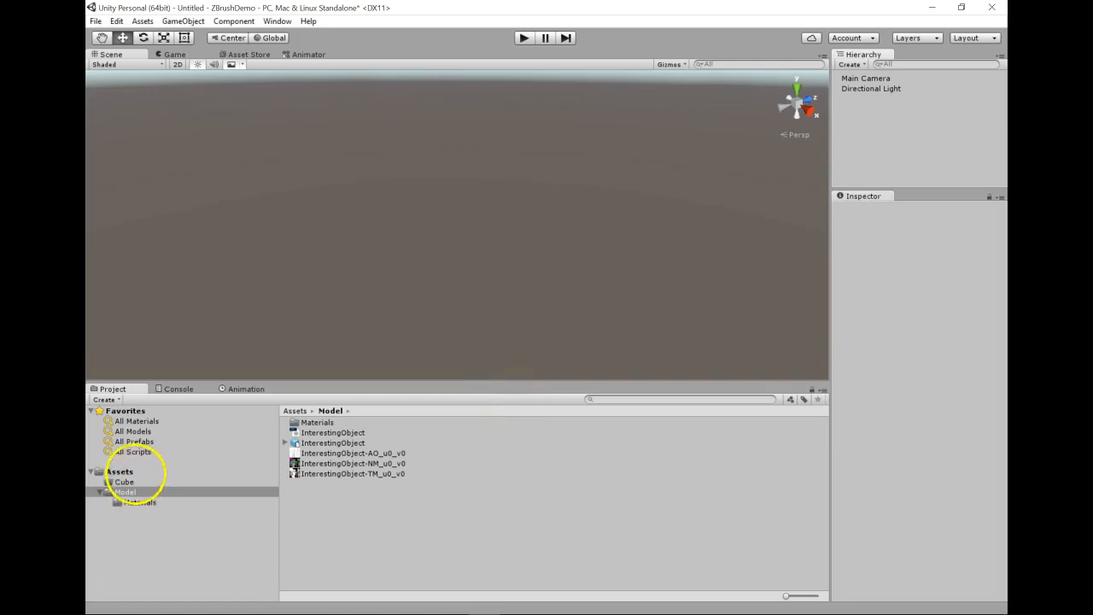
{"action": "left_click", "coordinate": [143, 493]}
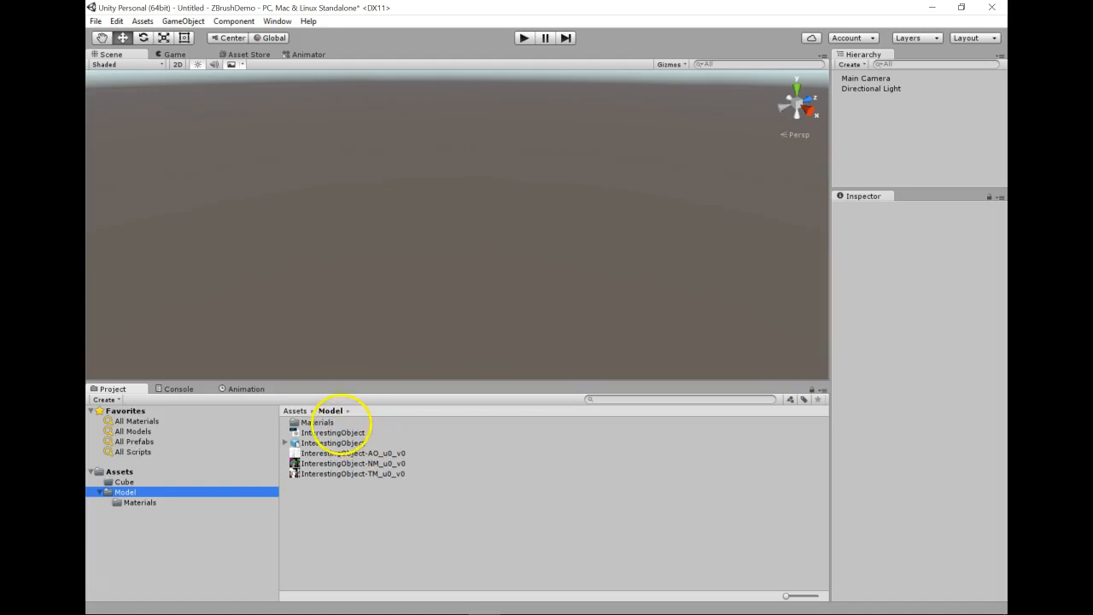
{"action": "left_click", "coordinate": [338, 421]}
{"action": "left_click", "coordinate": [360, 433]}
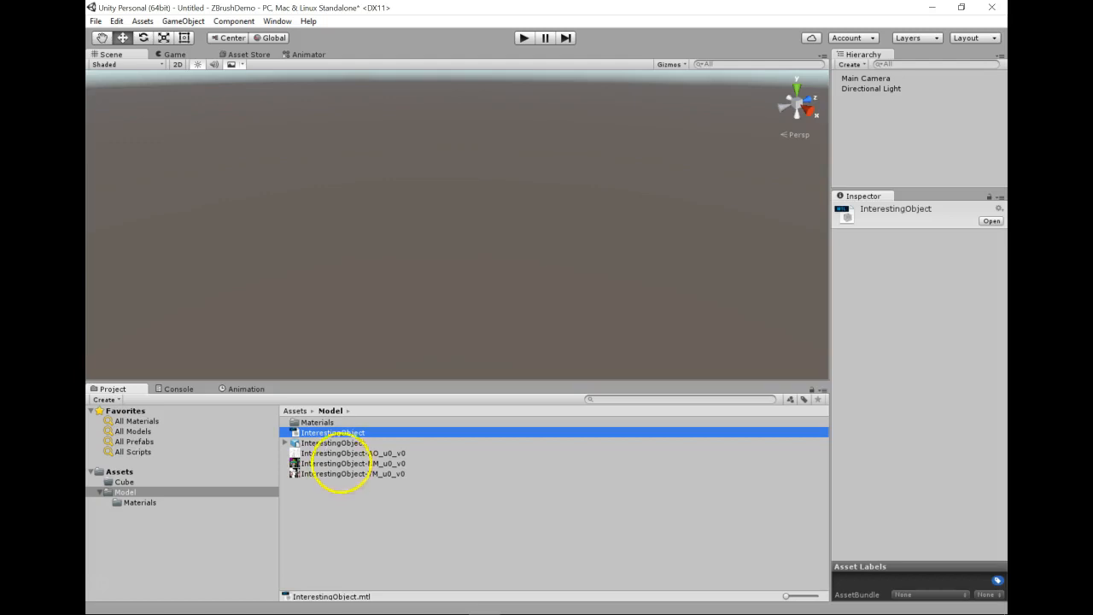
- Examine the imported InterestingObject.OBJ, its sub-assets and import settings, and the ambient occlusion, normal and polypaint texture maps
{"action": "left_click", "coordinate": [346, 444]}
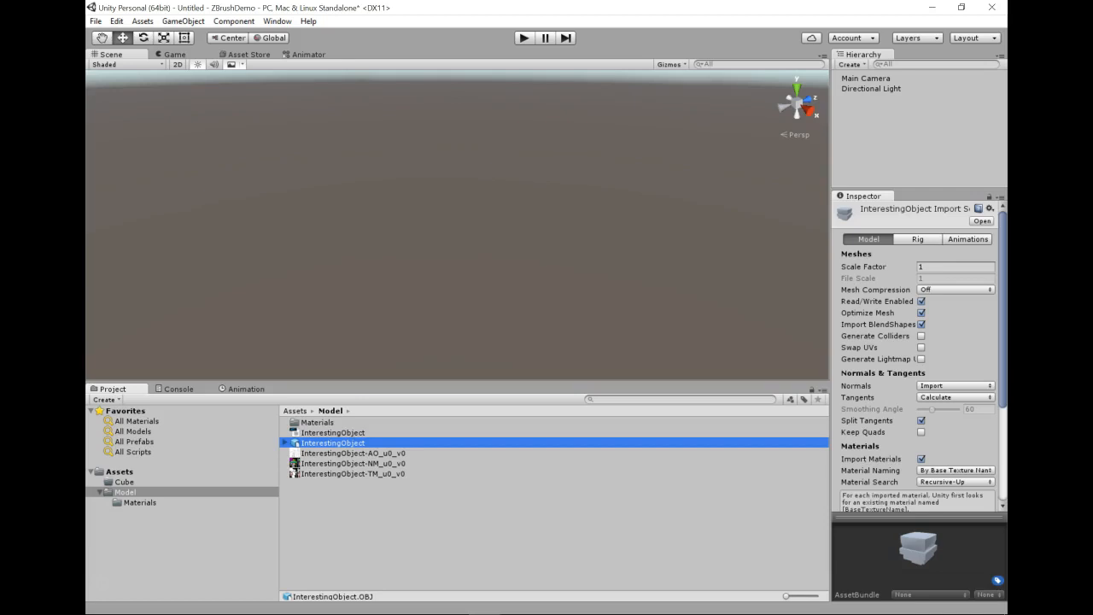
{"action": "left_click", "coordinate": [285, 442]}
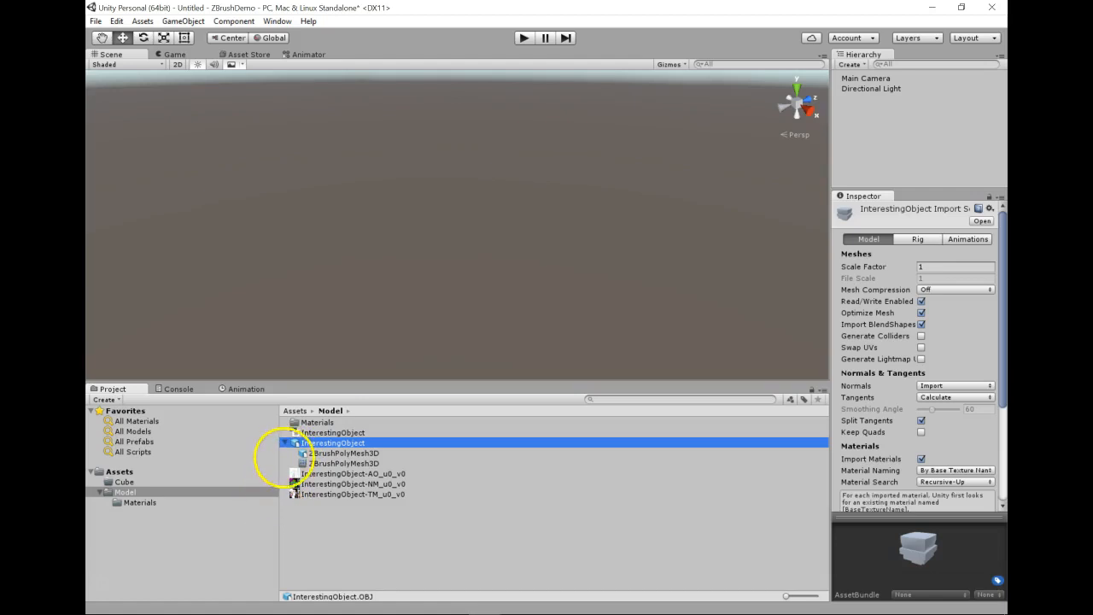
{"action": "left_click", "coordinate": [285, 442]}
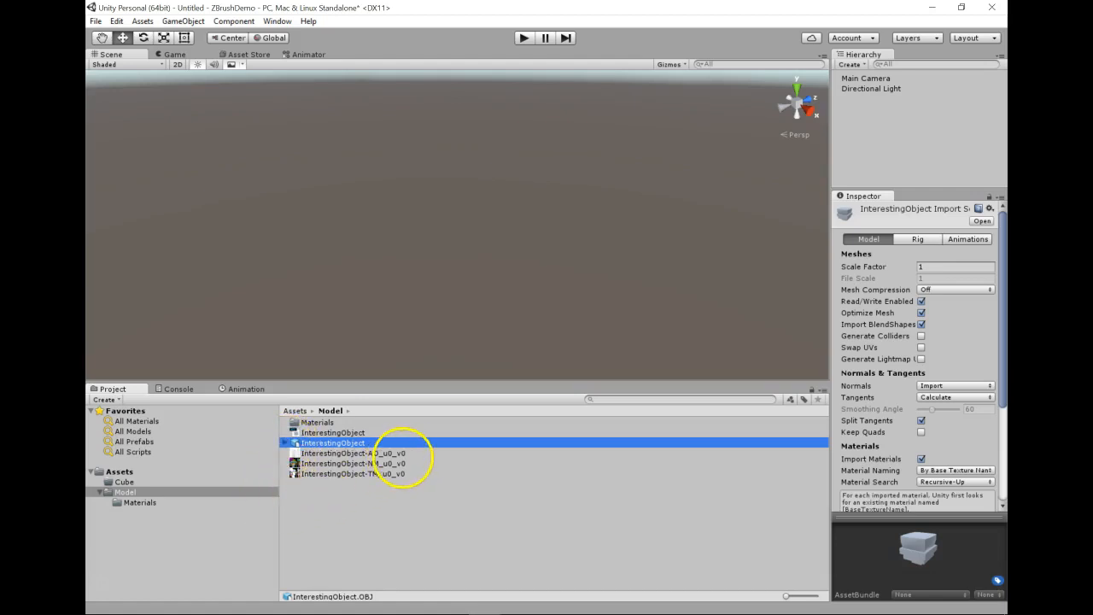
{"action": "left_click", "coordinate": [400, 453]}
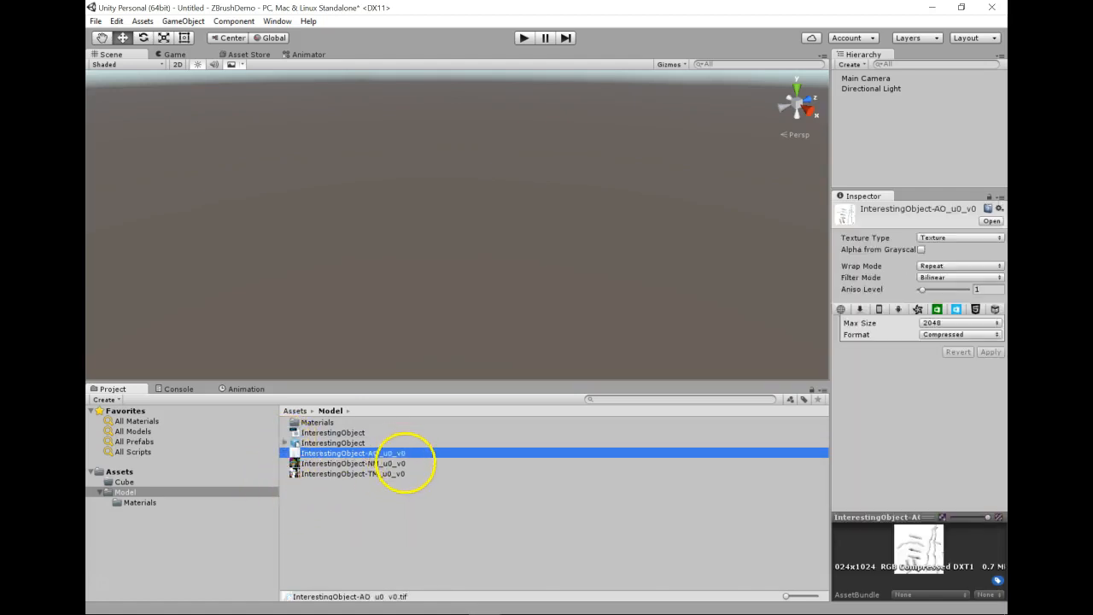
{"action": "left_click", "coordinate": [399, 463]}
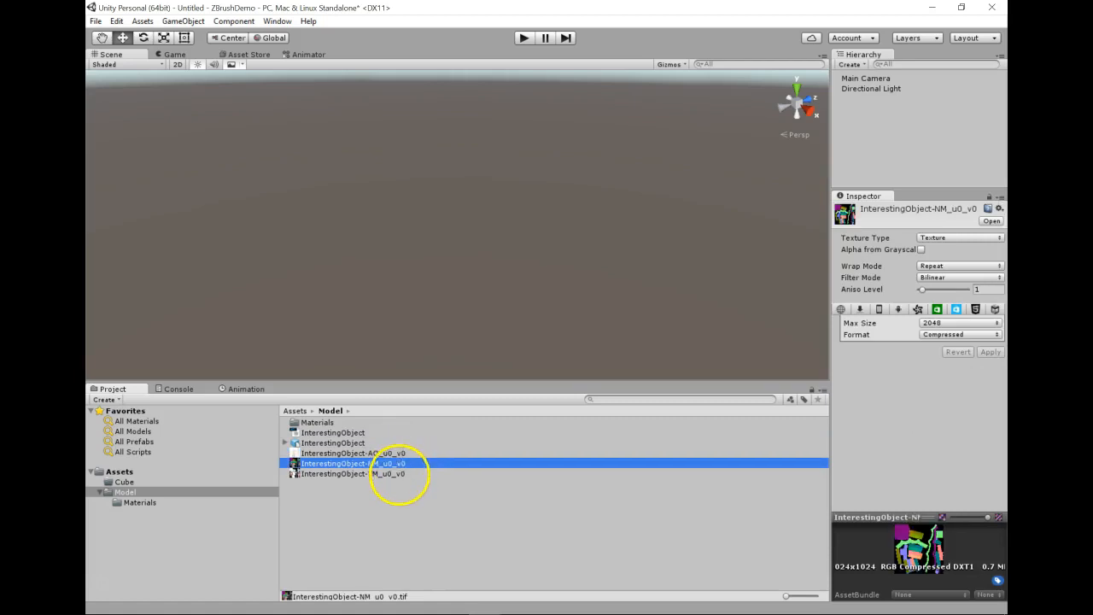
{"action": "left_click", "coordinate": [398, 474]}
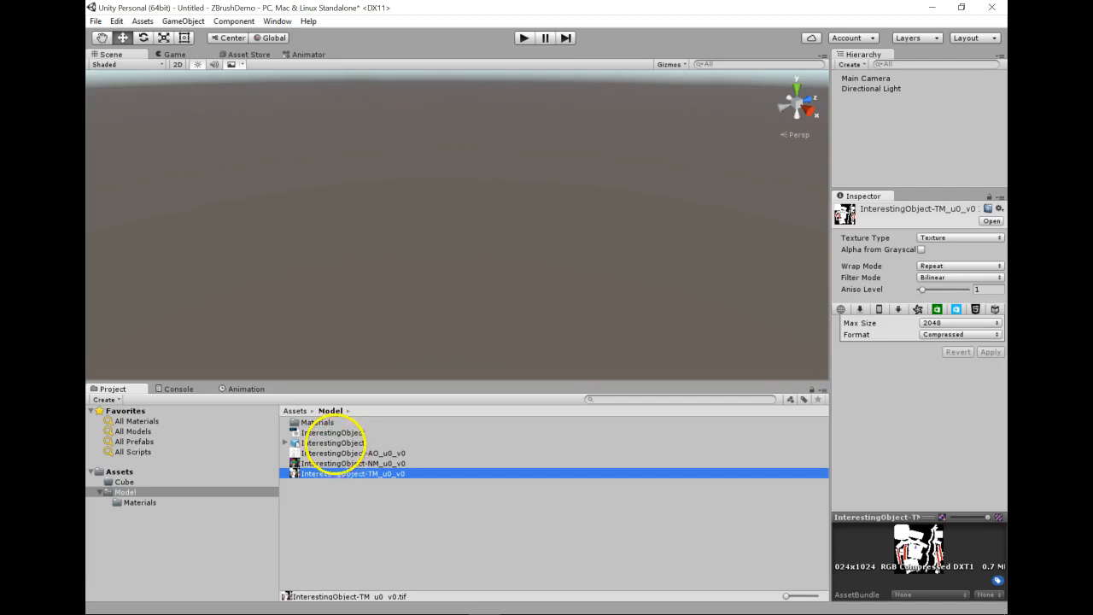
- Place the InterestingObject model in the scene and orbit around to check its orientation
{"action": "left_click", "coordinate": [335, 443]}
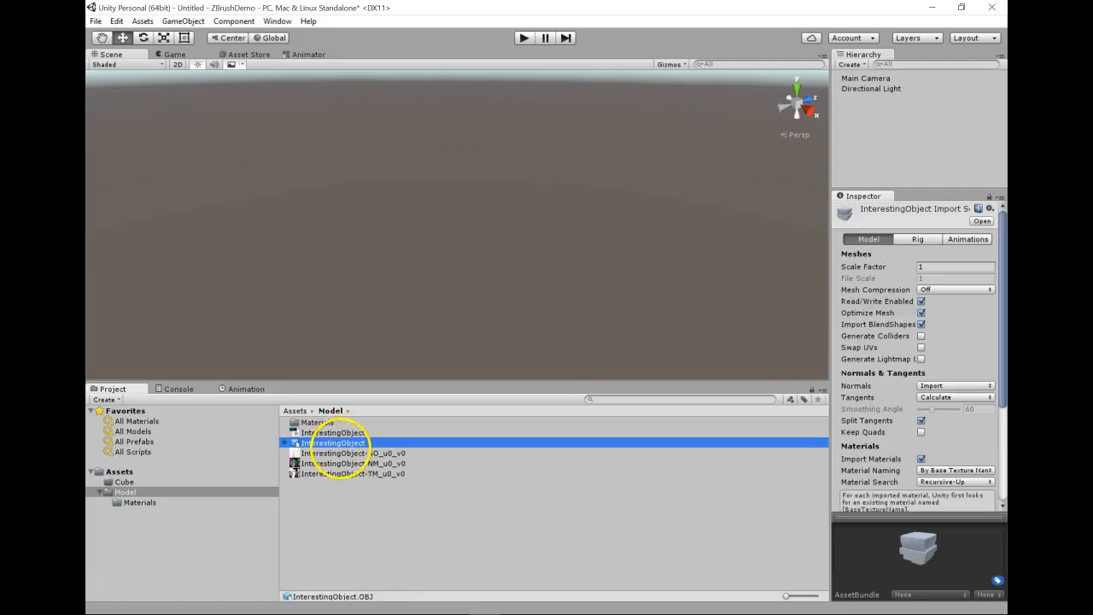
{"action": "left_click_drag", "start_coordinate": [380, 410], "coordinate": [479, 226]}
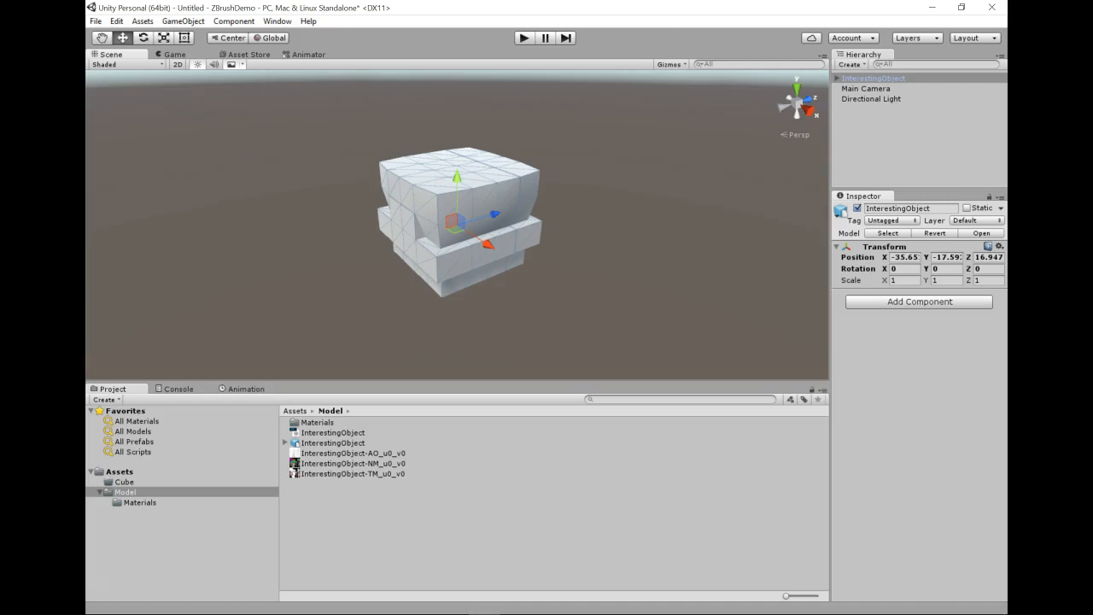
{"action": "key", "text": "alt"}
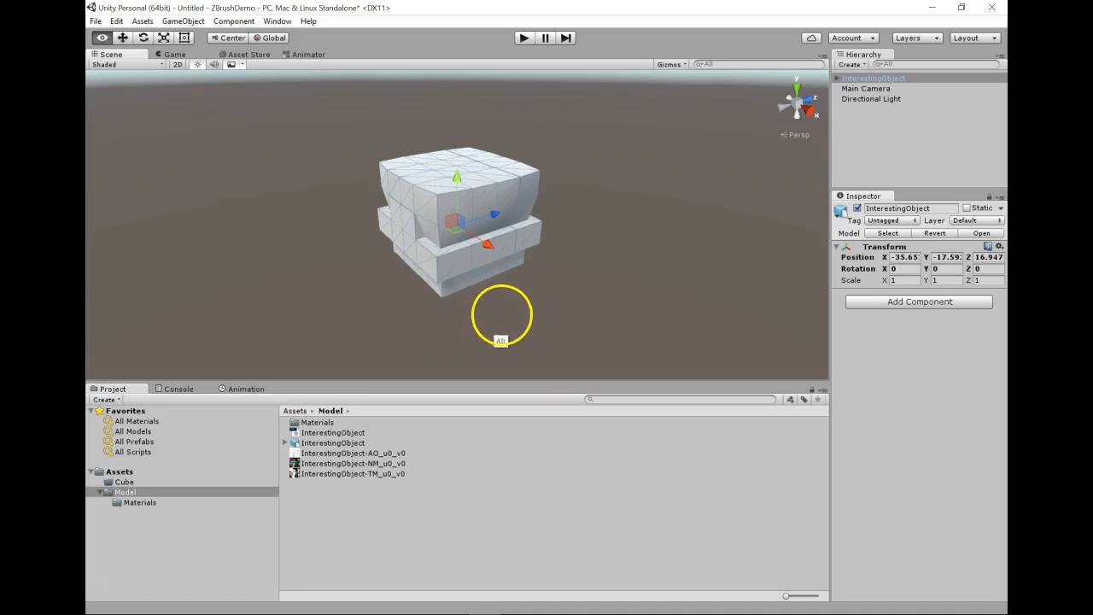
{"action": "left_click_drag", "start_coordinate": [489, 321], "coordinate": [376, 309], "text": "alt"}
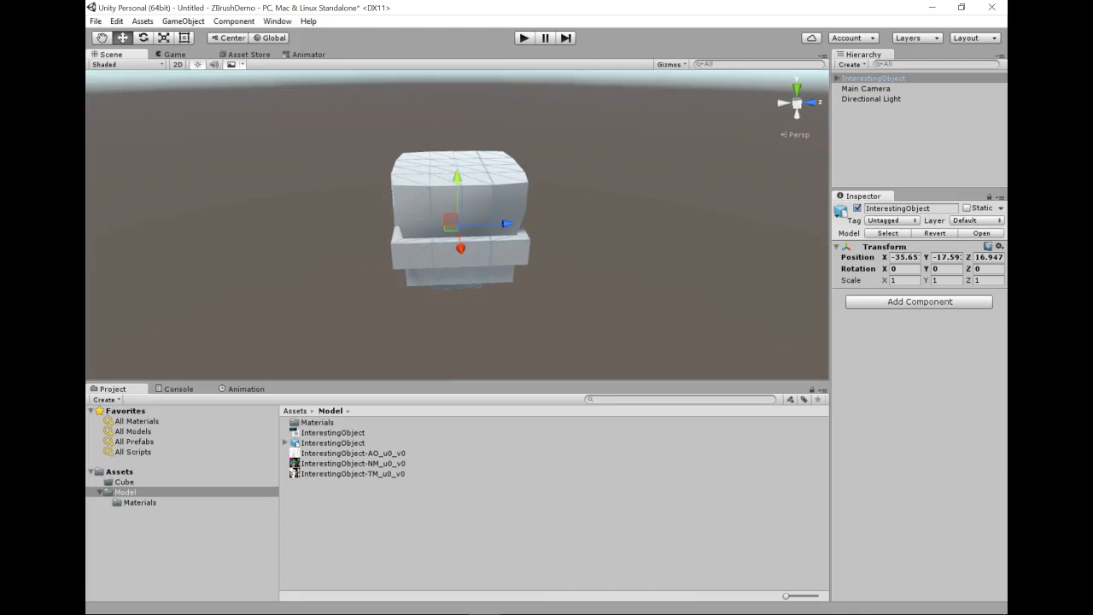
- Delete InterestingObject from the scene, along with the Materials folder and all exported files in the Model assets folder
{"action": "left_click", "coordinate": [912, 78]}
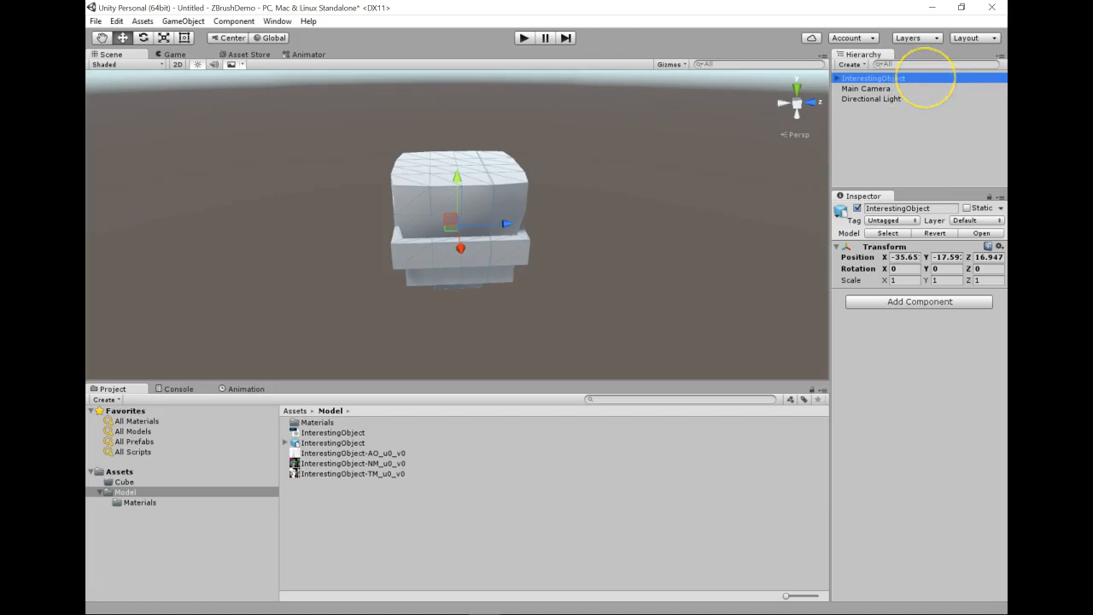
{"action": "key", "text": "Delete"}
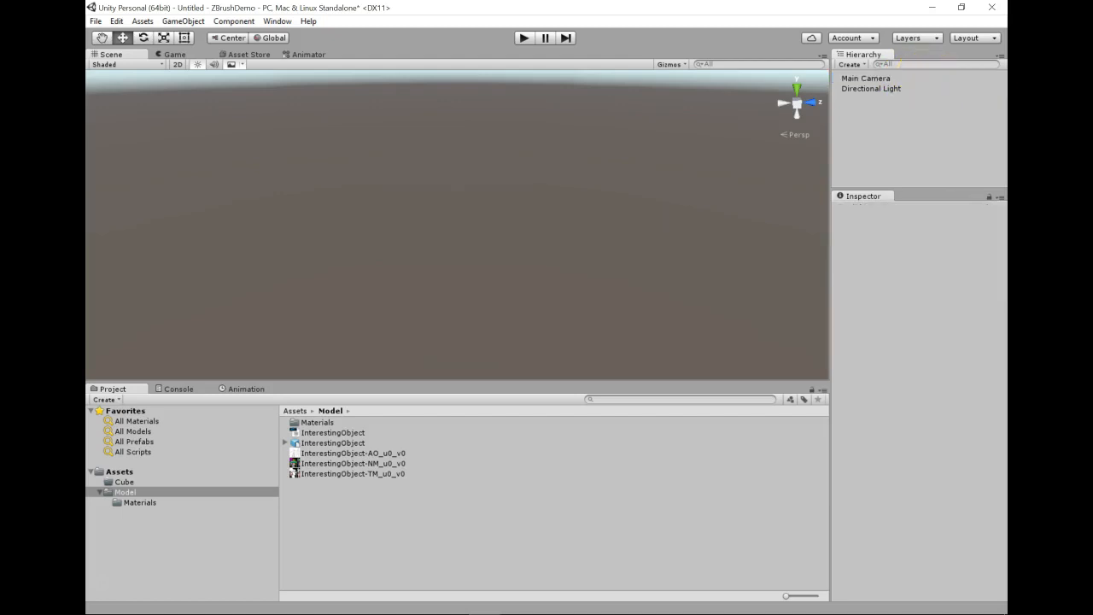
{"action": "left_click", "coordinate": [324, 422]}
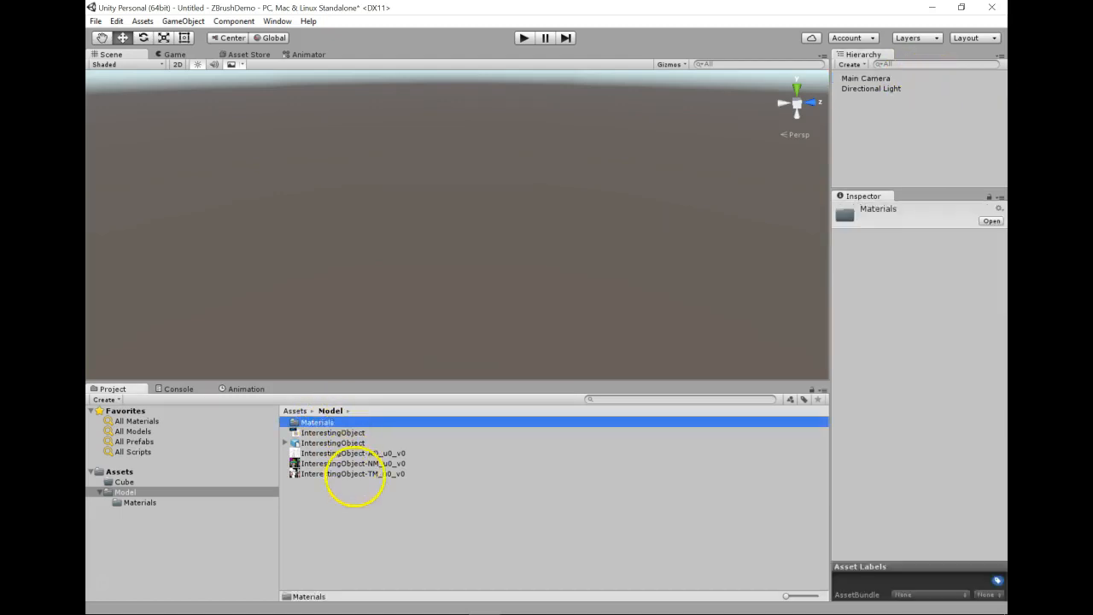
{"action": "left_click", "coordinate": [357, 474], "text": "shift"}
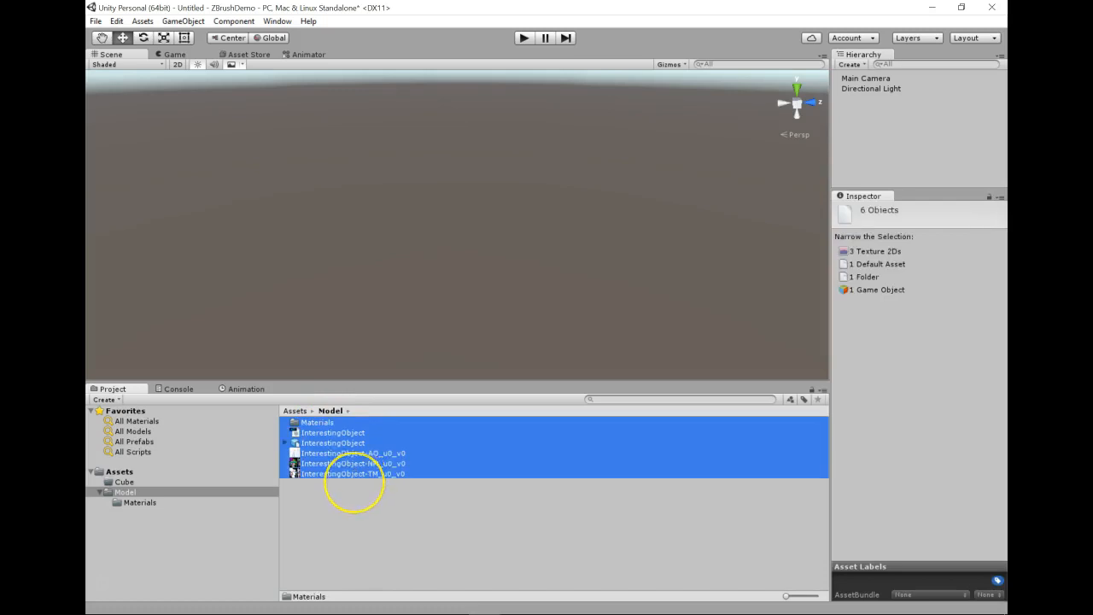
{"action": "key", "text": "Delete"}
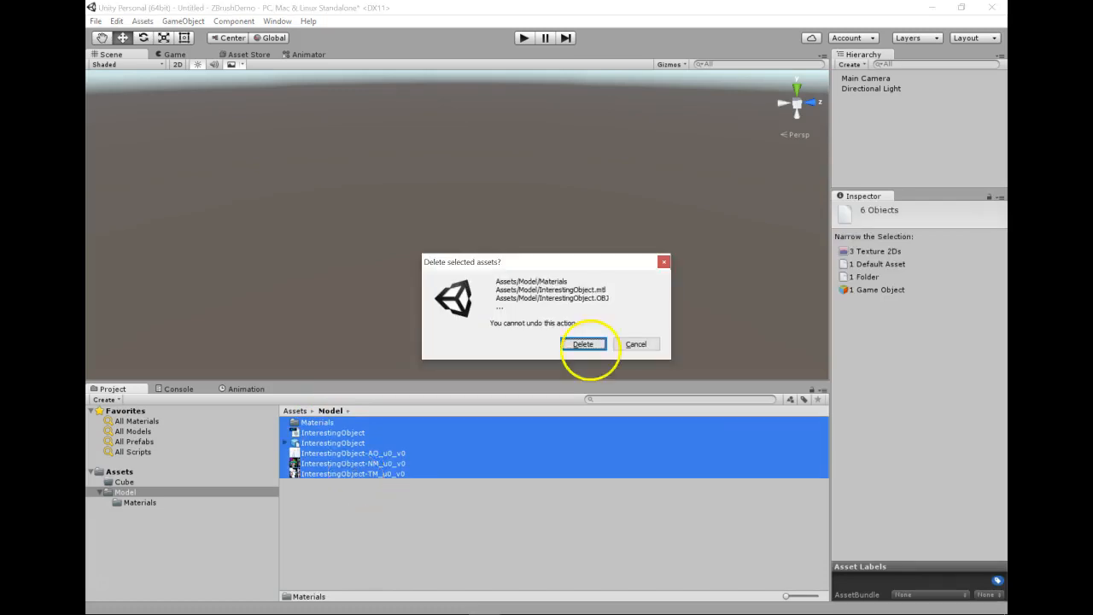
{"action": "left_click", "coordinate": [586, 345]}
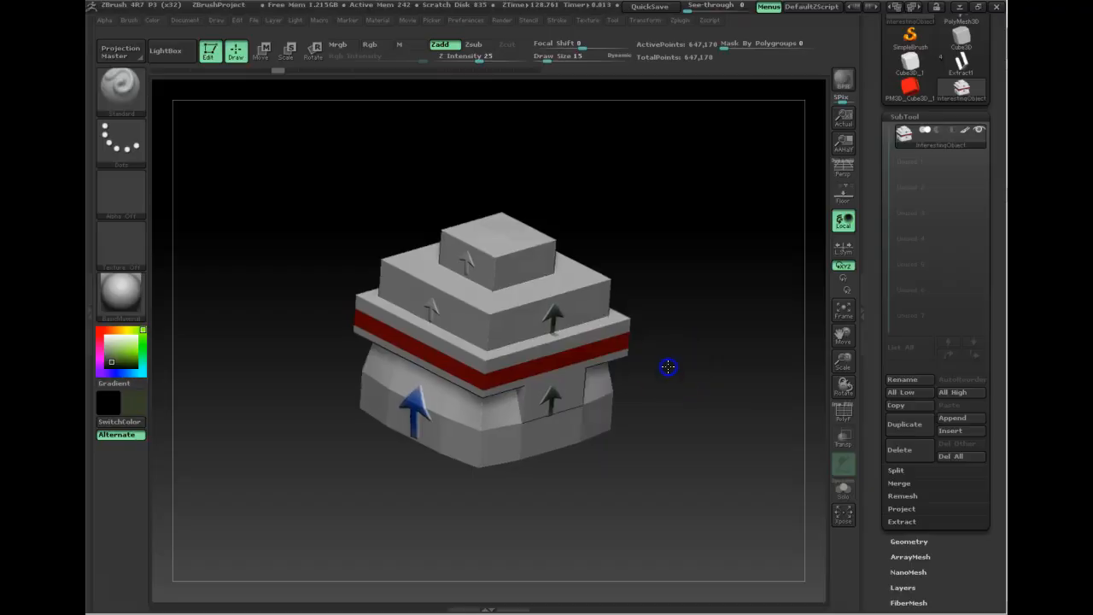
- Switch to ZBrush and examine the Multi Map Exporter's ambient occlusion and mesh export options
{"action": "left_click_drag", "start_coordinate": [666, 367], "coordinate": [621, 301]}
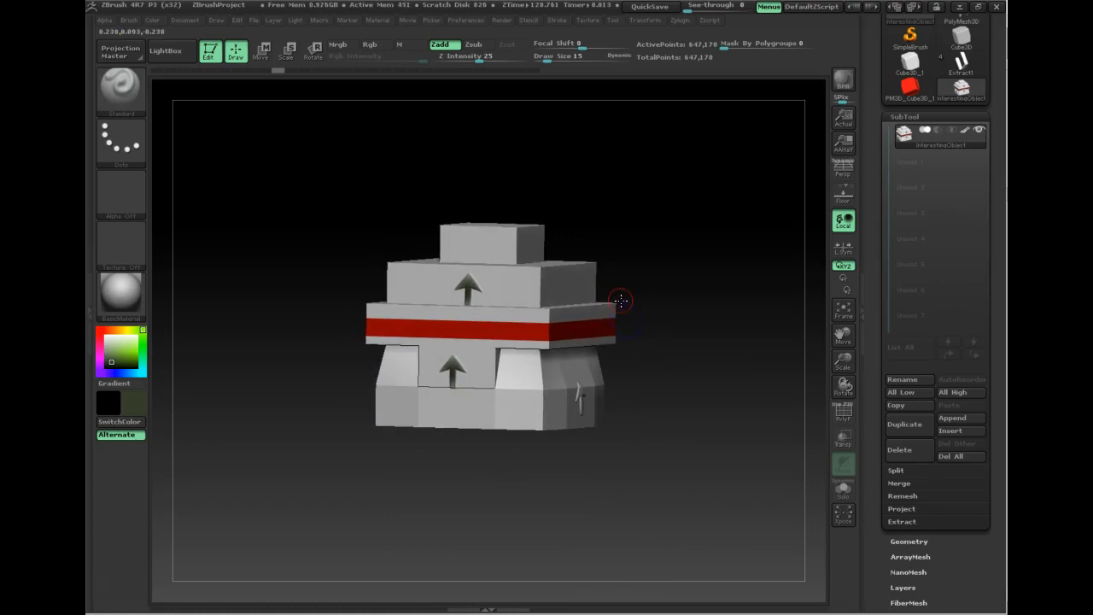
{"action": "left_click", "coordinate": [682, 21]}
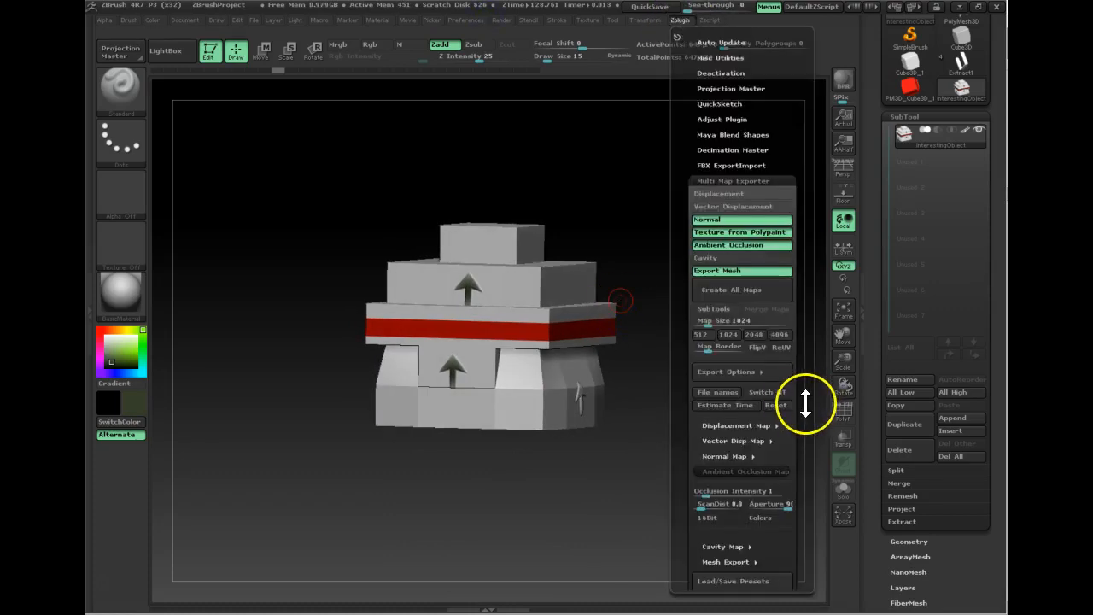
{"action": "left_click_drag", "start_coordinate": [805, 410], "coordinate": [805, 367]}
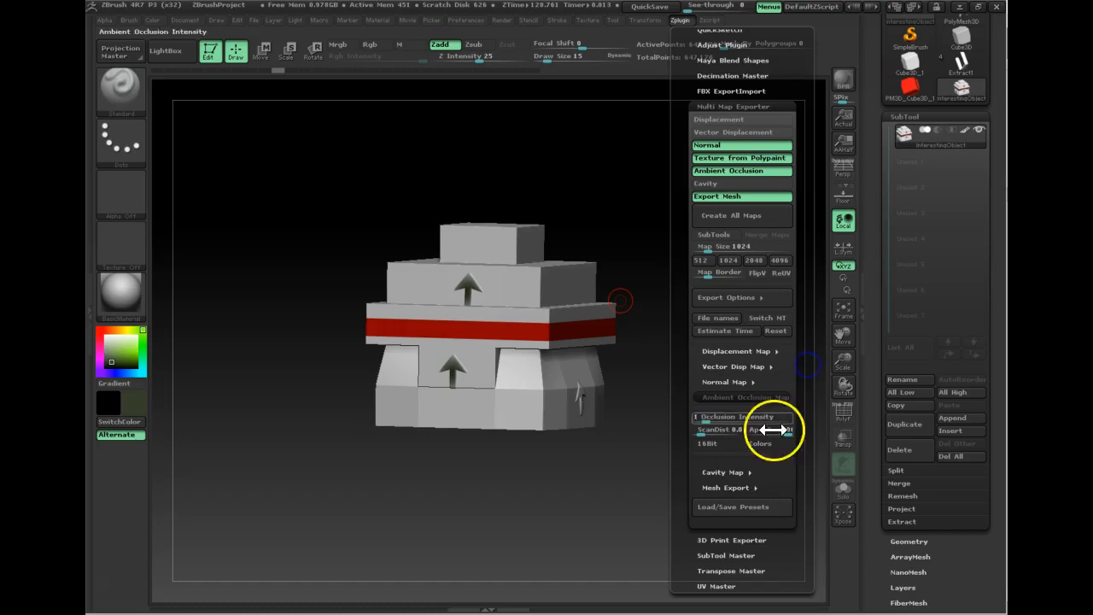
{"action": "left_click", "coordinate": [741, 485]}
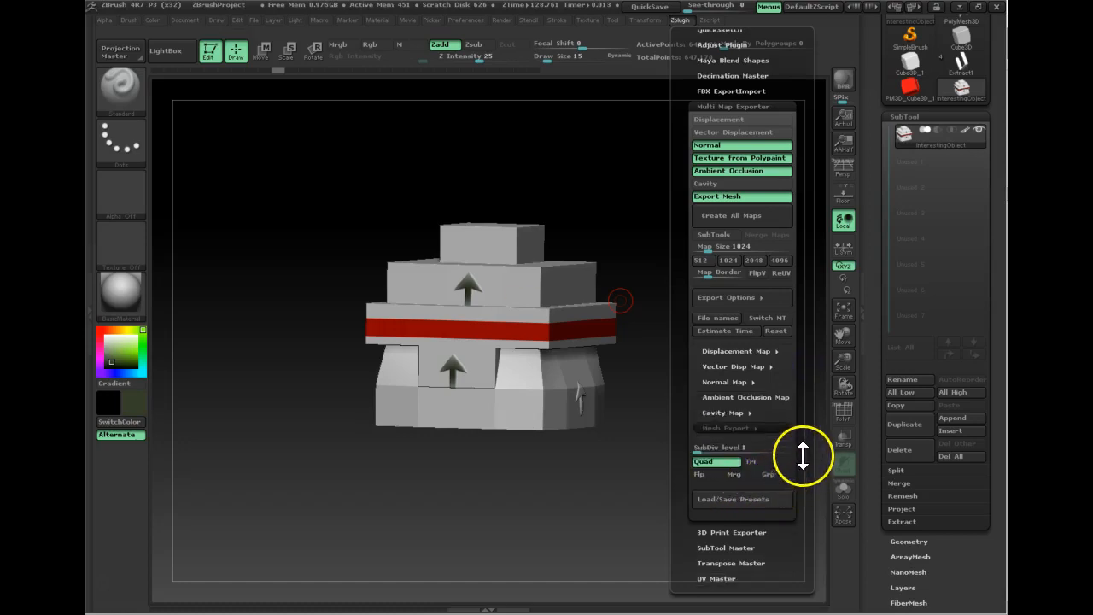
{"action": "left_click_drag", "start_coordinate": [802, 402], "coordinate": [803, 444]}
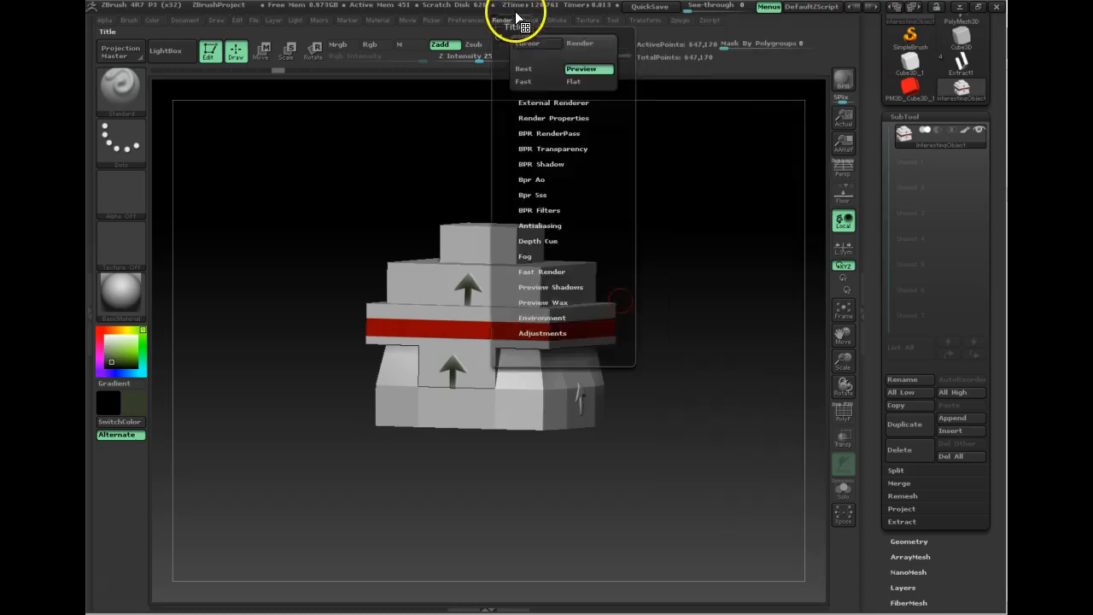
- Turn off the eFlipY and eFlipZ export options in the import/export preferences
{"action": "left_click", "coordinate": [472, 21]}
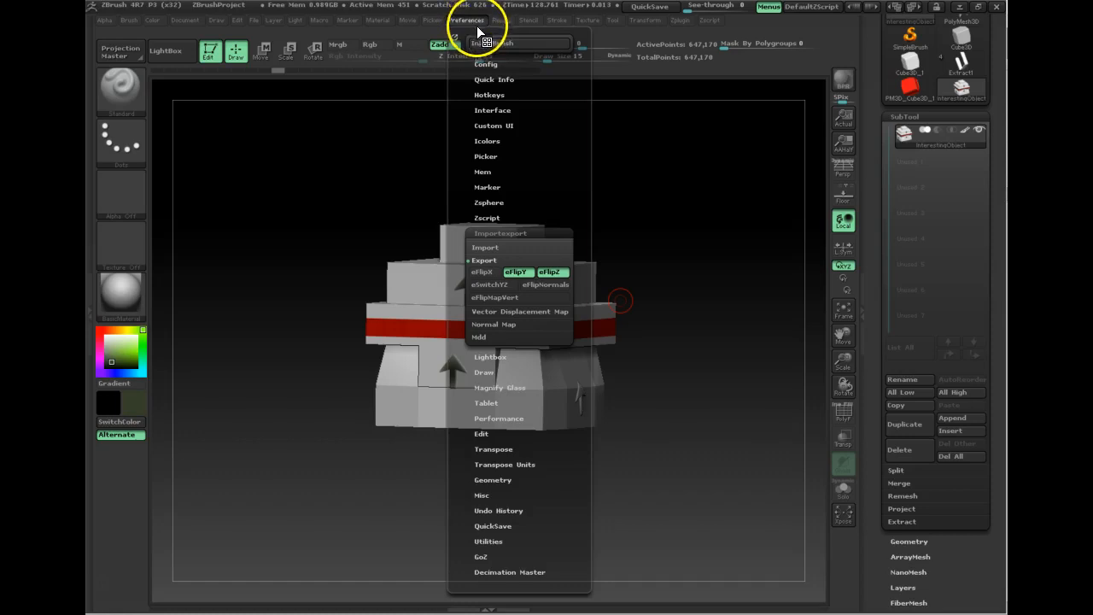
{"action": "left_click", "coordinate": [528, 226]}
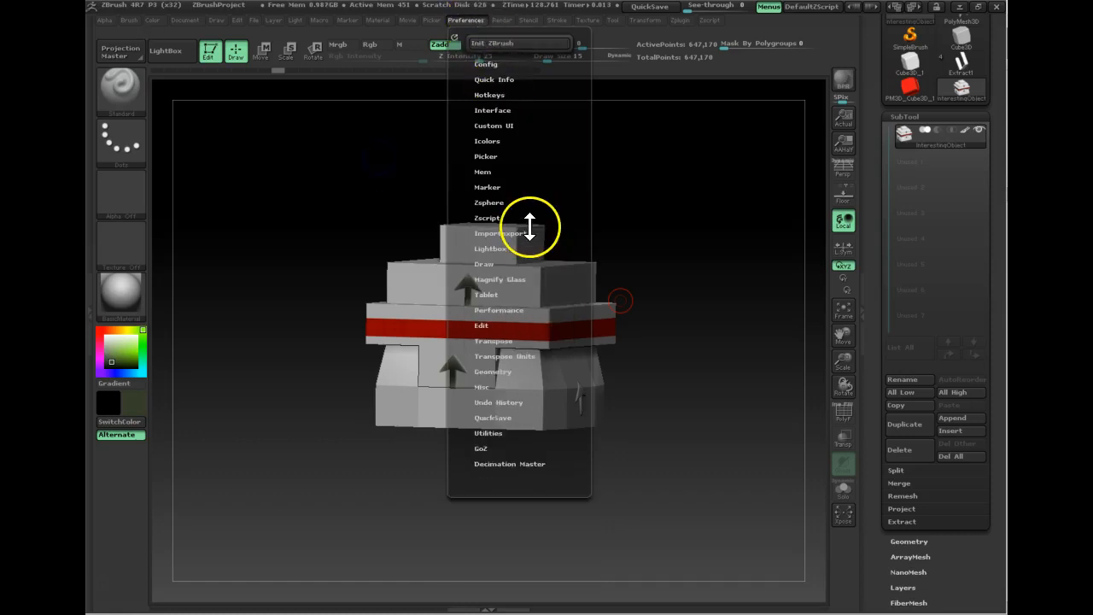
{"action": "left_click", "coordinate": [529, 226]}
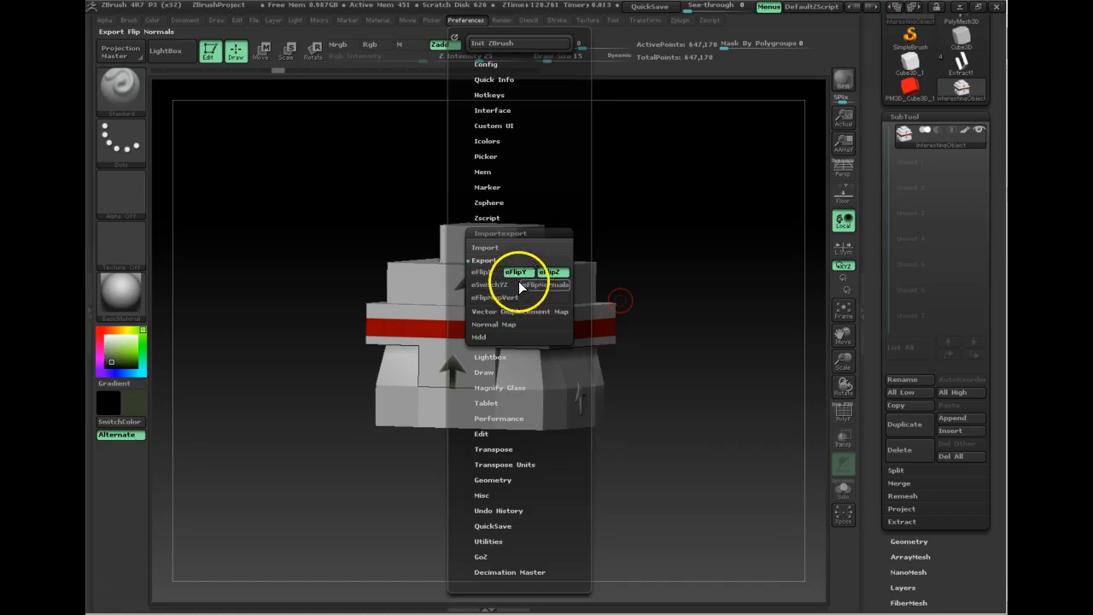
{"action": "left_click", "coordinate": [524, 273]}
{"action": "left_click", "coordinate": [544, 272]}
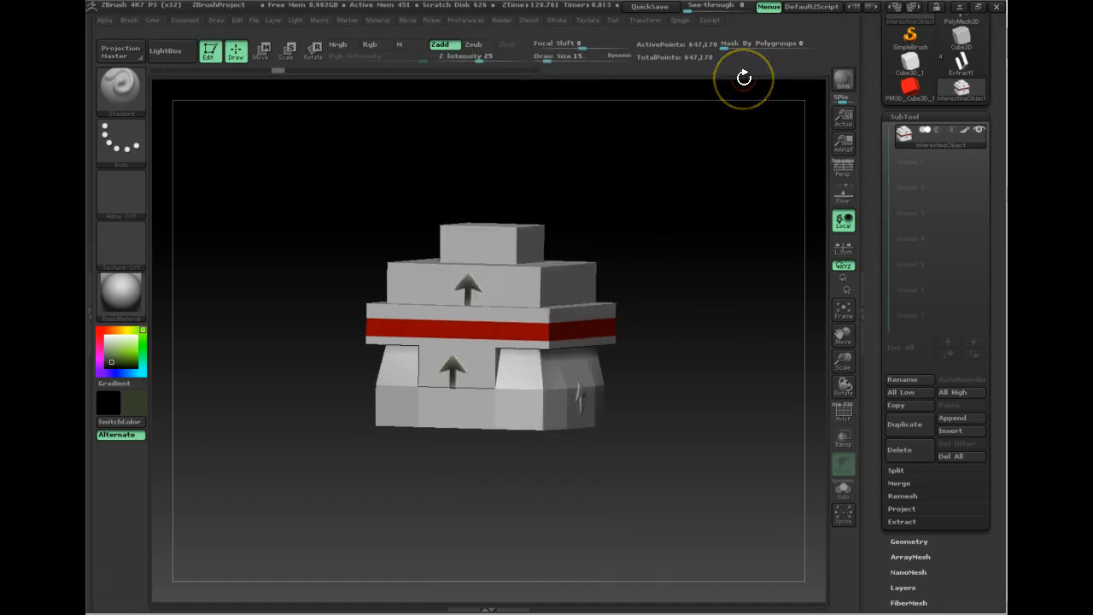
- Re-export the mesh with normal, polypaint texture and ambient occlusion maps using Multi Map Exporter, as InterestingObject.tif in the Assets > Model folder
{"action": "left_click", "coordinate": [681, 20]}
{"action": "left_click", "coordinate": [690, 38]}
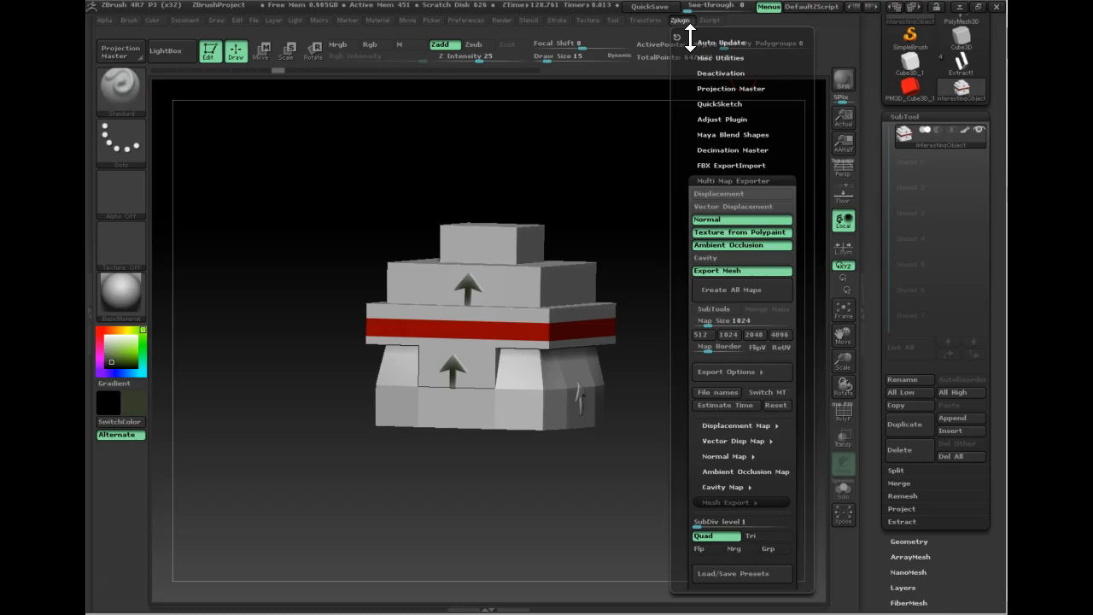
{"action": "left_click", "coordinate": [549, 89]}
{"action": "left_click", "coordinate": [681, 21]}
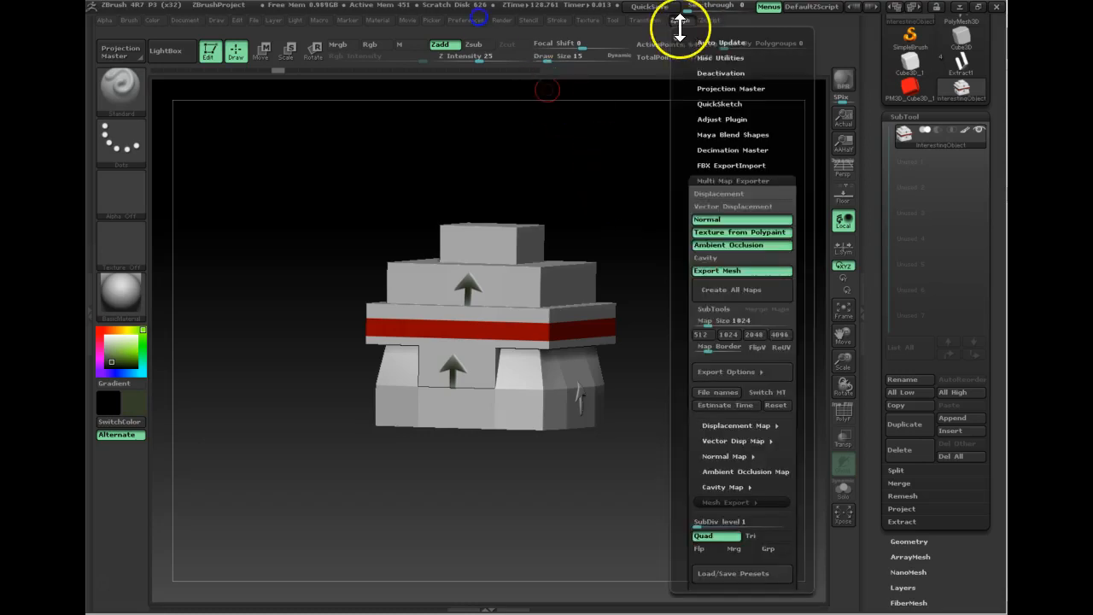
{"action": "left_click", "coordinate": [744, 290]}
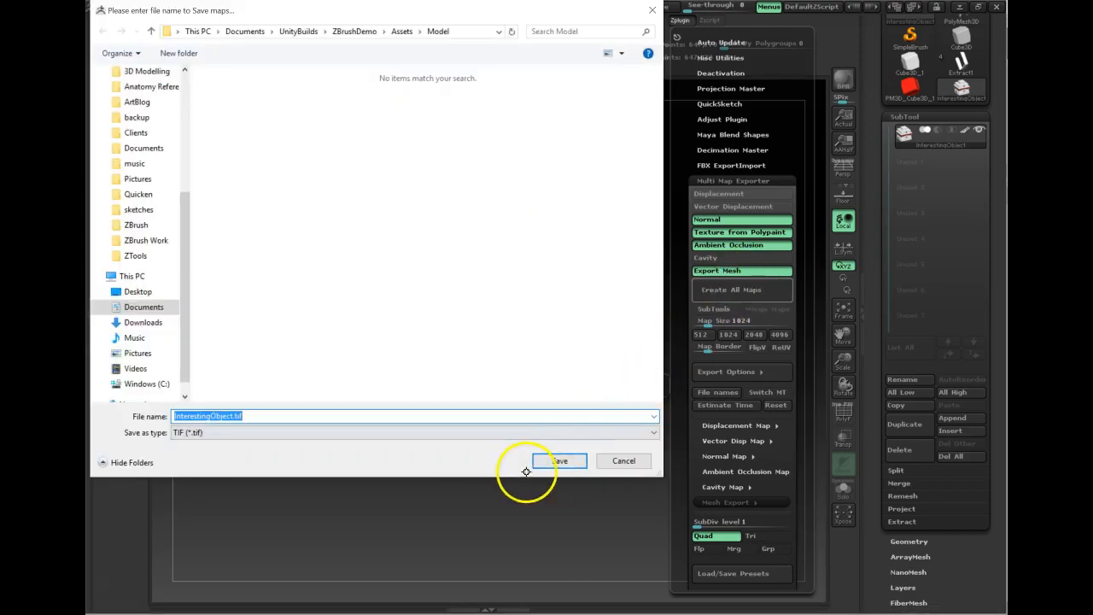
{"action": "left_click", "coordinate": [555, 461]}
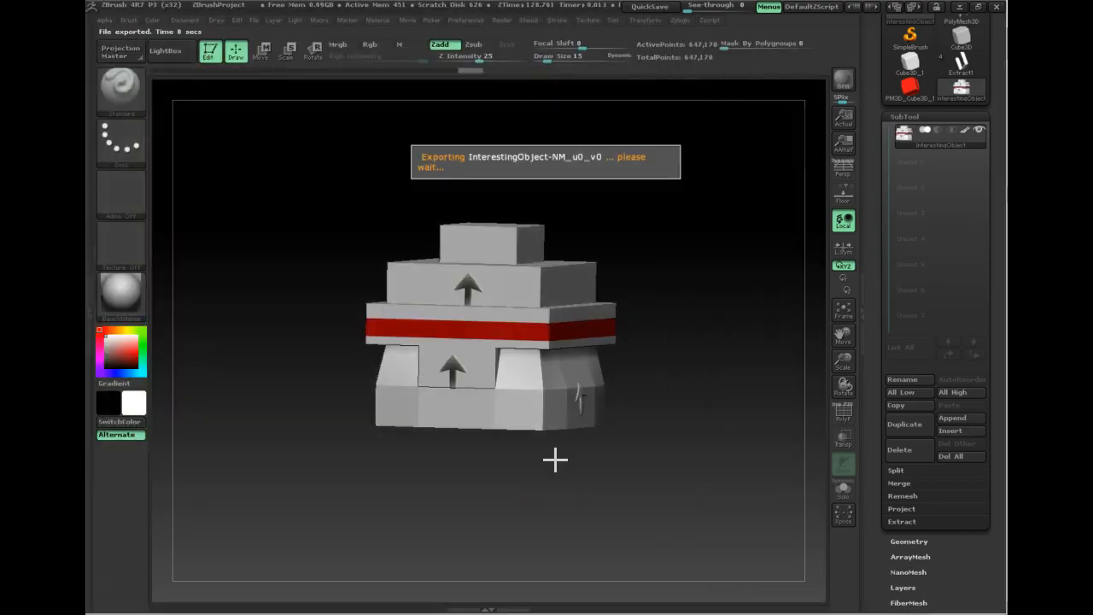
{"action": "left_click", "coordinate": [697, 300]}
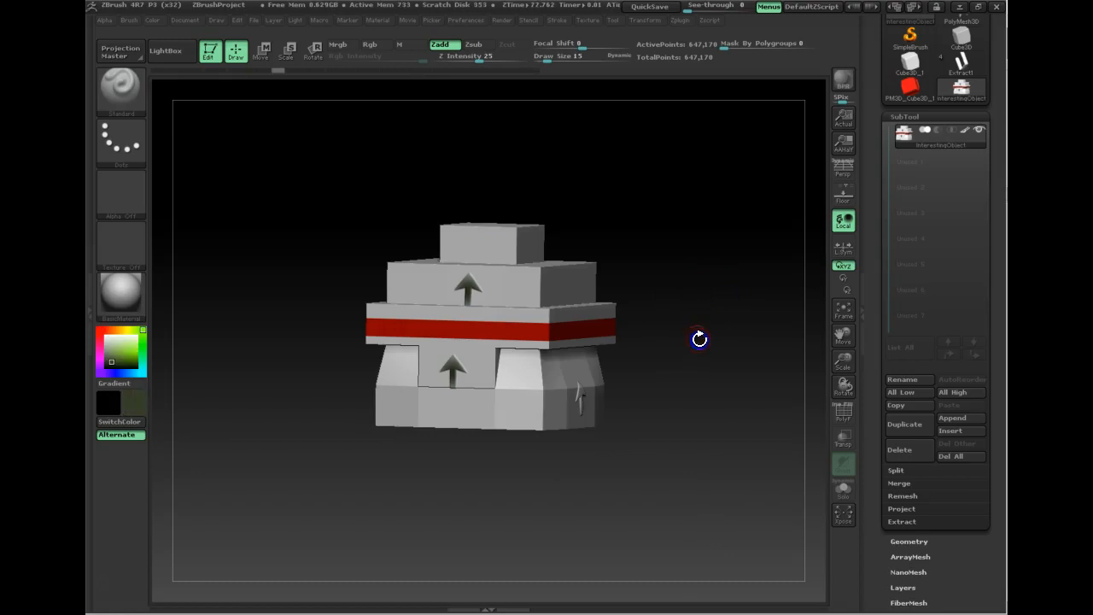
{"action": "mouse_move", "coordinate": [696, 320]}
{"action": "left_mouse_down"}
{"action": "mouse_move", "coordinate": [703, 344]}
{"action": "mouse_move", "coordinate": [686, 351]}
{"action": "mouse_move", "coordinate": [693, 334]}
{"action": "left_mouse_up"}
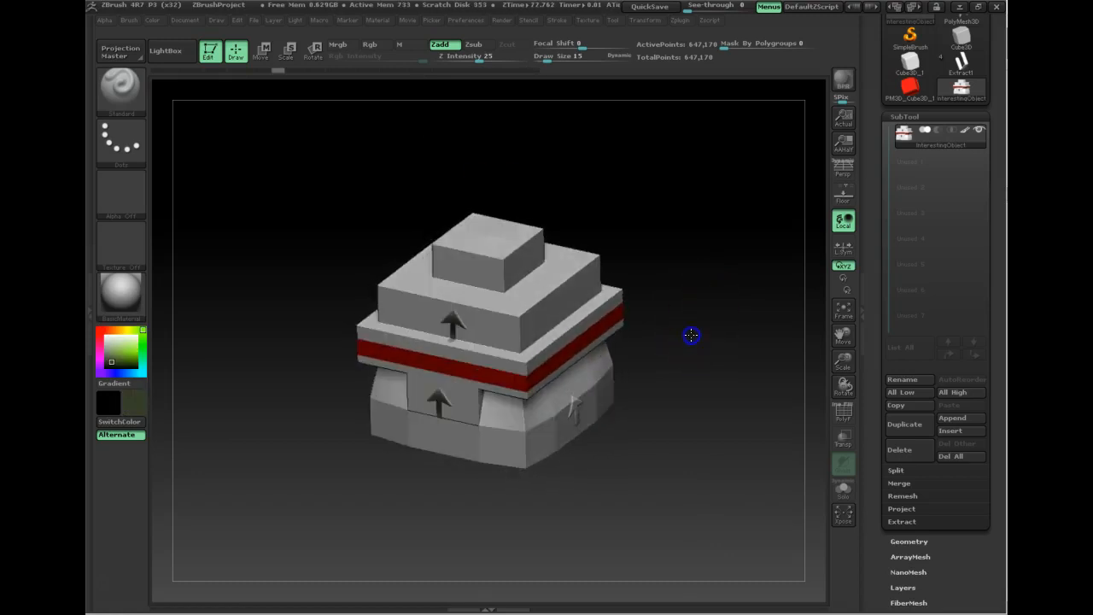
{"action": "left_click", "coordinate": [674, 469]}
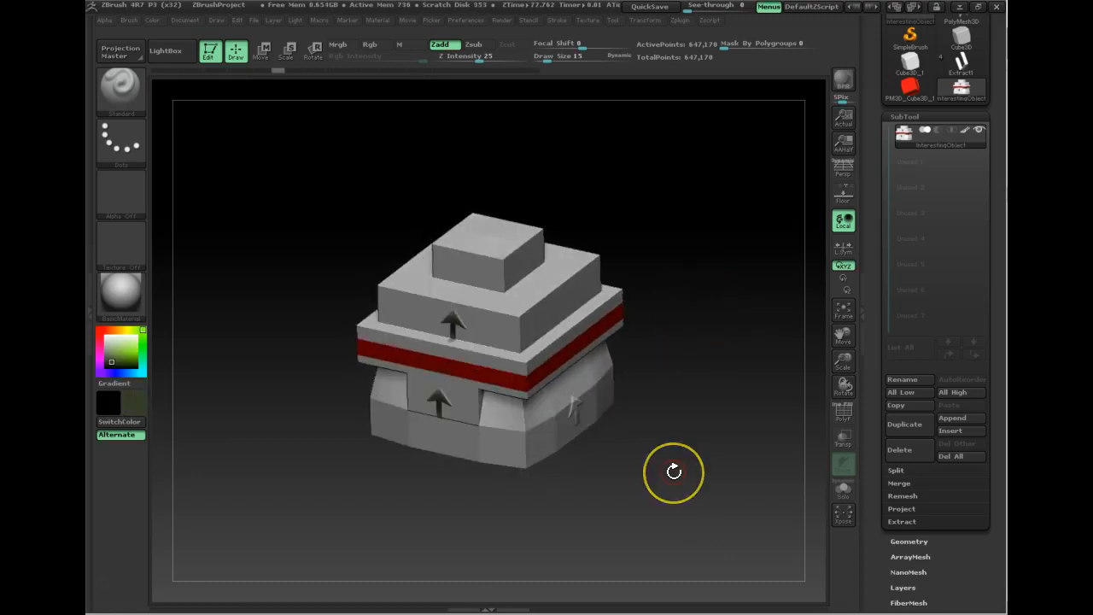
- Switch to Unity, place the re-exported InterestingObject model in the scene and frame it in the view
{"action": "key", "text": "alt+Tab"}
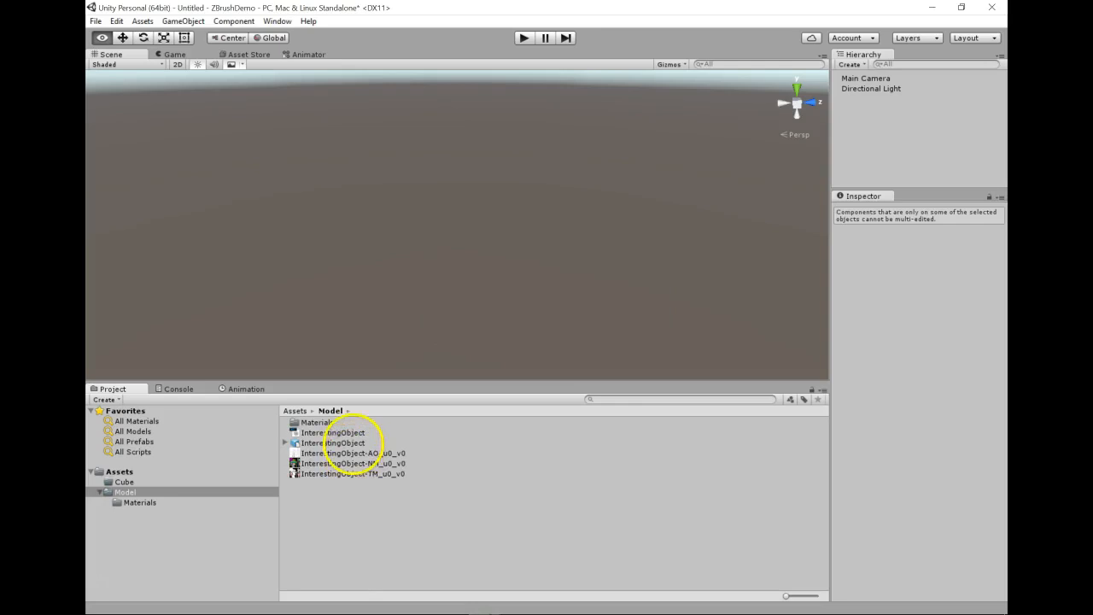
{"action": "left_click", "coordinate": [346, 442]}
{"action": "left_click_drag", "start_coordinate": [351, 442], "coordinate": [522, 229]}
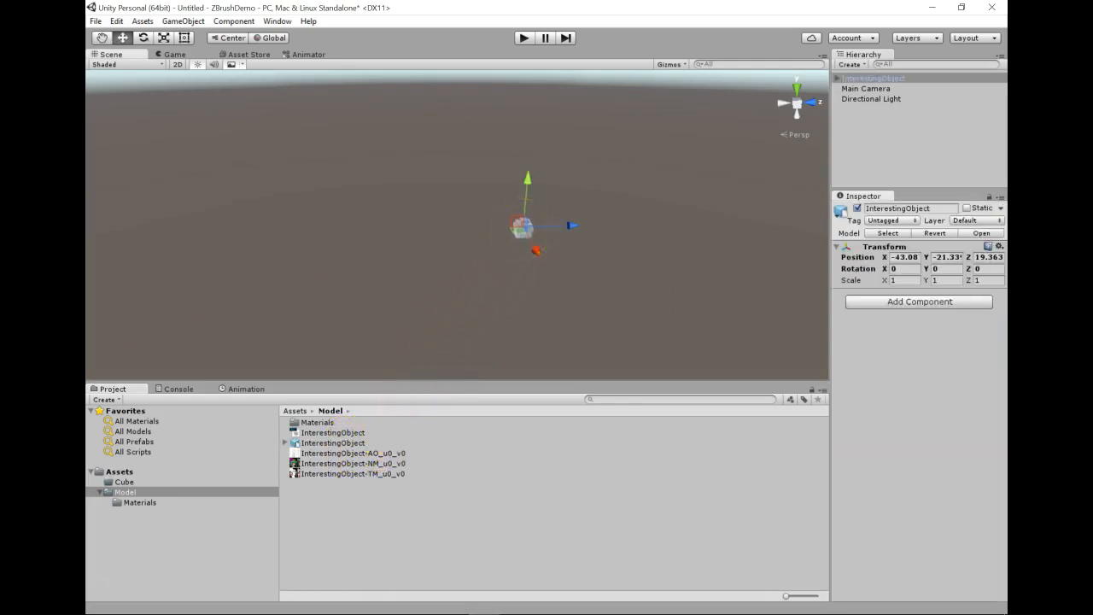
{"action": "key", "text": "f"}
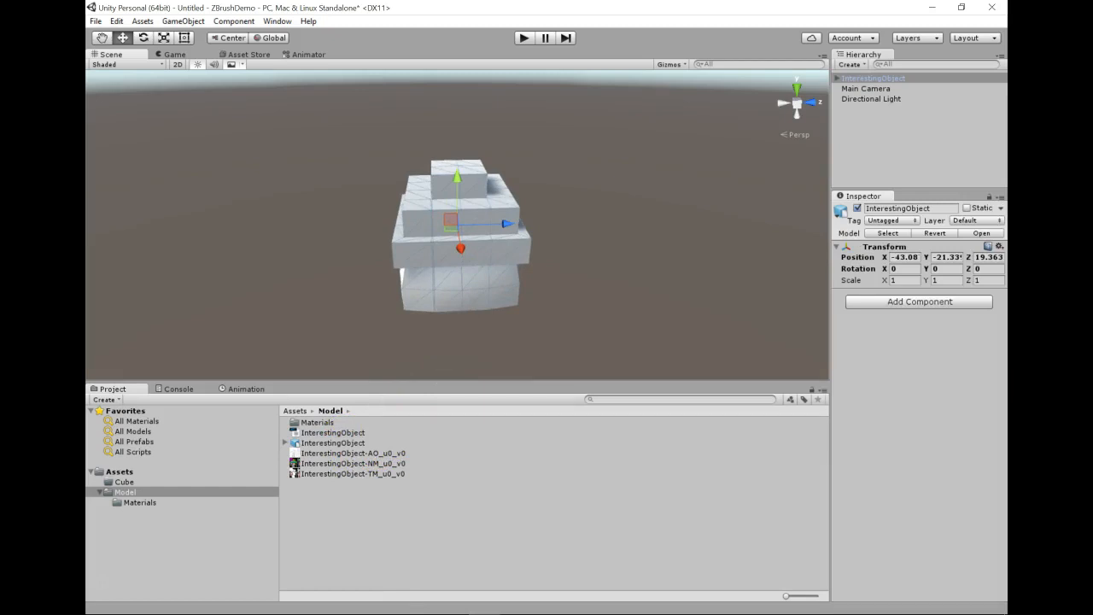
- Assign the InterestingObject-TM_u0_v0 texture as the albedo of the ZBrushPolyMesh3D material and inspect the model from several sides
{"action": "mouse_move", "coordinate": [564, 283]}
{"action": "left_mouse_down", "text": "alt"}
{"action": "mouse_move", "coordinate": [246, 264]}
{"action": "mouse_move", "coordinate": [524, 295]}
{"action": "mouse_move", "coordinate": [734, 227]}
{"action": "mouse_move", "coordinate": [761, 166]}
{"action": "mouse_move", "coordinate": [727, 163]}
{"action": "mouse_move", "coordinate": [523, 300]}
{"action": "mouse_move", "coordinate": [422, 295]}
{"action": "mouse_move", "coordinate": [752, 247]}
{"action": "mouse_move", "coordinate": [641, 276]}
{"action": "mouse_move", "coordinate": [730, 298]}
{"action": "mouse_move", "coordinate": [552, 322]}
{"action": "mouse_move", "coordinate": [576, 293]}
{"action": "left_mouse_up", "text": "alt"}
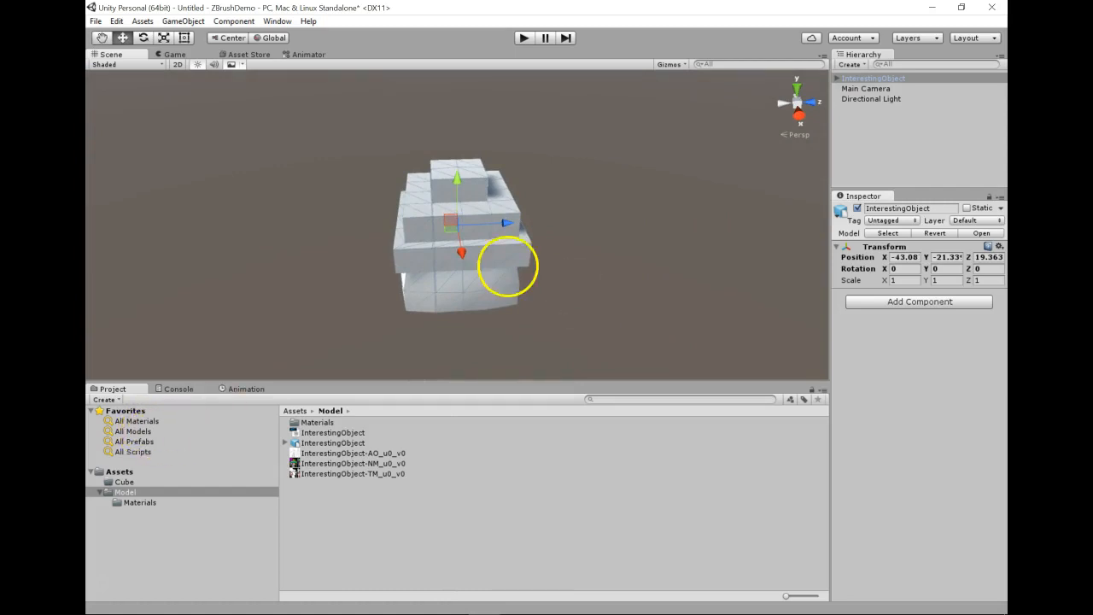
{"action": "left_click", "coordinate": [837, 78]}
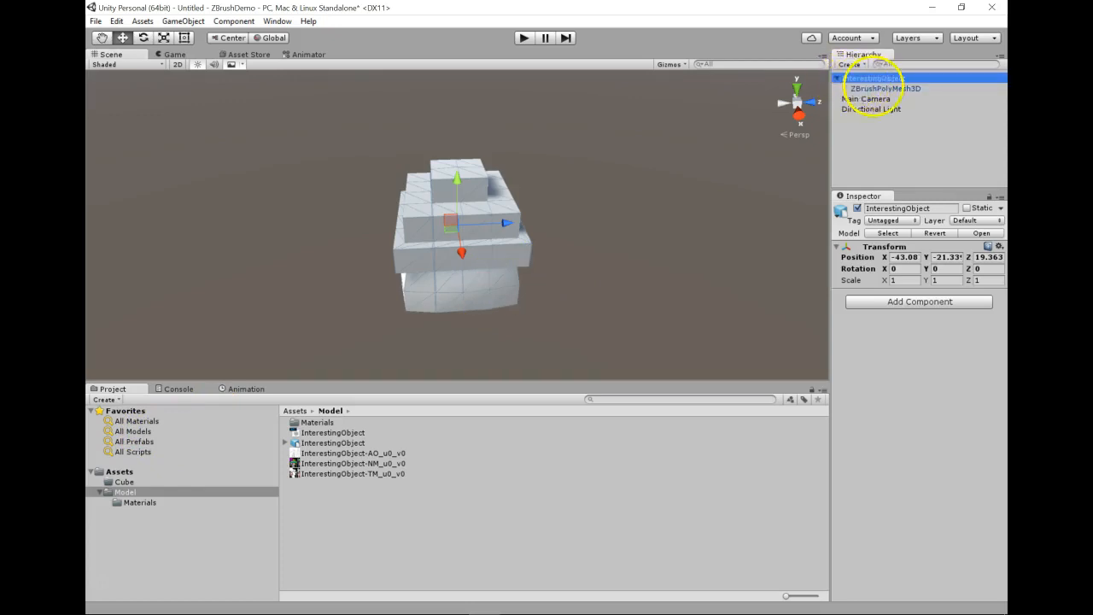
{"action": "left_click", "coordinate": [881, 88]}
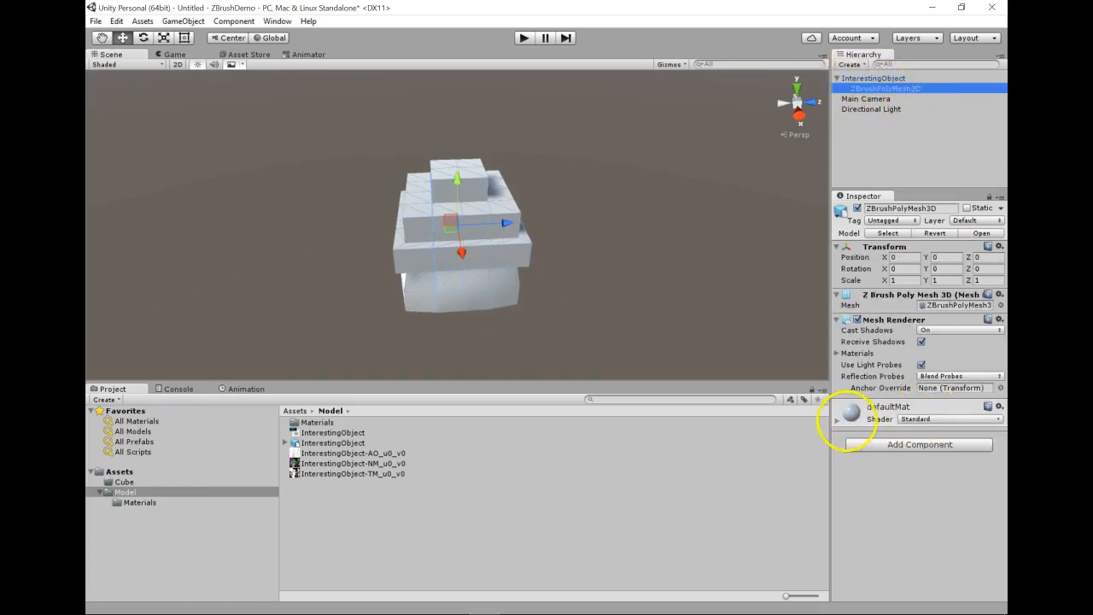
{"action": "left_click", "coordinate": [836, 419]}
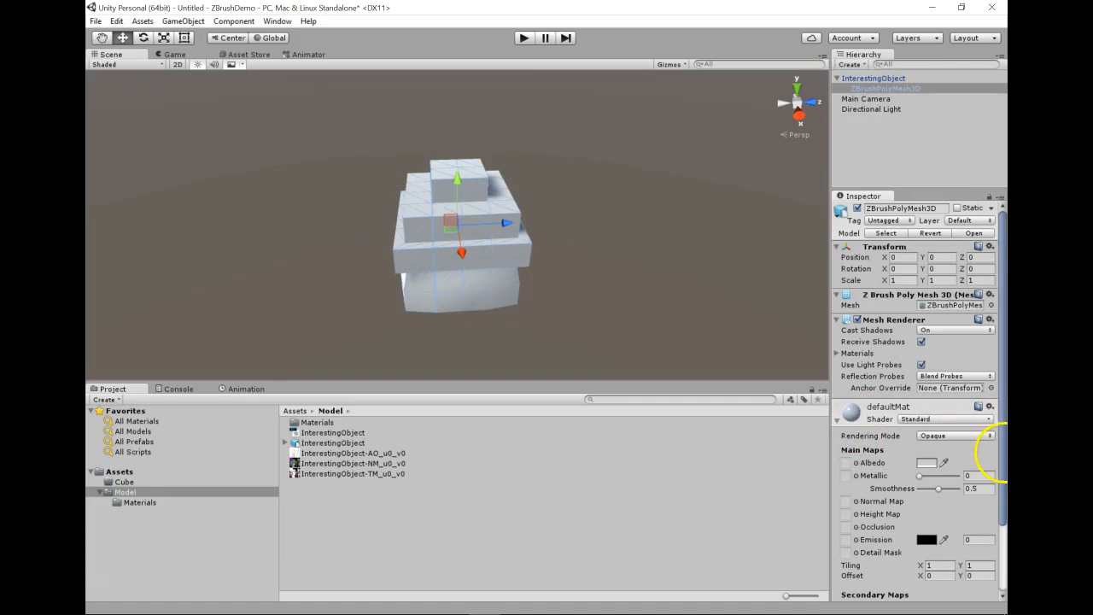
{"action": "scroll", "coordinate": [982, 462], "scroll_direction": "down", "scroll_amount": 5}
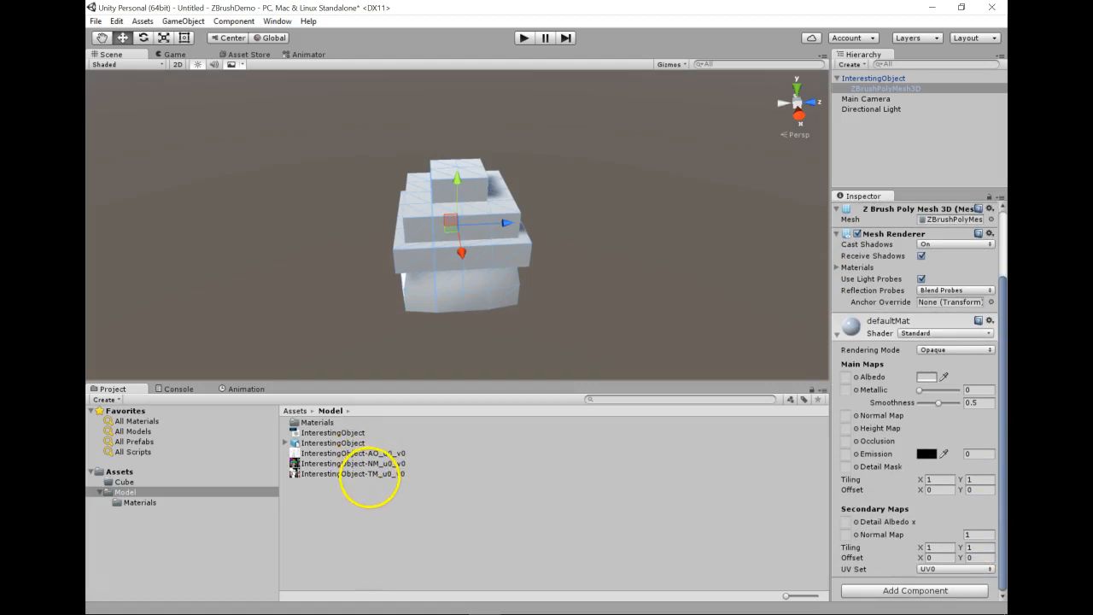
{"action": "left_click", "coordinate": [370, 474]}
{"action": "left_click_drag", "start_coordinate": [449, 481], "coordinate": [846, 378]}
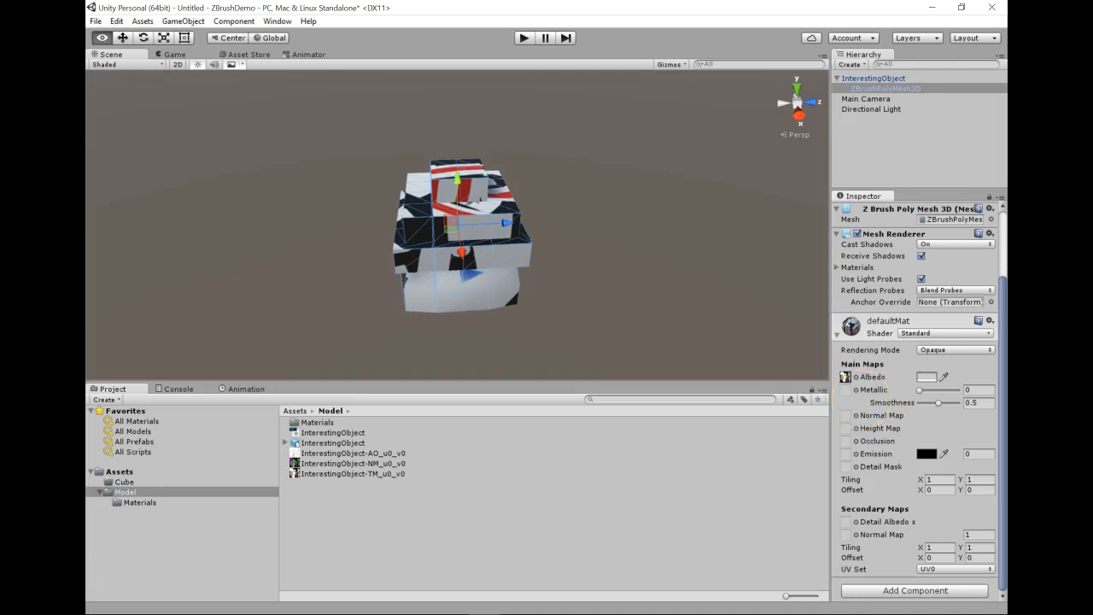
{"action": "left_click_drag", "start_coordinate": [558, 293], "coordinate": [364, 303], "text": "alt"}
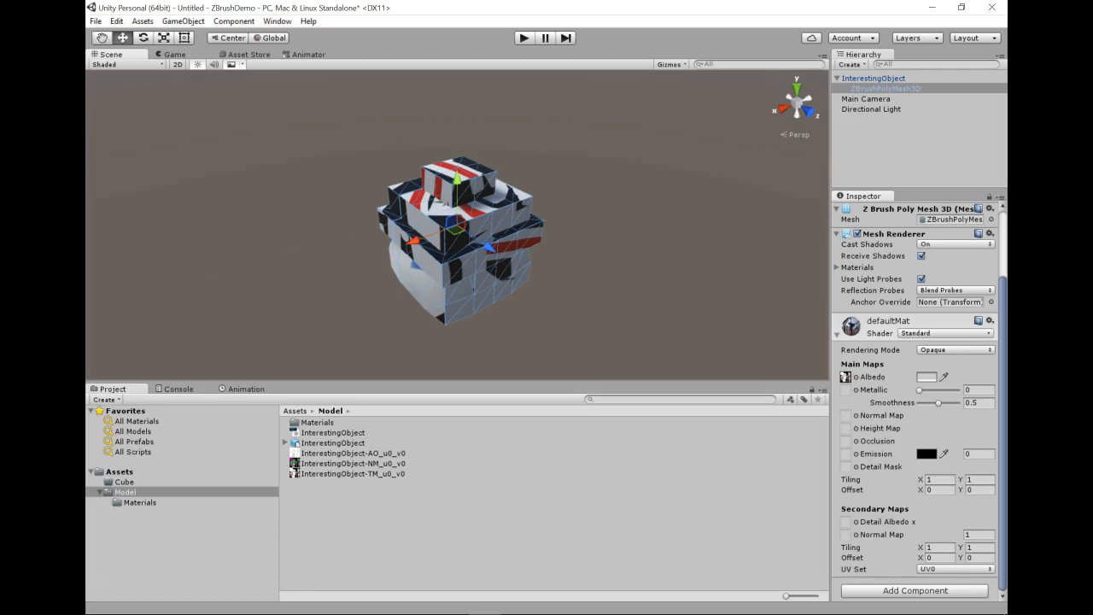
- Delete InterestingObject from the scene and remove all assets from the Model folder, including its Materials subfolder
{"action": "left_click", "coordinate": [921, 78]}
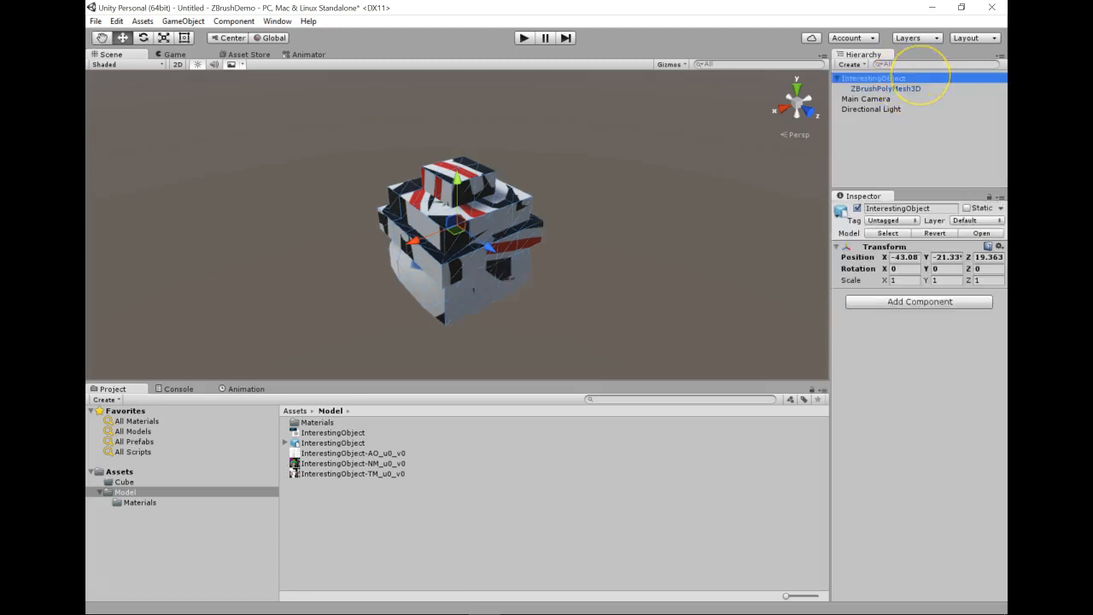
{"action": "key", "text": "Delete"}
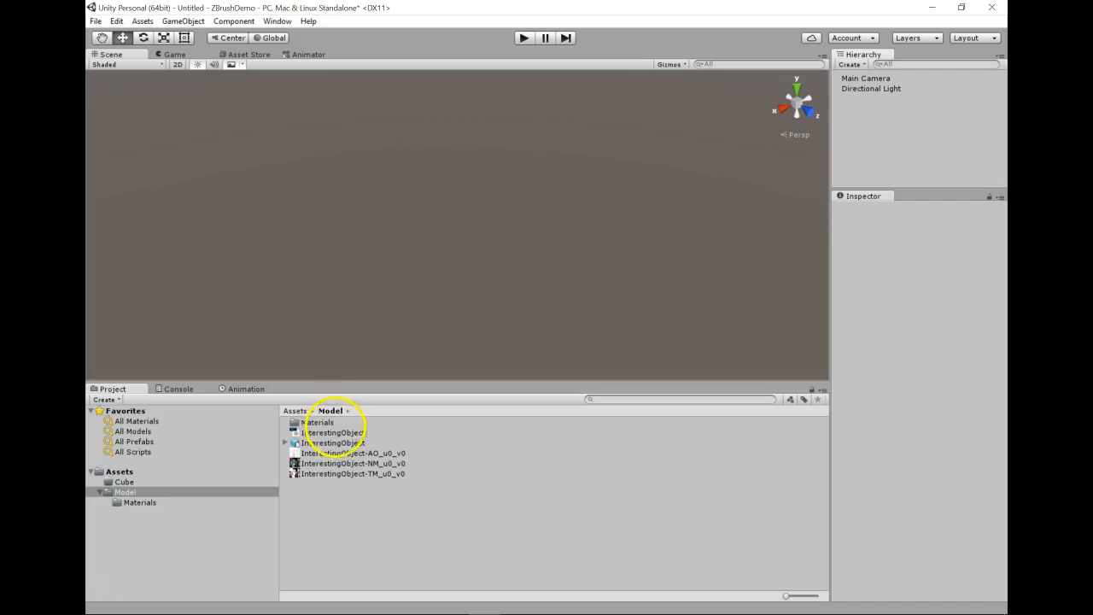
{"action": "left_click", "coordinate": [329, 424]}
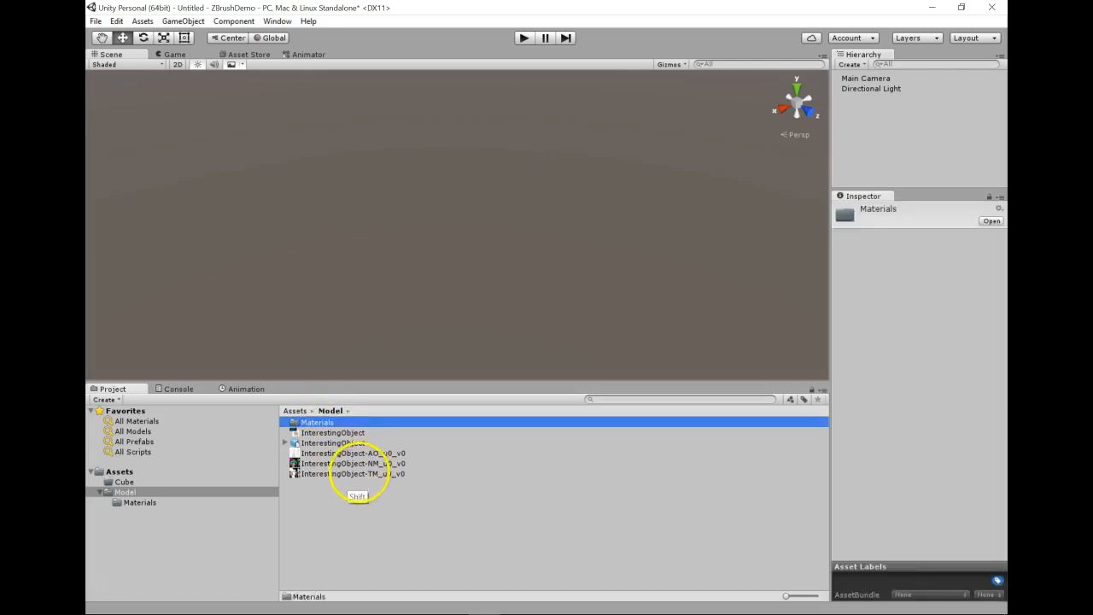
{"action": "left_click", "coordinate": [359, 473], "text": "shift"}
{"action": "key", "text": "Delete"}
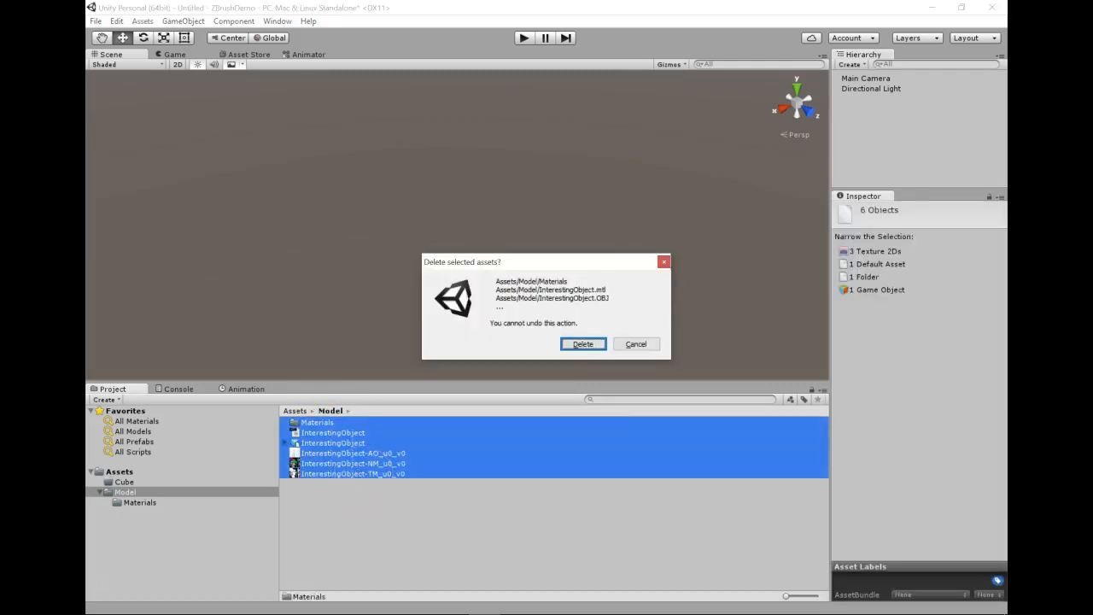
{"action": "left_click", "coordinate": [581, 342]}
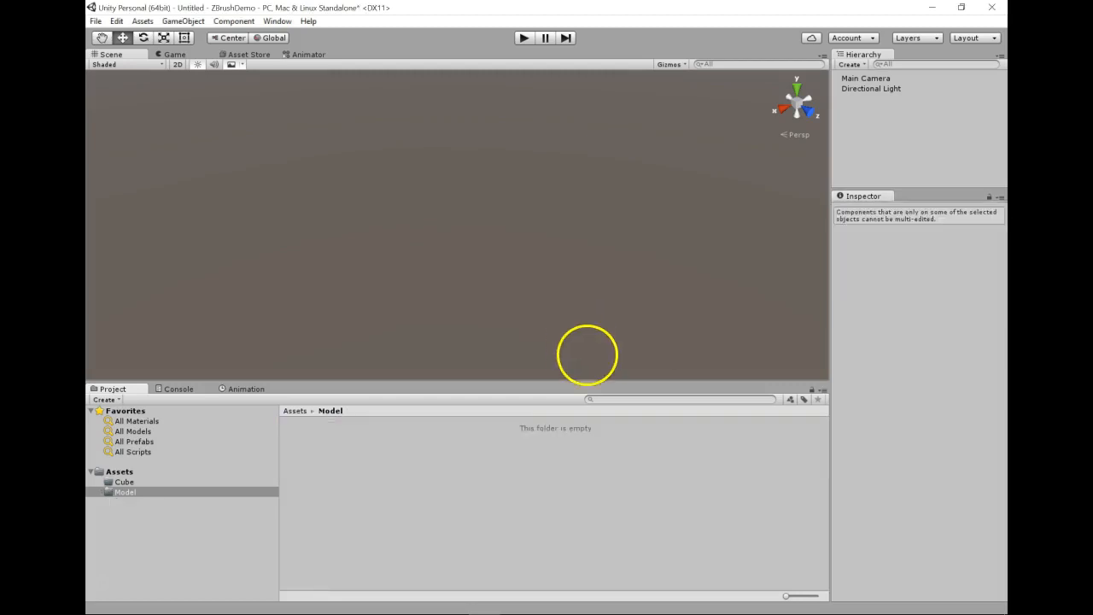
- Switch to ZBrush, enable FlipV in the Multi Map Exporter and re-export all maps and the mesh as InterestingObject.tif in Assets > Model
{"action": "key", "text": "alt+Tab"}
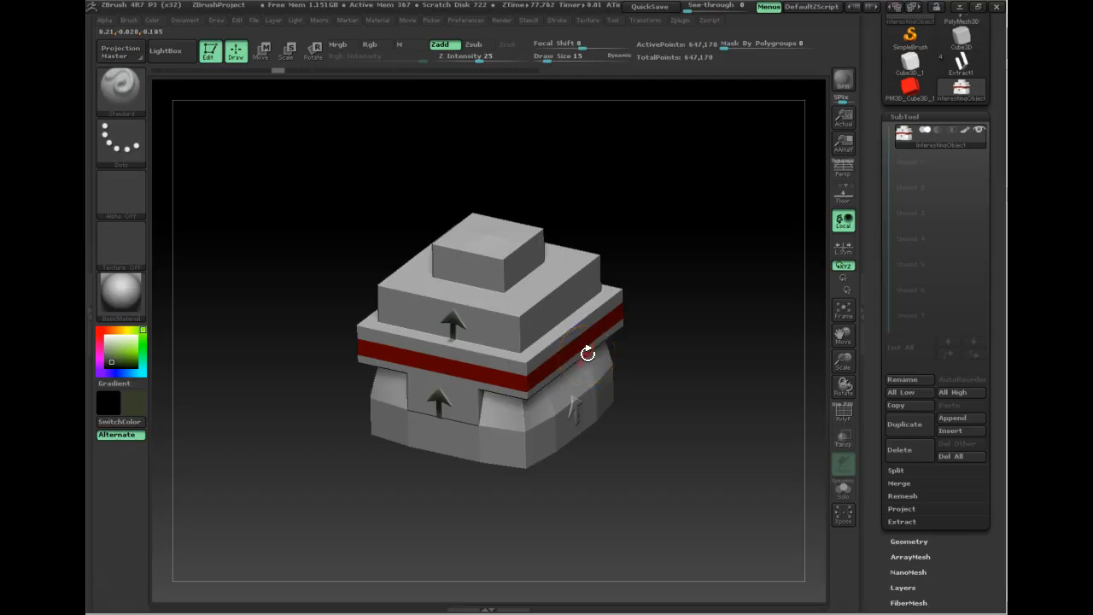
{"action": "left_click_drag", "start_coordinate": [700, 288], "coordinate": [715, 283]}
{"action": "left_click_drag", "start_coordinate": [710, 239], "coordinate": [644, 207]}
{"action": "left_click", "coordinate": [683, 20]}
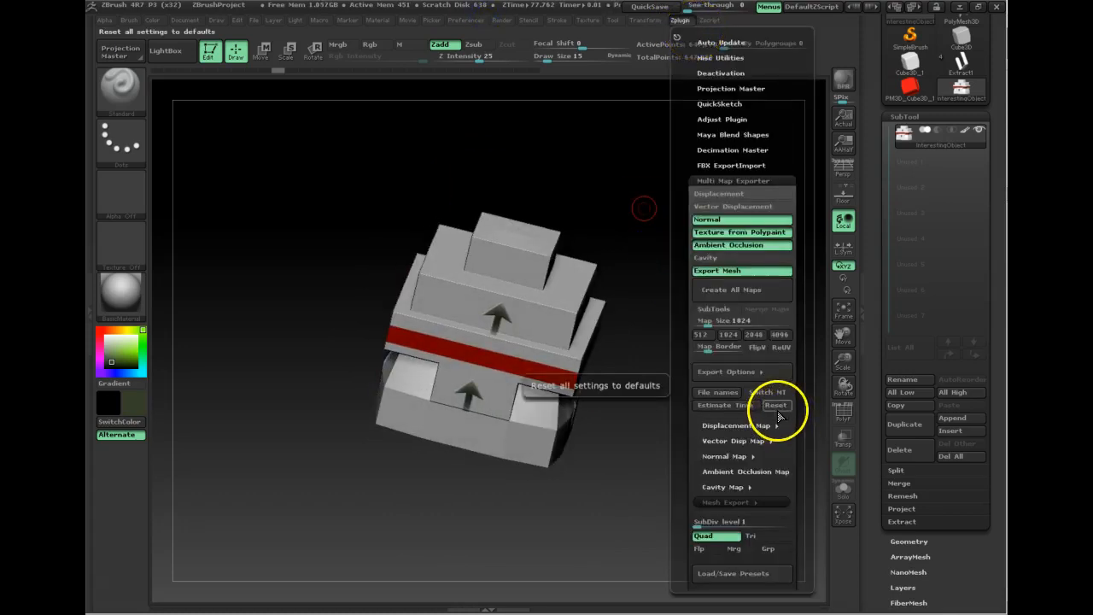
{"action": "left_click", "coordinate": [760, 346]}
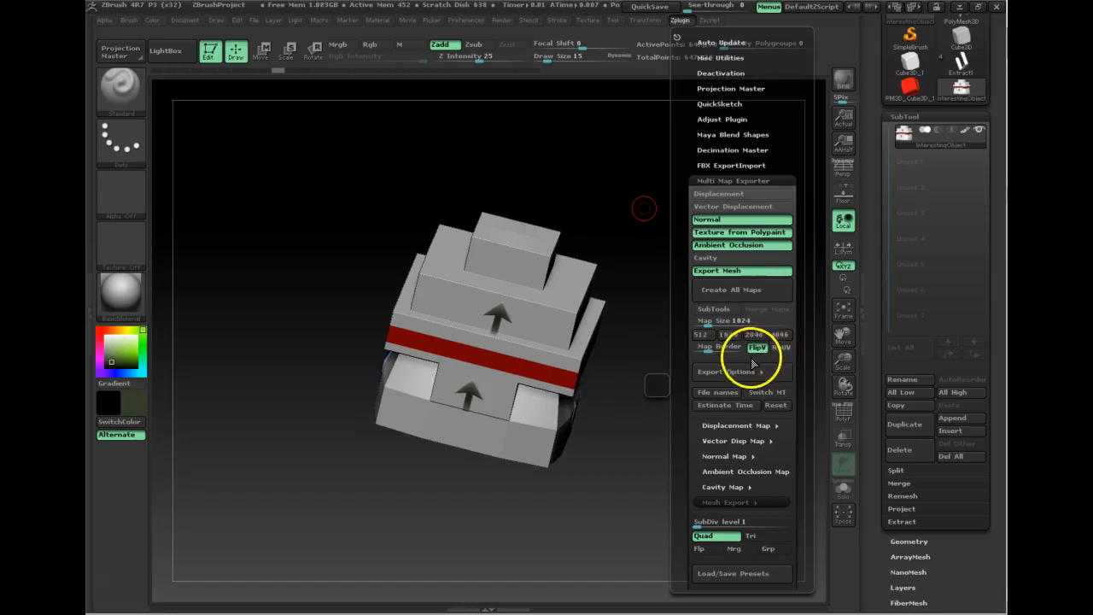
{"action": "left_click", "coordinate": [753, 291]}
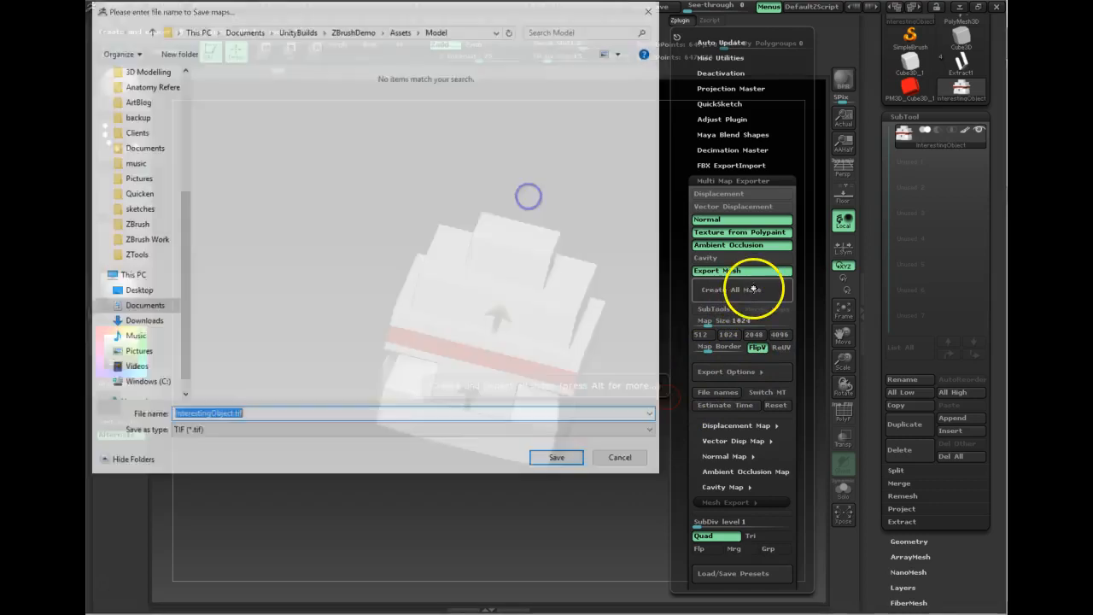
{"action": "left_click", "coordinate": [560, 459]}
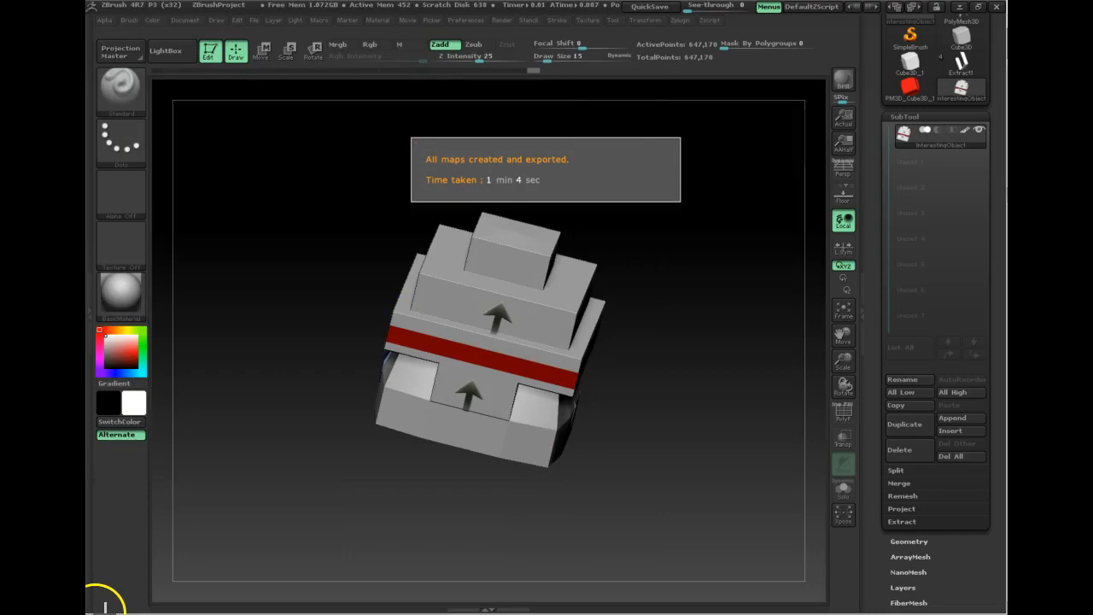
{"action": "mouse_move", "coordinate": [701, 361]}
{"action": "left_mouse_down"}
{"action": "mouse_move", "coordinate": [659, 337]}
{"action": "mouse_move", "coordinate": [684, 351]}
{"action": "left_mouse_up"}
{"action": "left_click", "coordinate": [768, 449]}
- Switch to Unity, place the newly exported InterestingObject model in the scene and frame it in the view
{"action": "key", "text": "alt+Tab"}
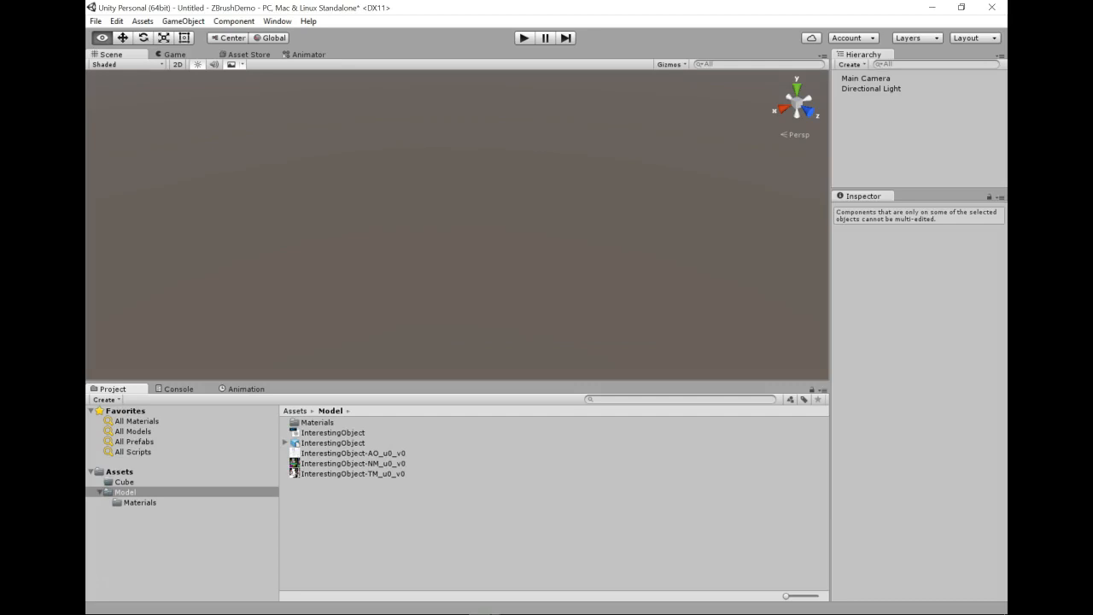
{"action": "left_click", "coordinate": [333, 442]}
{"action": "left_click_drag", "start_coordinate": [359, 442], "coordinate": [510, 231]}
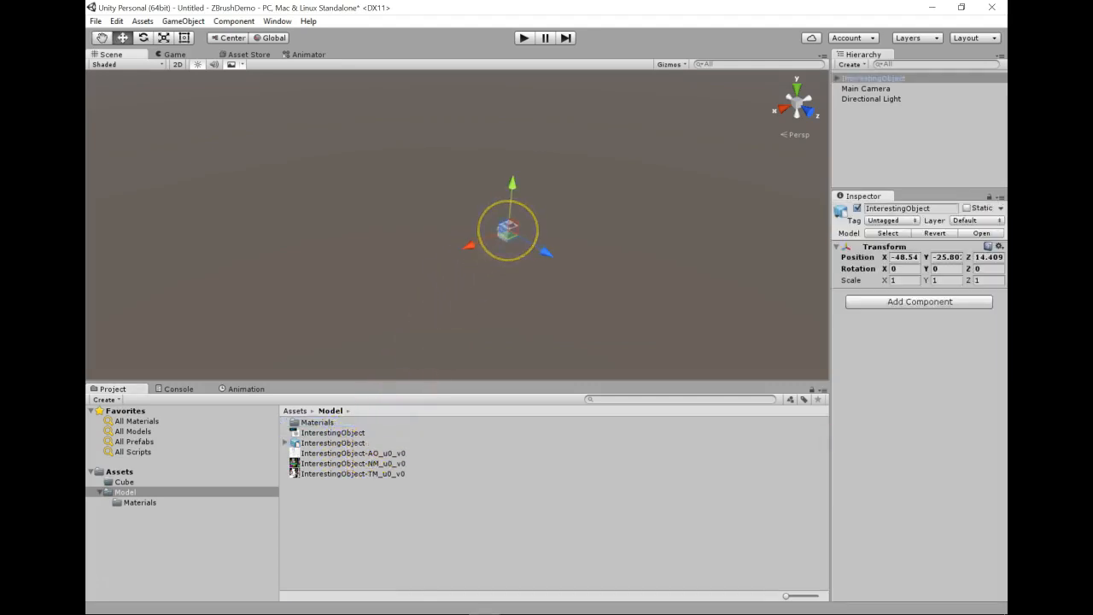
{"action": "key", "text": "f"}
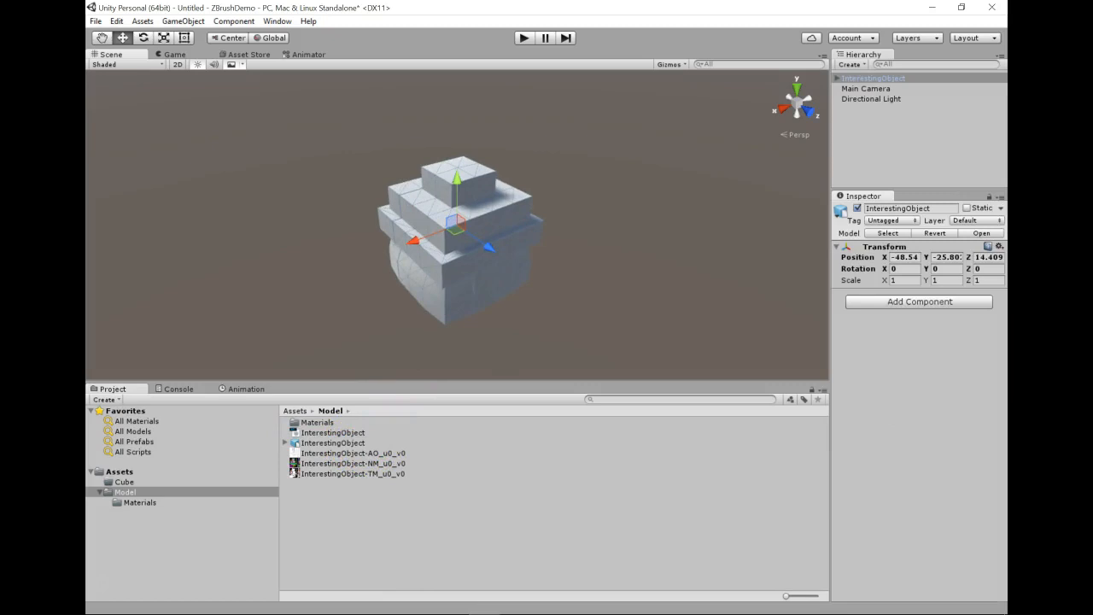
- Apply the re-exported InterestingObject-TM_u0_v0 texture to the albedo of ZBrushPolyMesh3D's defaultMat material and check the arrows' orientation
{"action": "left_click", "coordinate": [863, 78]}
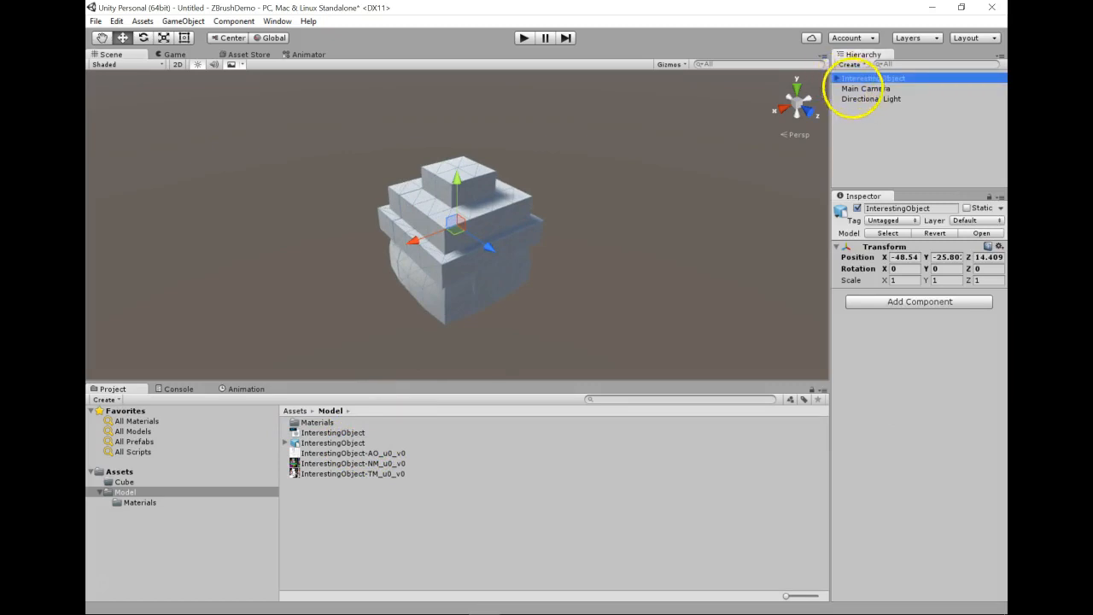
{"action": "left_click", "coordinate": [836, 78]}
{"action": "left_click", "coordinate": [895, 98]}
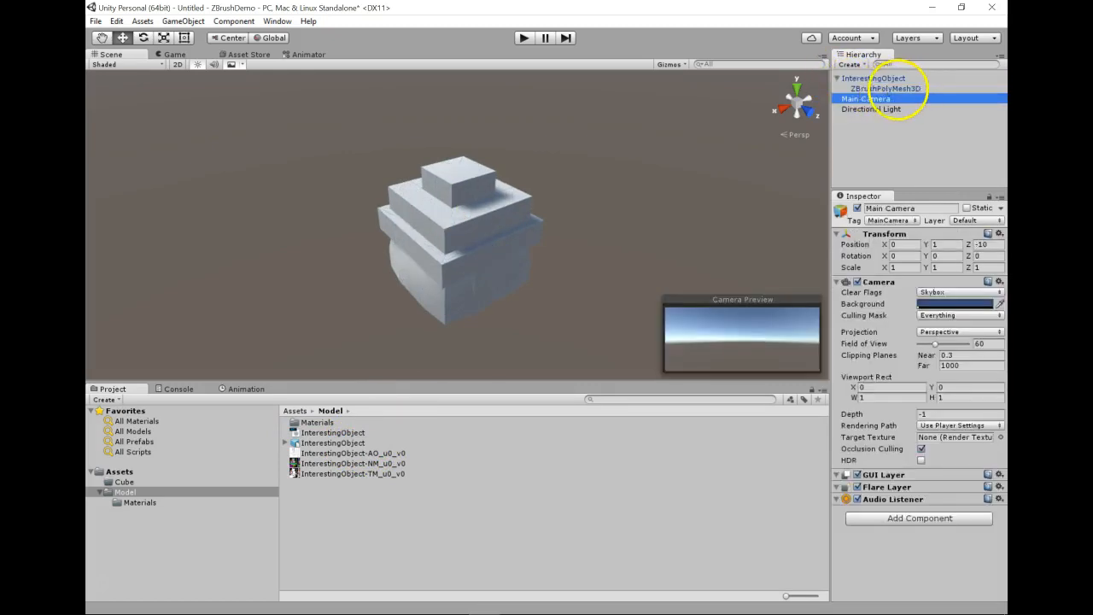
{"action": "left_click", "coordinate": [886, 88]}
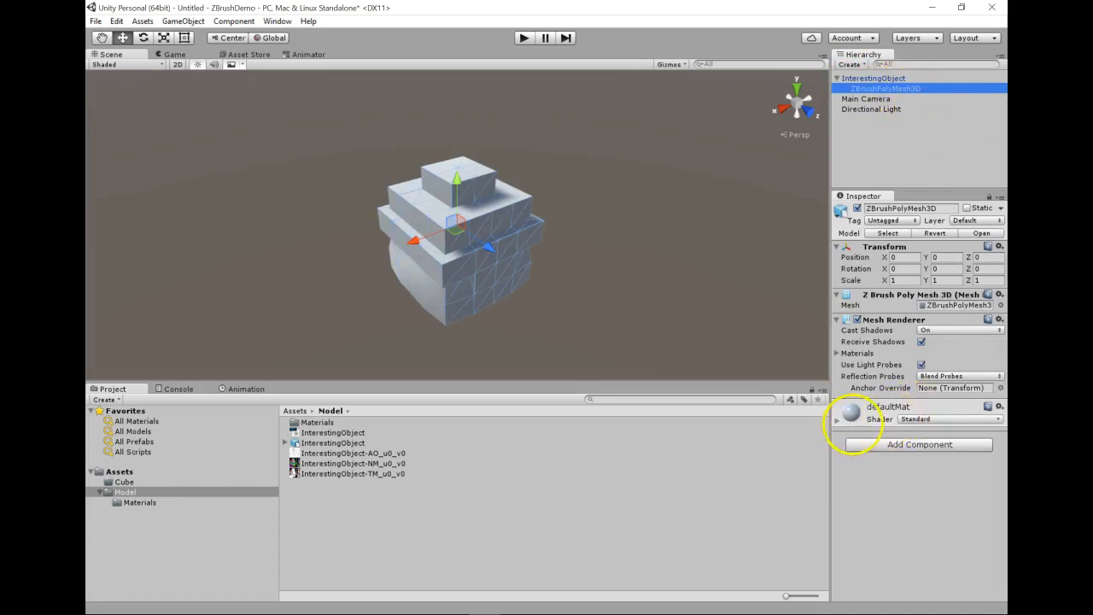
{"action": "left_click", "coordinate": [837, 420]}
{"action": "left_click_drag", "start_coordinate": [1001, 471], "coordinate": [1001, 562]}
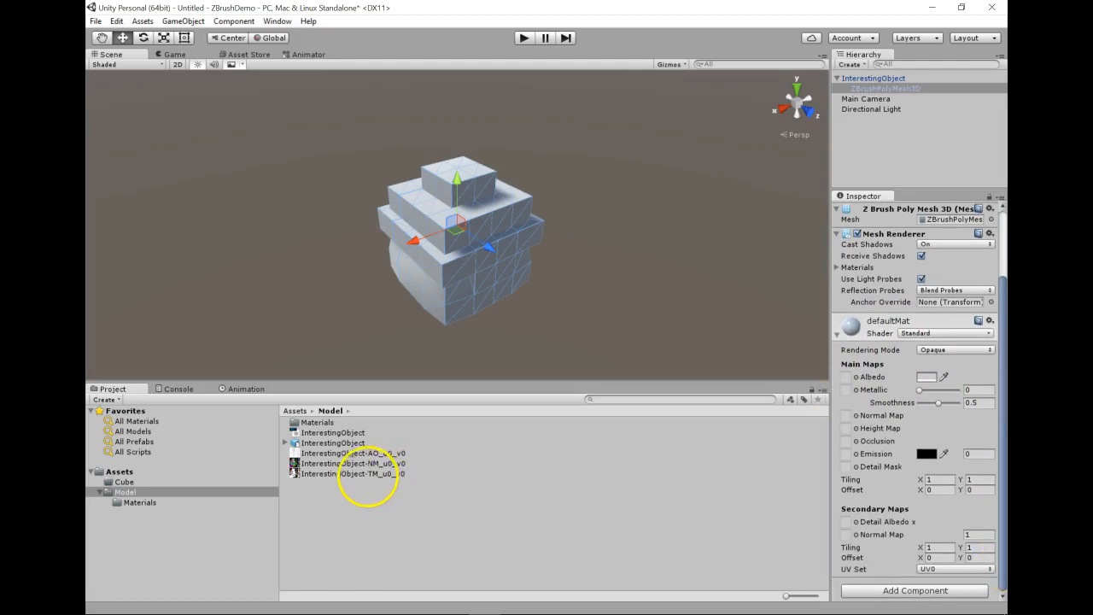
{"action": "left_click", "coordinate": [357, 474]}
{"action": "left_click_drag", "start_coordinate": [608, 474], "coordinate": [845, 376]}
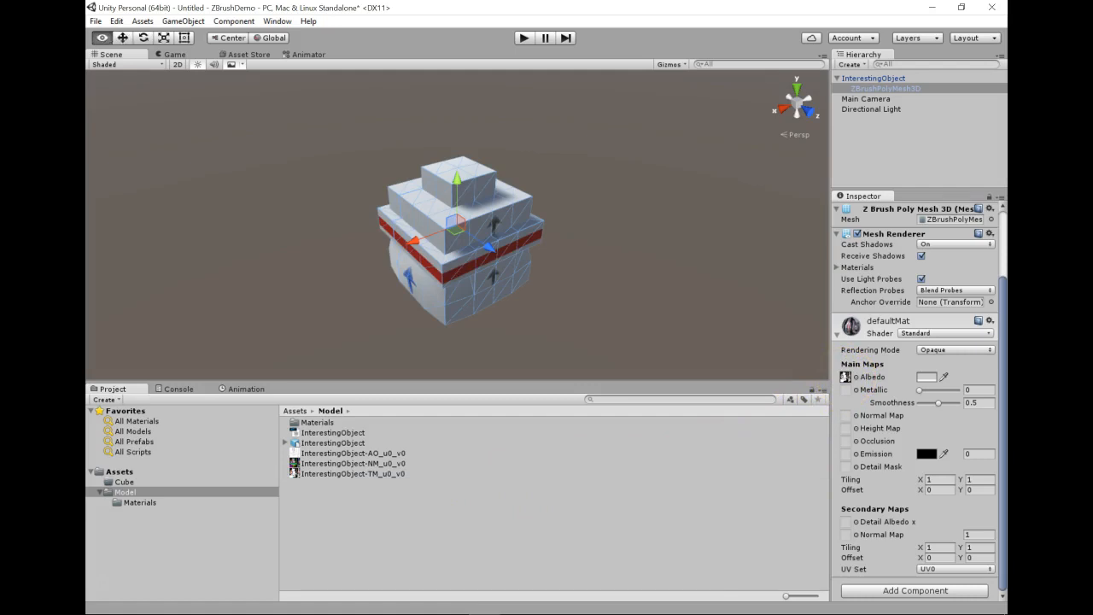
{"action": "left_click_drag", "start_coordinate": [610, 310], "coordinate": [671, 270], "text": "alt"}
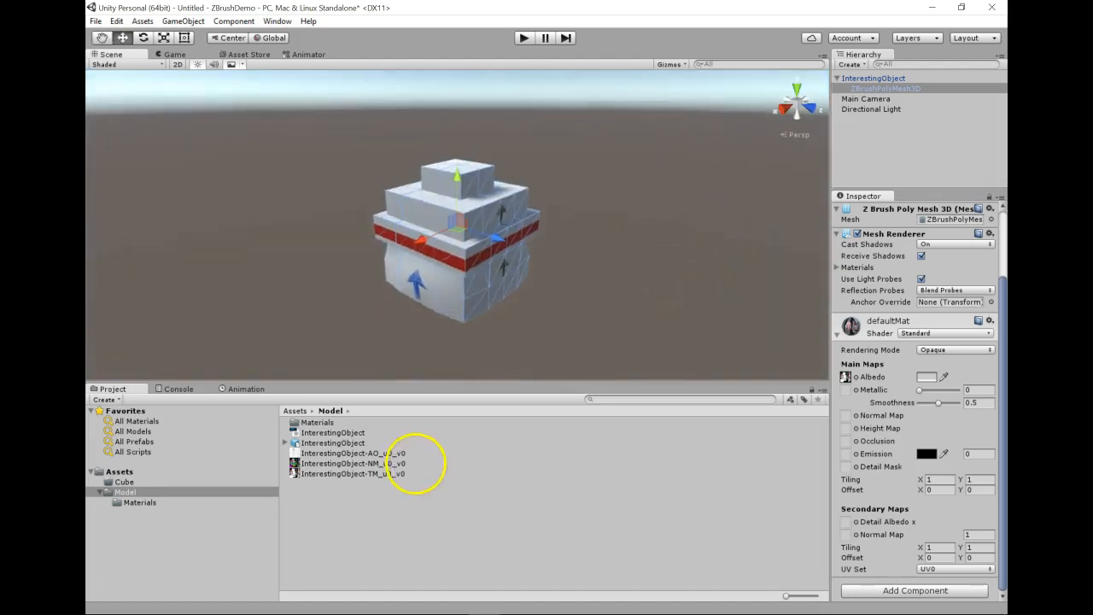
- Assign the InterestingObject-AO_u0_v0 texture as the occlusion map of ZBrushPolyMesh3D's defaultMat material
{"action": "left_click", "coordinate": [379, 463]}
{"action": "left_click", "coordinate": [378, 452]}
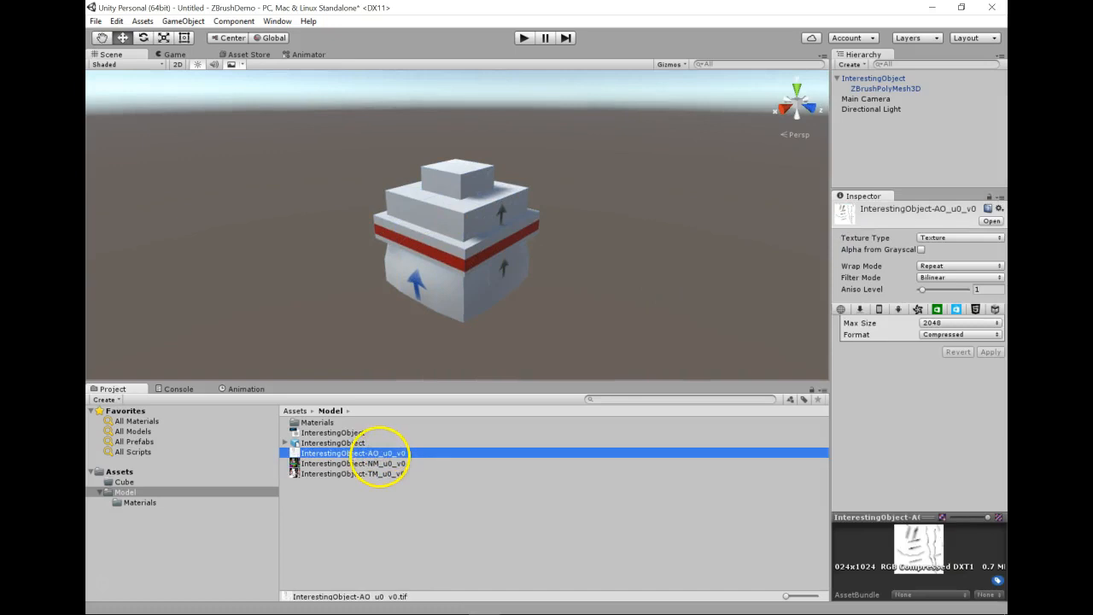
{"action": "left_click", "coordinate": [454, 295]}
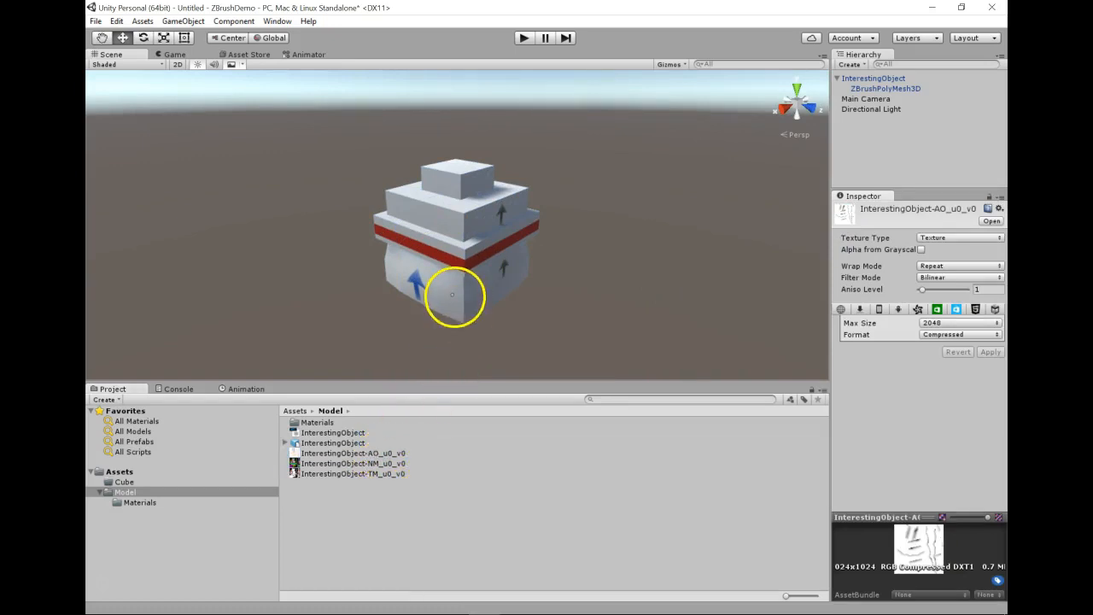
{"action": "left_click", "coordinate": [871, 88]}
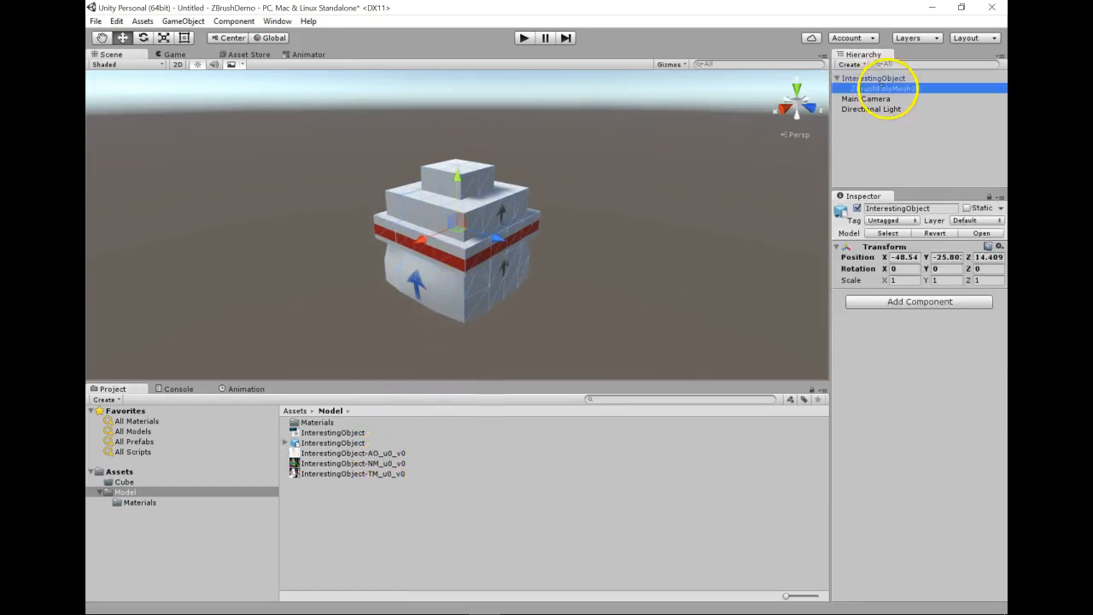
{"action": "left_click", "coordinate": [380, 452]}
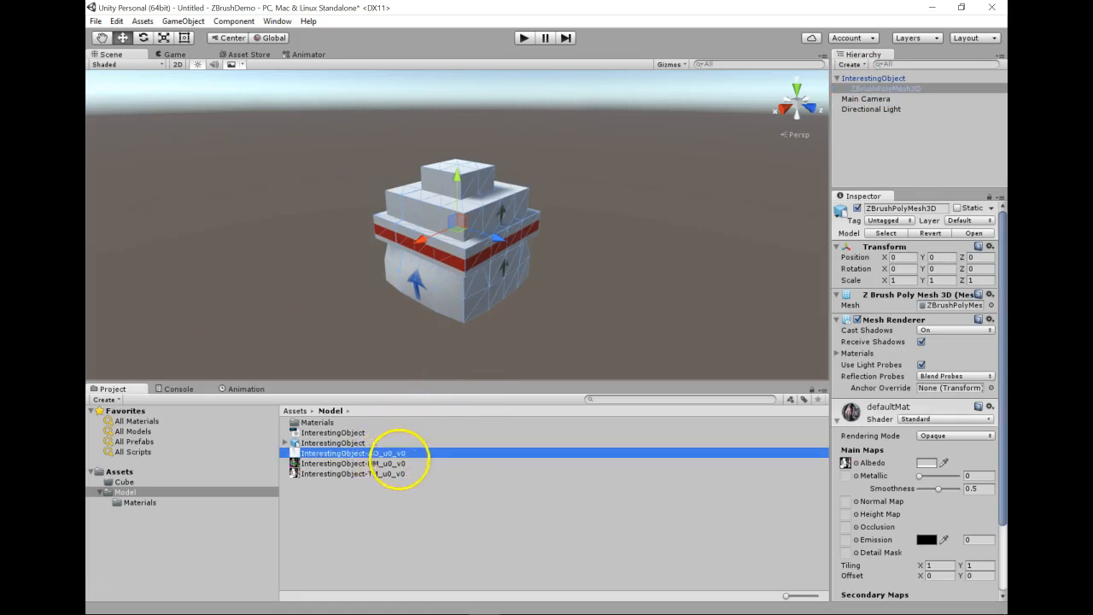
{"action": "left_click_drag", "start_coordinate": [665, 456], "coordinate": [837, 531]}
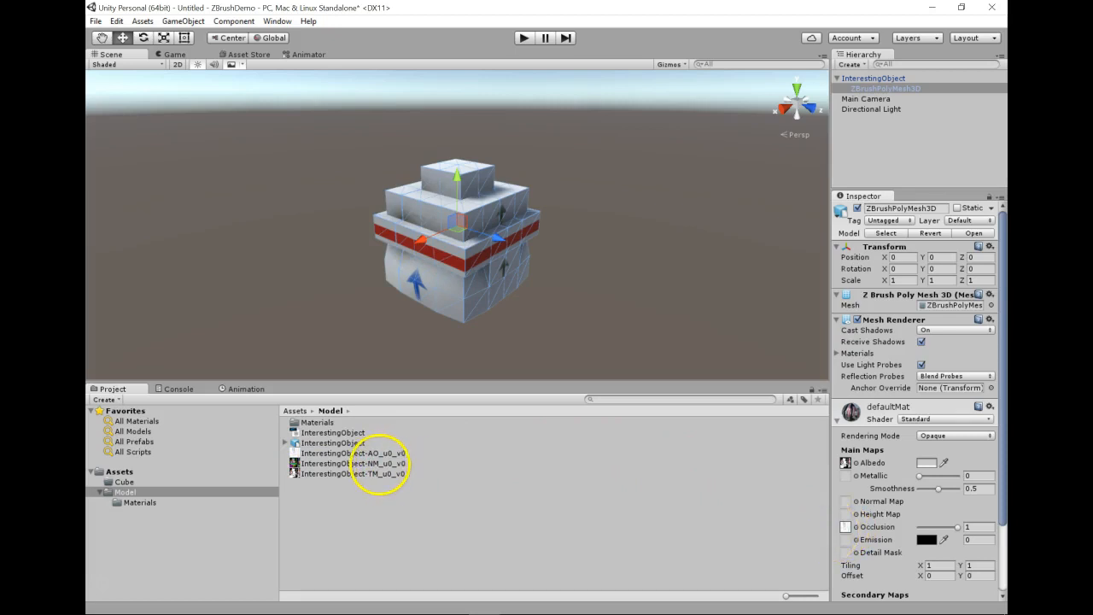
- Assign InterestingObject-NM_u0_v0 as the normal map of defaultMat and have the texture marked as a normal map
{"action": "left_click_drag", "start_coordinate": [378, 463], "coordinate": [844, 506]}
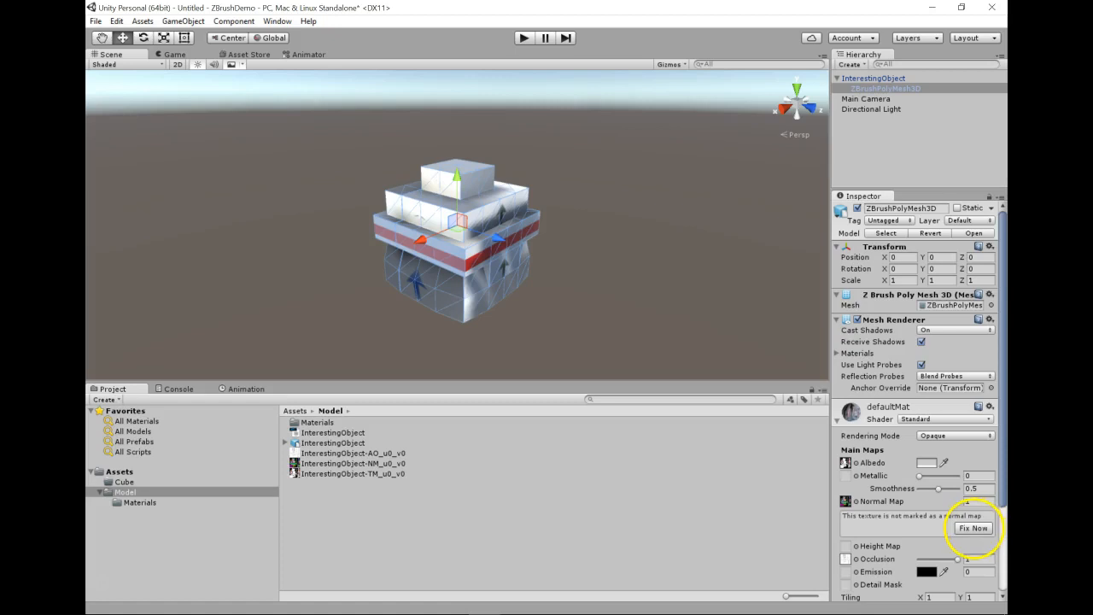
{"action": "left_click", "coordinate": [973, 528]}
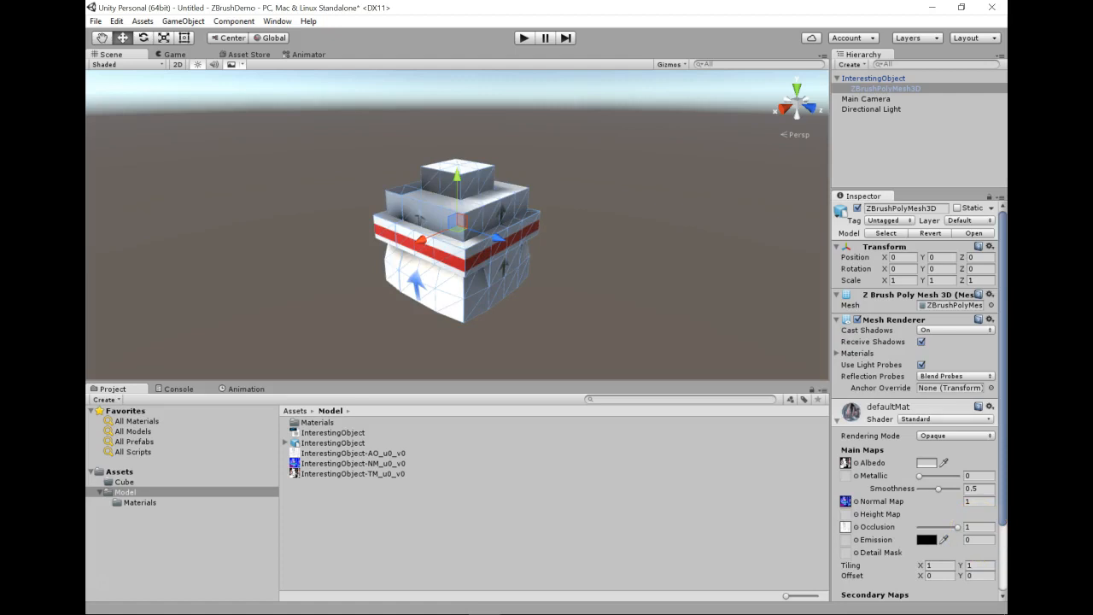
- Show the import settings and preview of the InterestingObject-AO_u0_v0 texture
{"action": "left_click", "coordinate": [388, 453]}
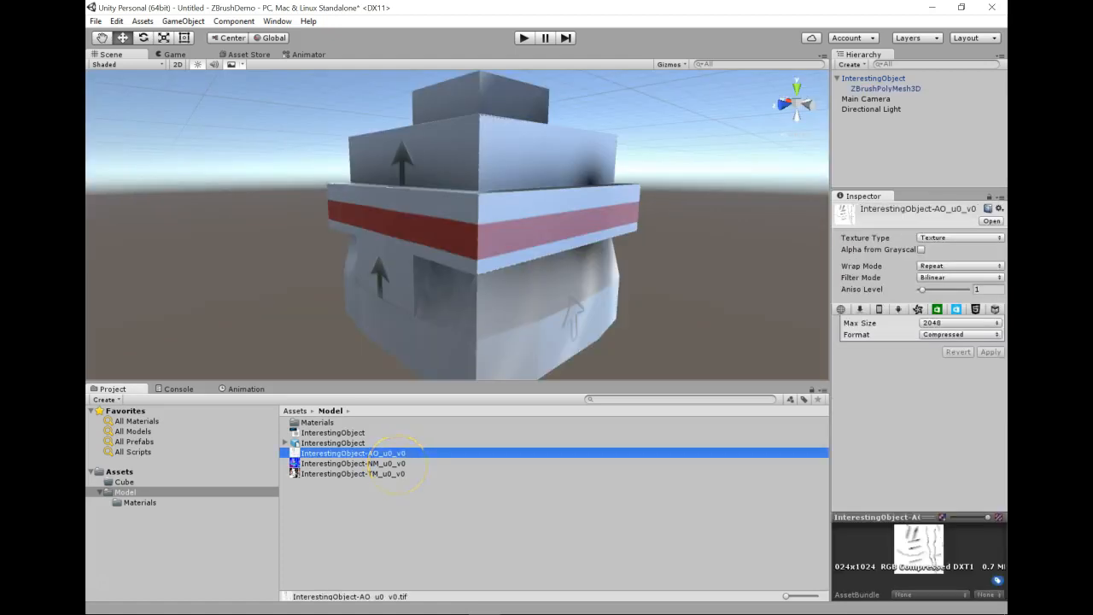